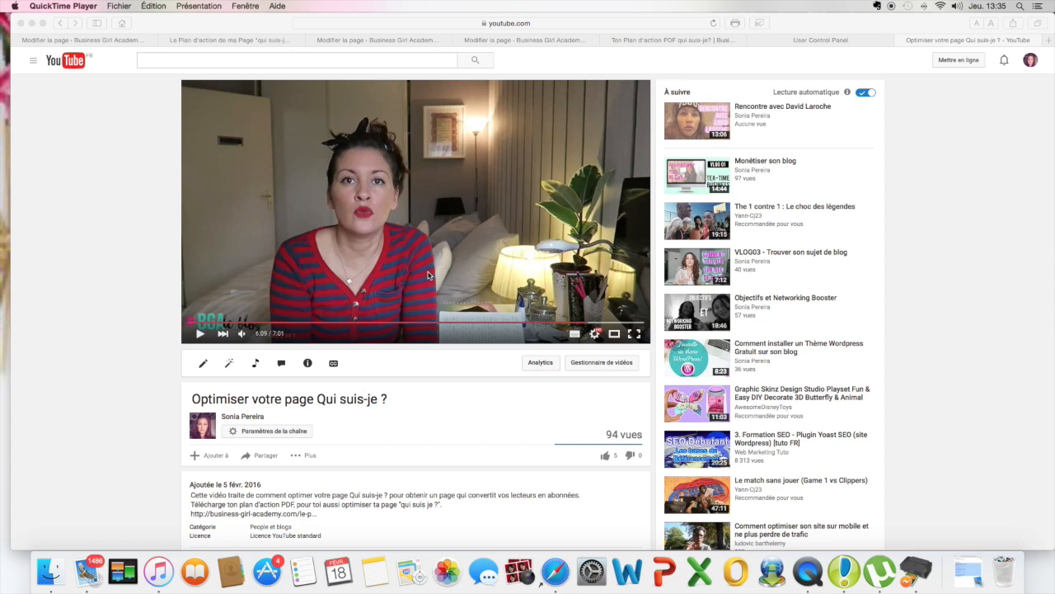
Play the "Optimiser votre page Qui suis-je ?" video briefly, then open the action-plan link in its description
click(378, 183)
key(XF86AudioRaiseVolume)
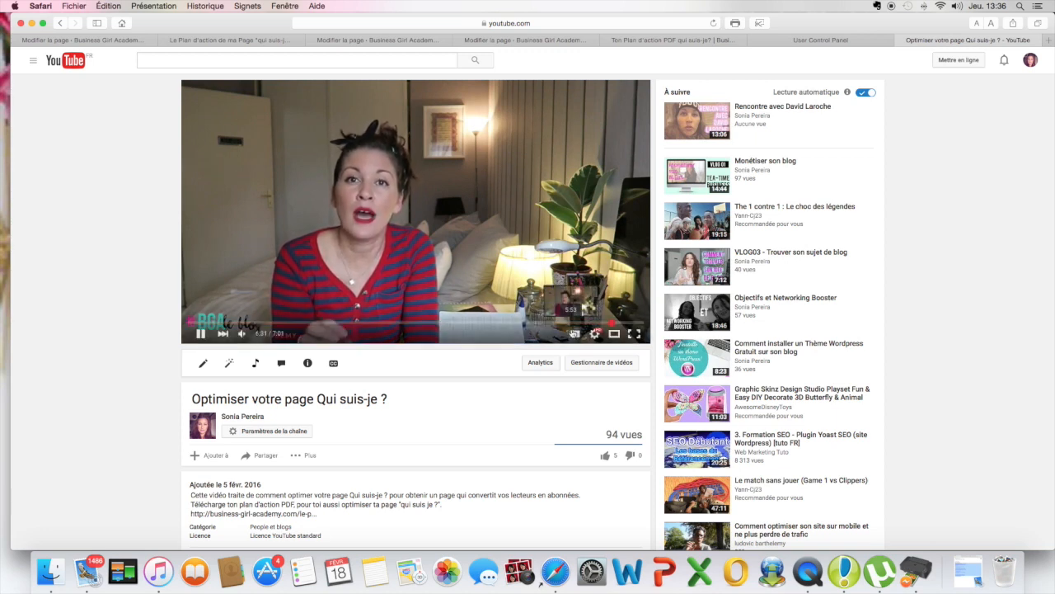
scroll(519, 375, down, 2)
scroll(521, 381, down, 2)
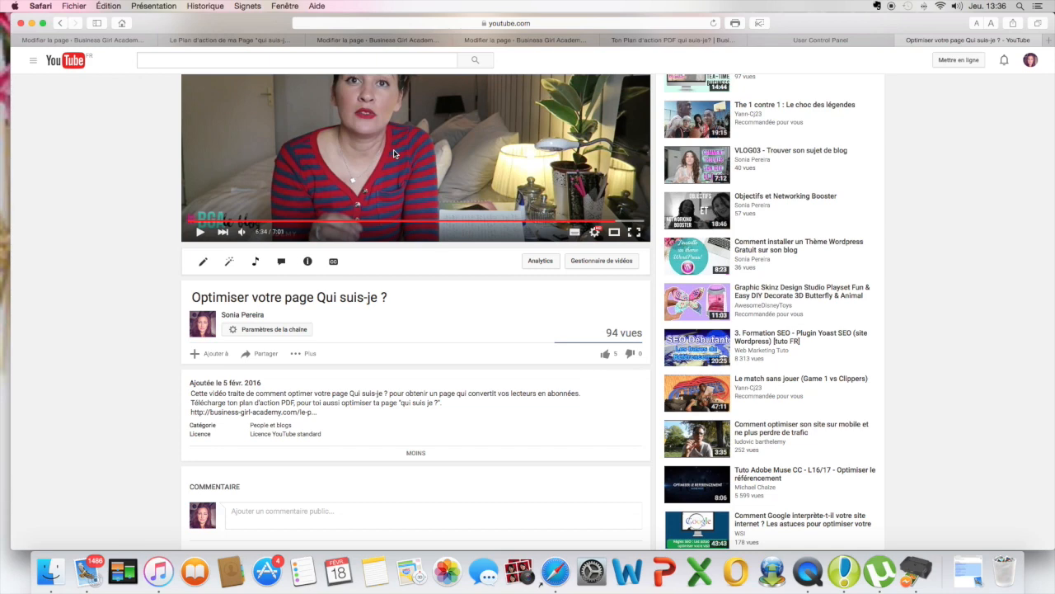
scroll(394, 153, down, 4)
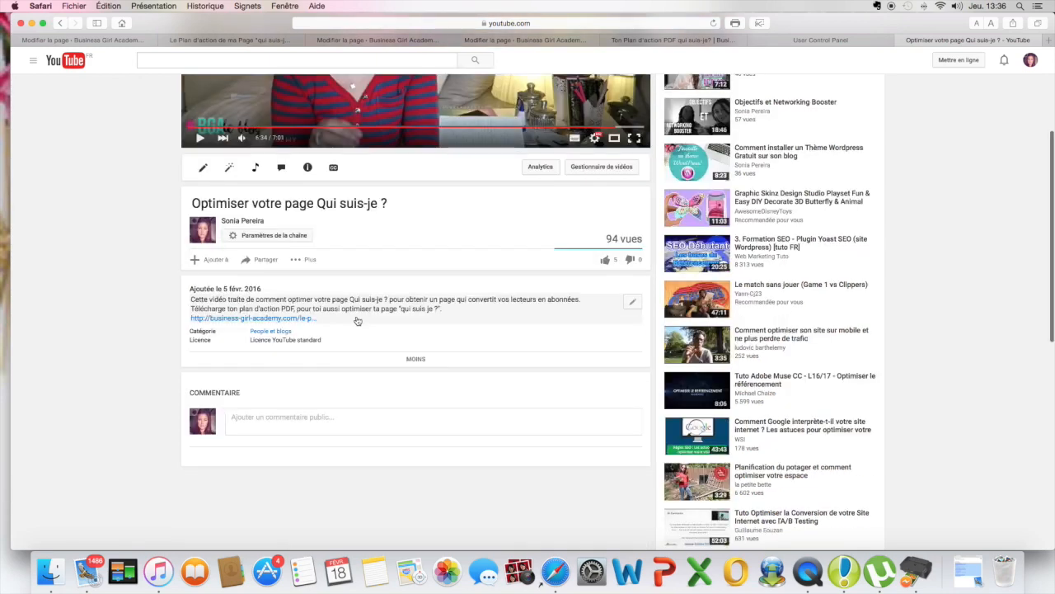
click(285, 319)
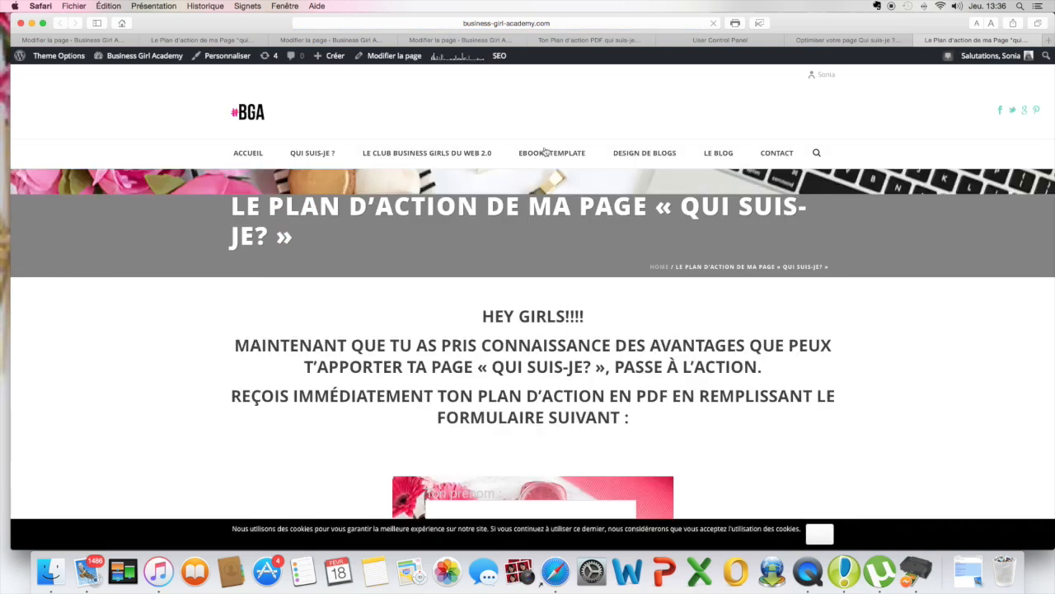
Examine the action-plan landing page, including its banner, introductory text and first-name and e-mail sign-up form
scroll(589, 293, down, 1)
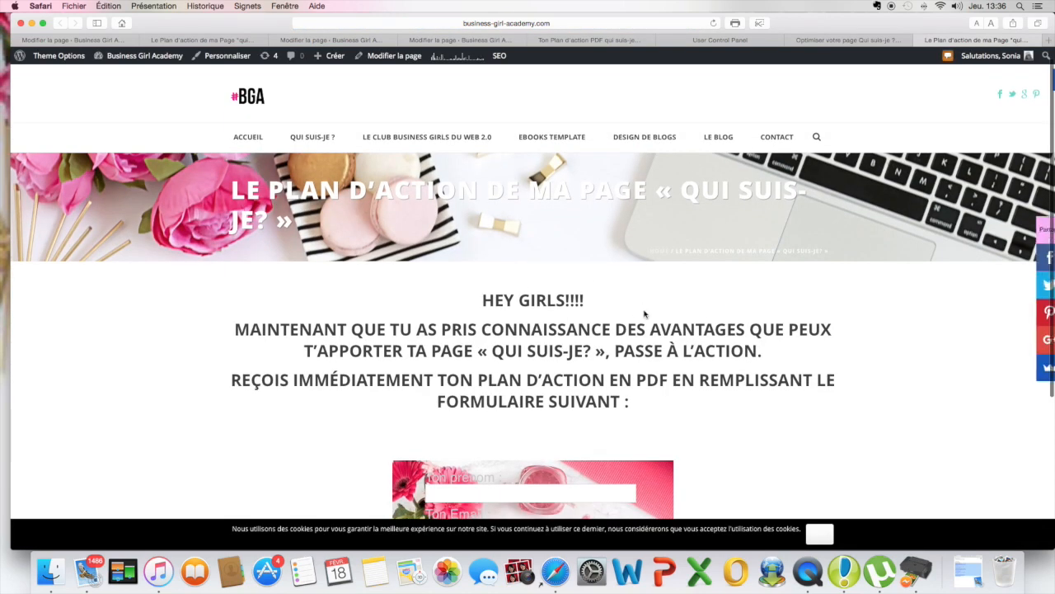
scroll(643, 342, down, 3)
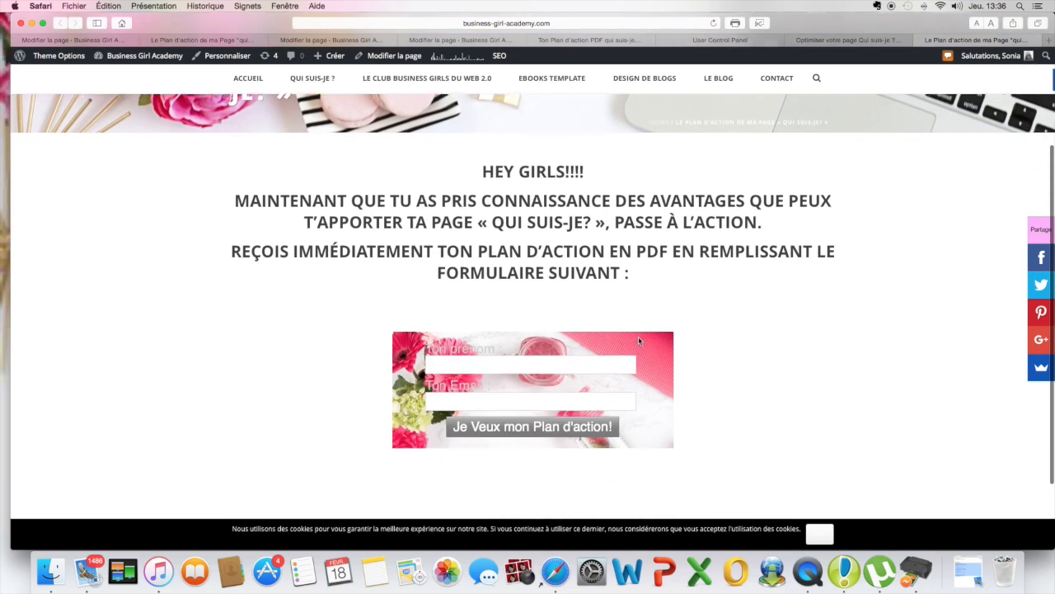
scroll(643, 343, down, 1)
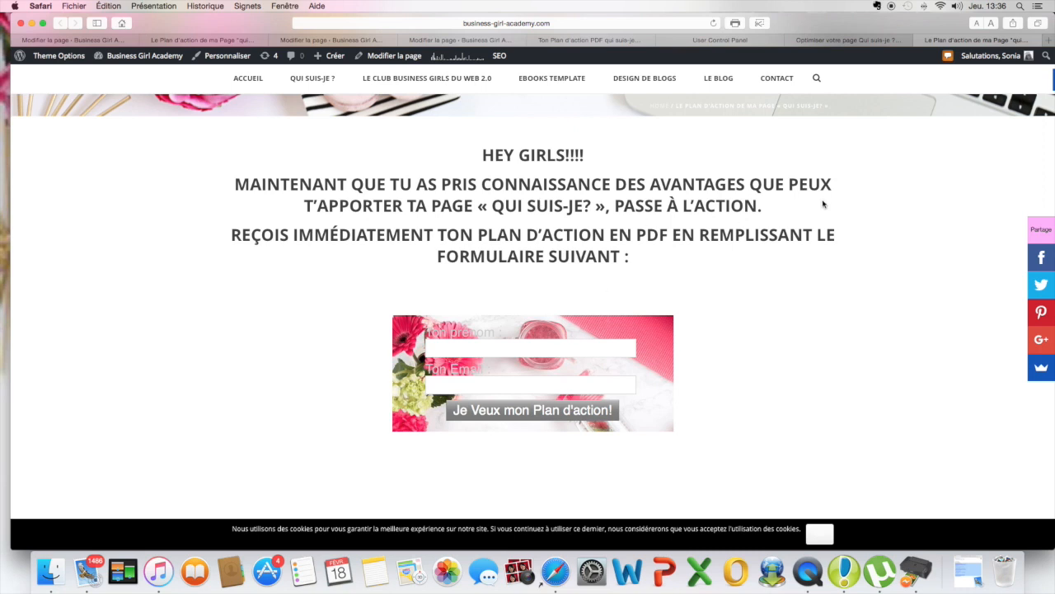
scroll(823, 202, up, 2)
scroll(823, 203, up, 3)
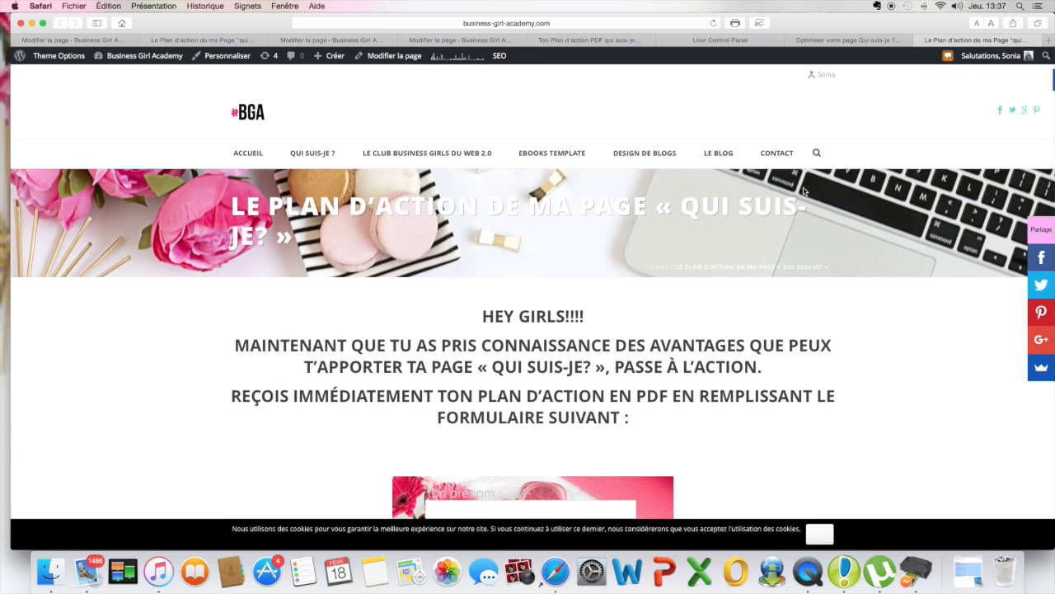
scroll(804, 190, down, 2)
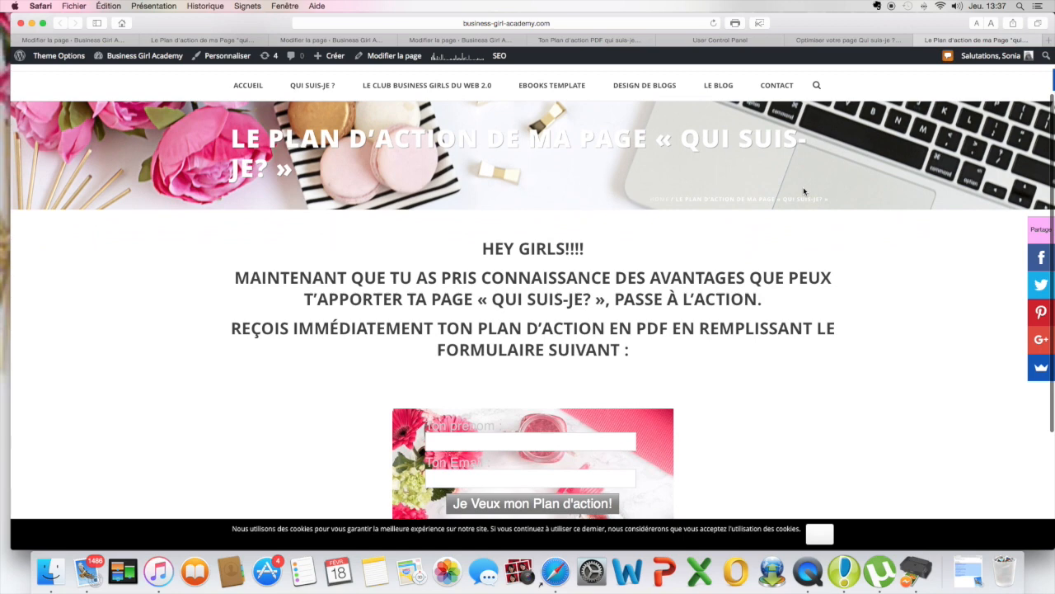
scroll(803, 187, down, 3)
scroll(803, 186, up, 5)
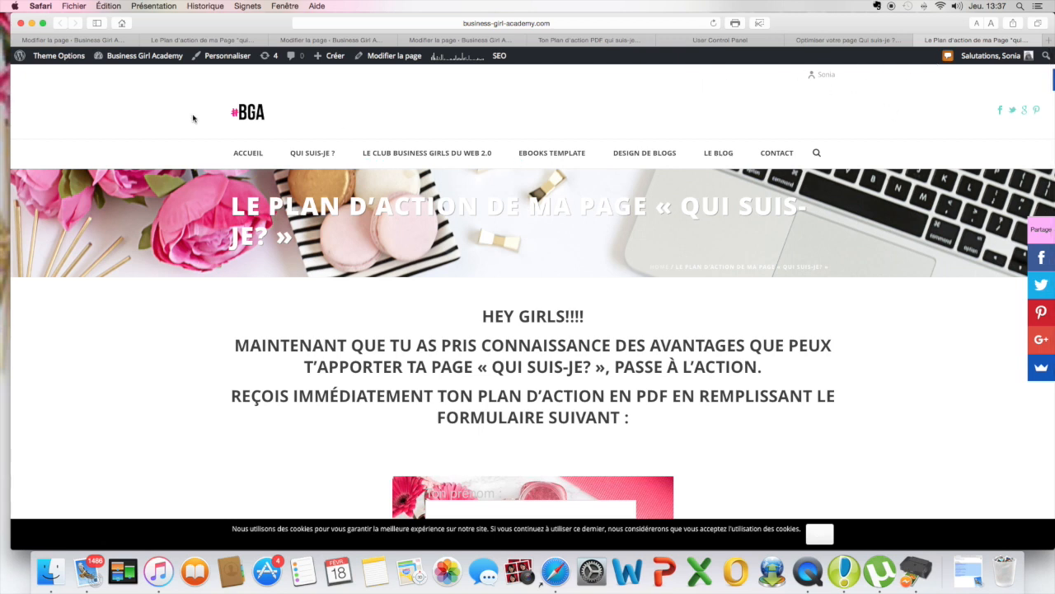
Bring up the WordPress editor for the "Le Plan d'action de ma Page "qui suis-je?"" page and review its title, text and layout options
mouse_move(152, 68)
click(116, 40)
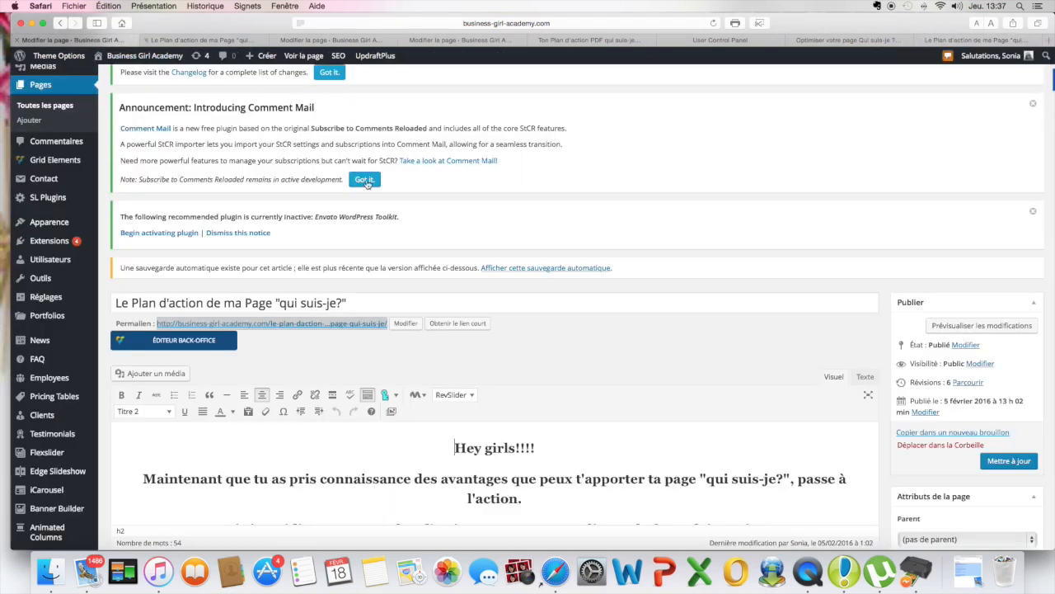
scroll(467, 244, down, 5)
scroll(467, 244, up, 6)
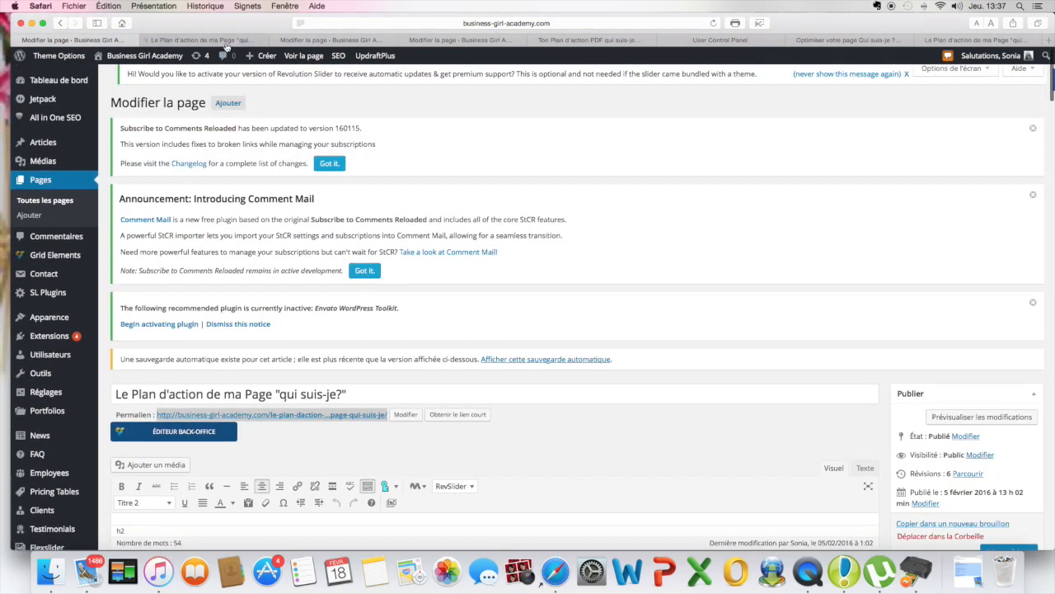
click(226, 43)
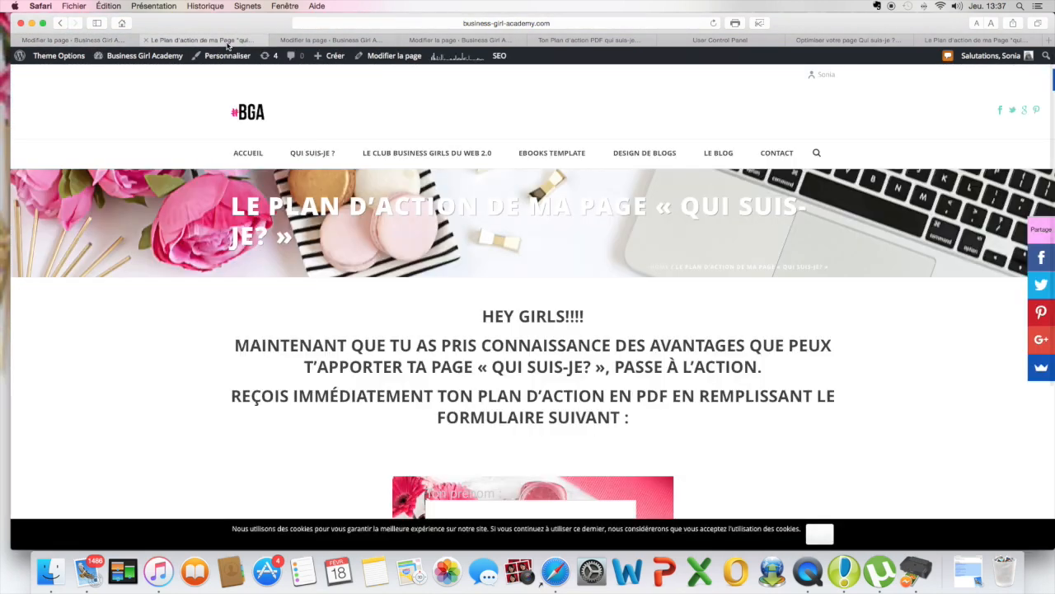
click(103, 40)
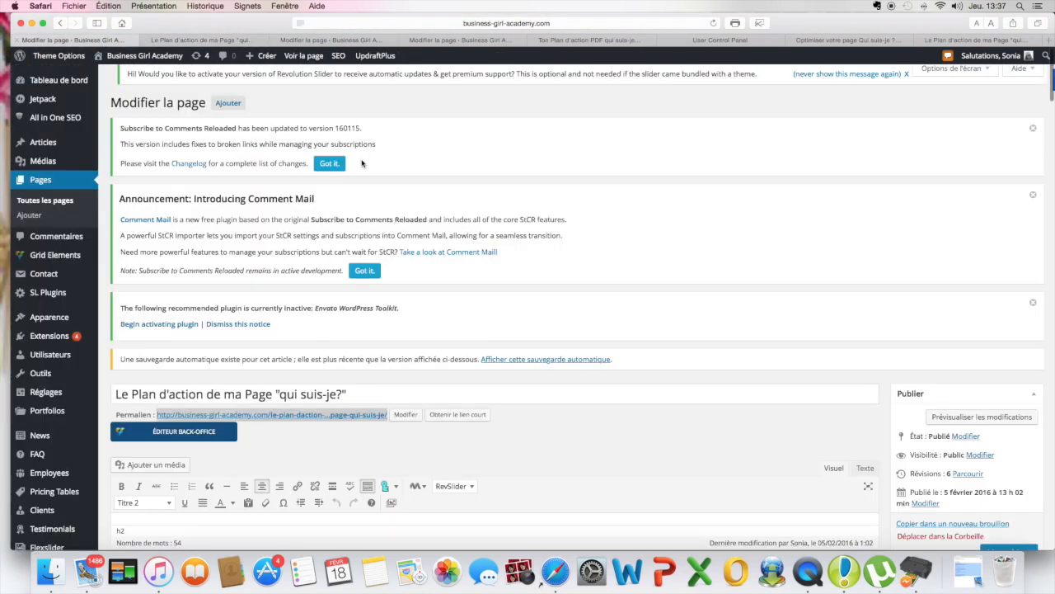
scroll(372, 167, down, 3)
scroll(372, 167, down, 1)
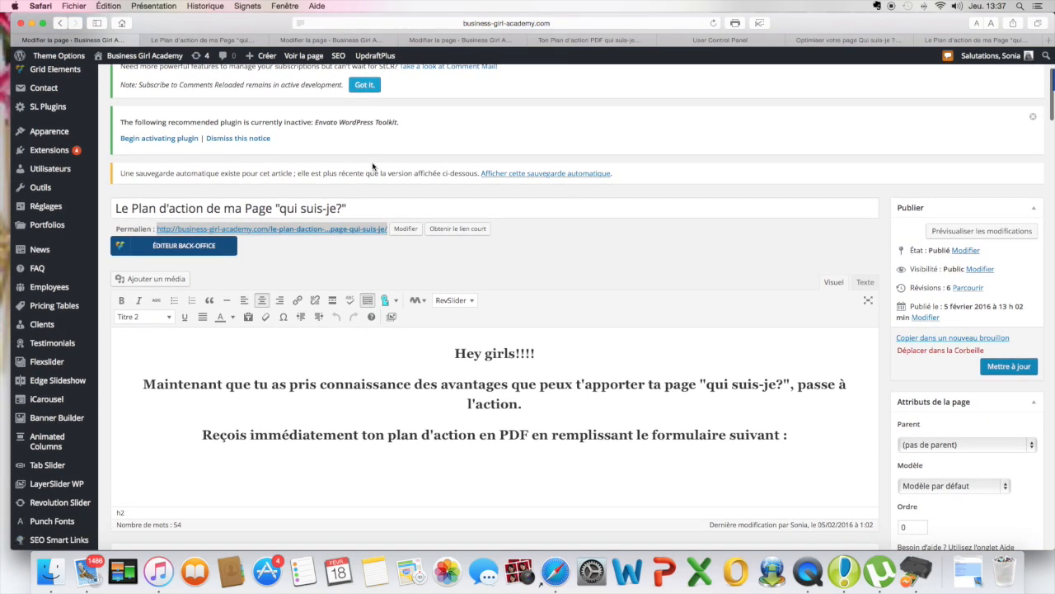
scroll(372, 166, down, 1)
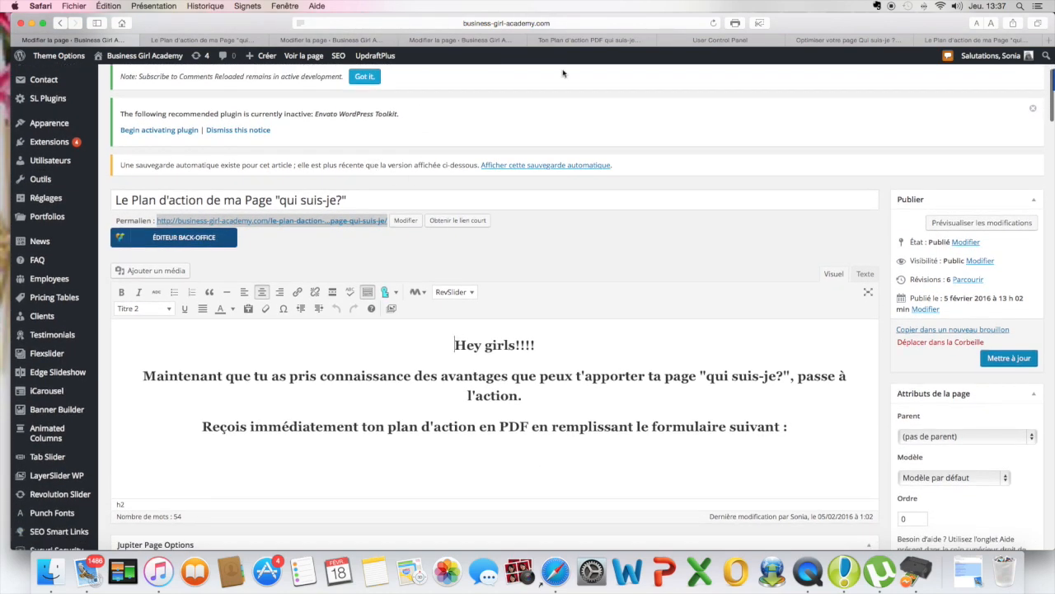
mouse_move(958, 51)
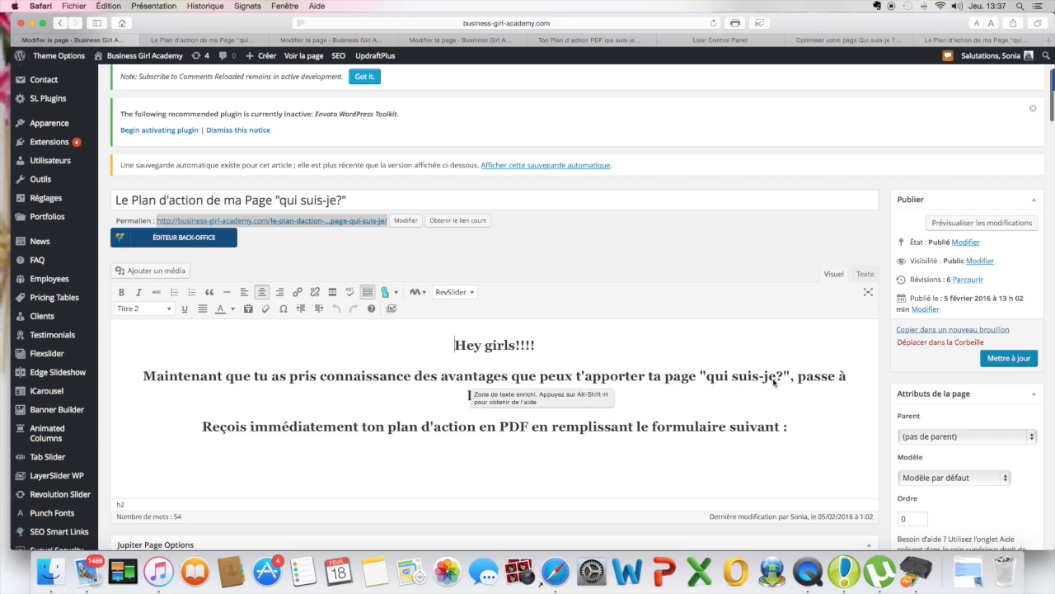
scroll(605, 383, down, 3)
scroll(606, 383, down, 2)
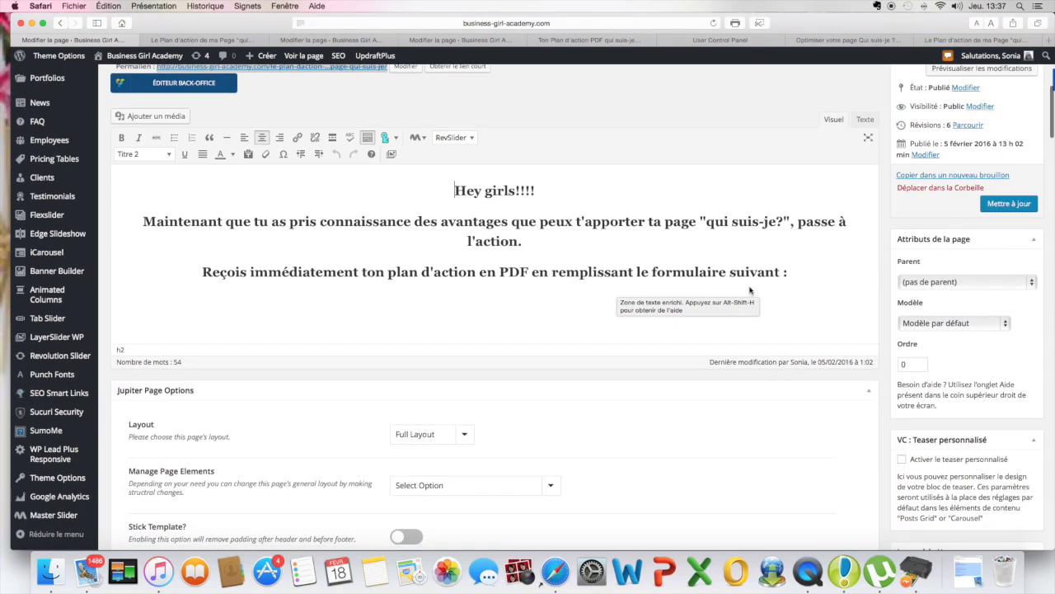
scroll(726, 277, up, 4)
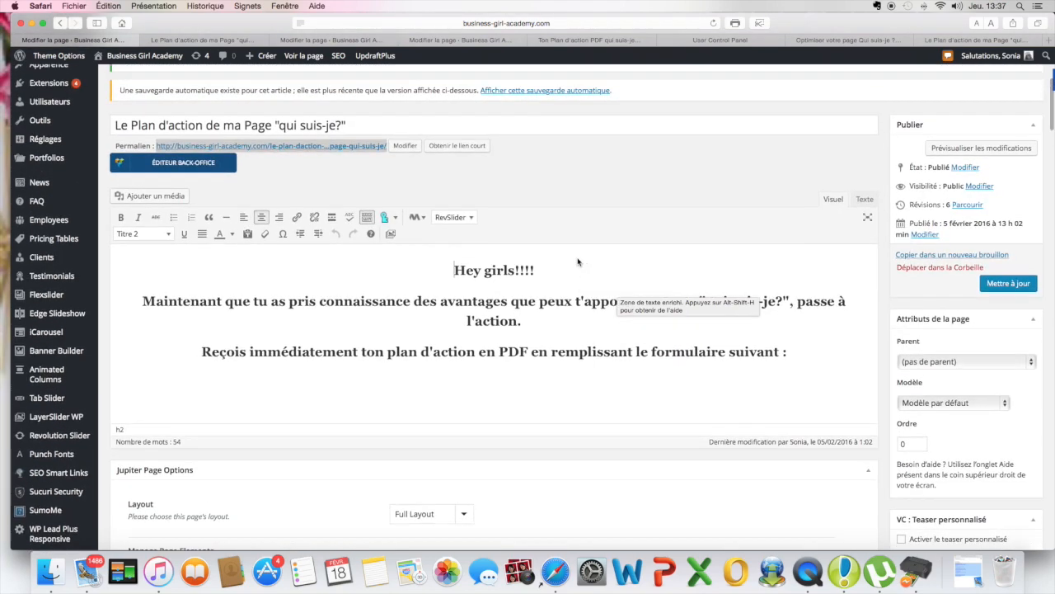
Check the sign-up form on the published landing page, then display the HTML source of that page in its WordPress editor
click(957, 43)
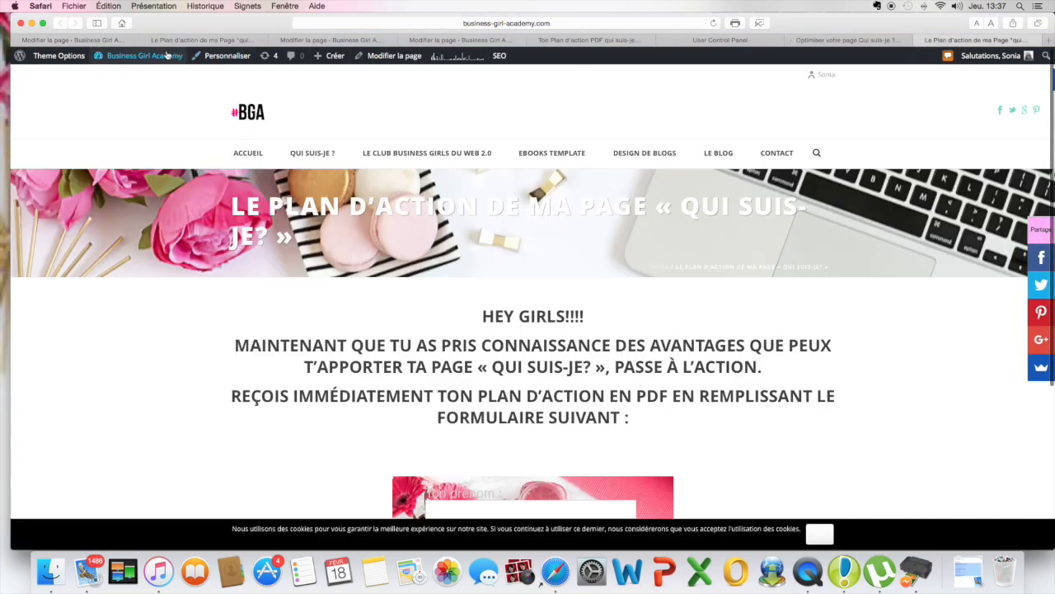
scroll(588, 399, down, 2)
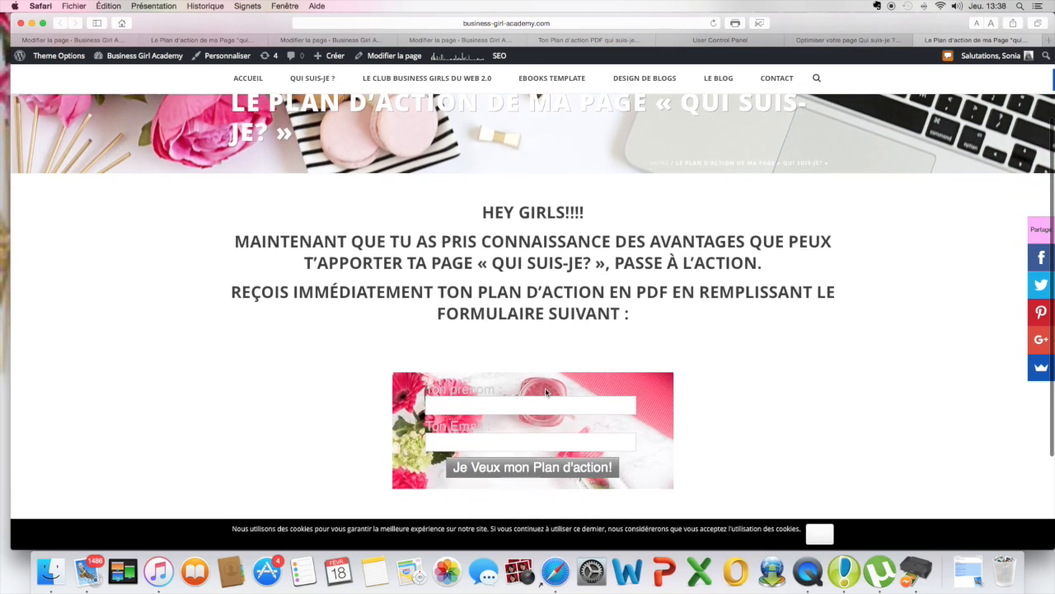
click(123, 42)
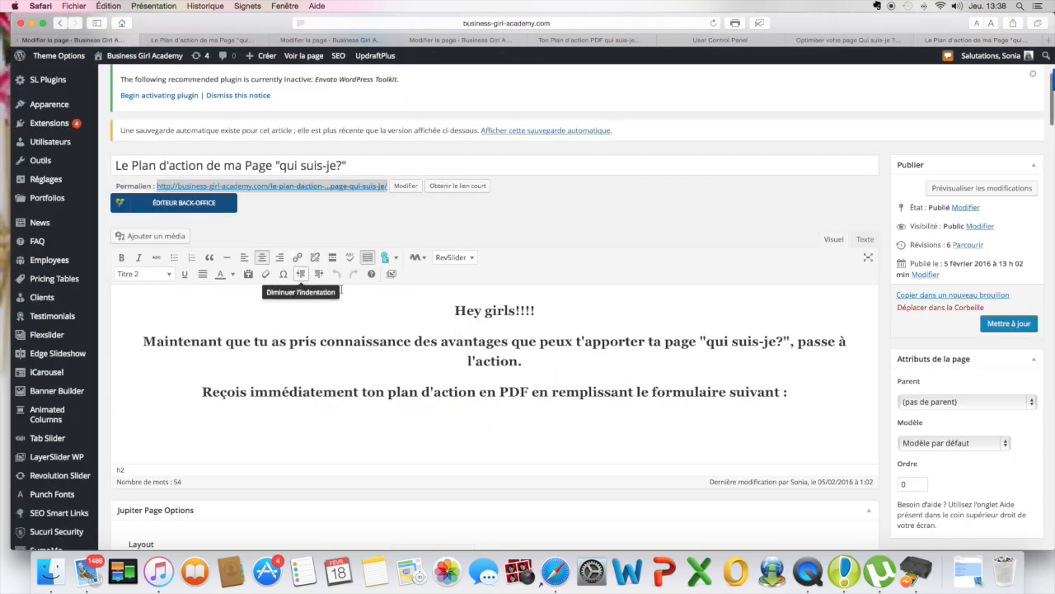
scroll(509, 316, down, 1)
scroll(509, 316, down, 1)
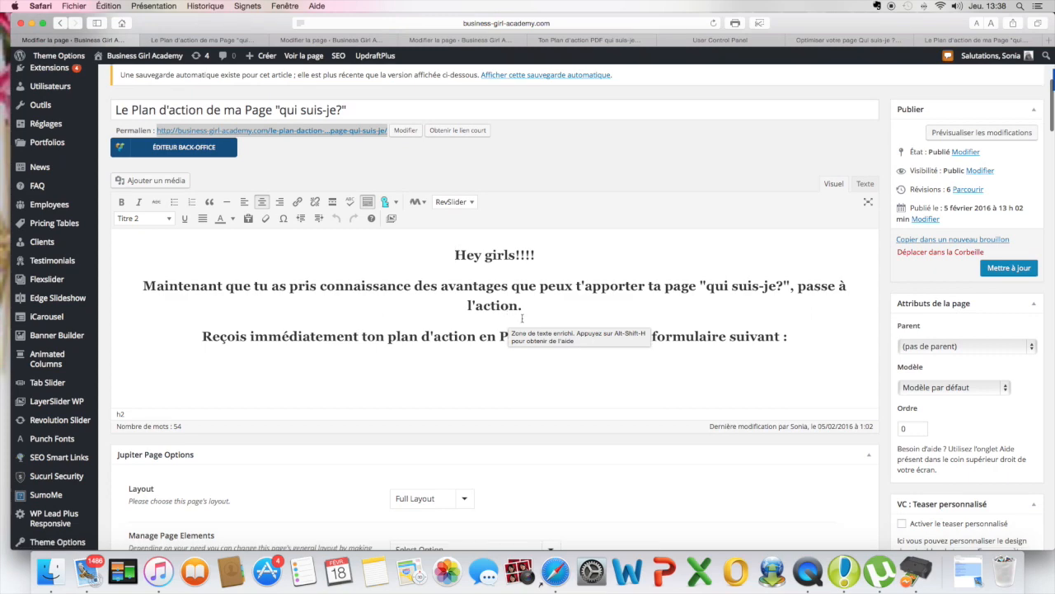
click(865, 184)
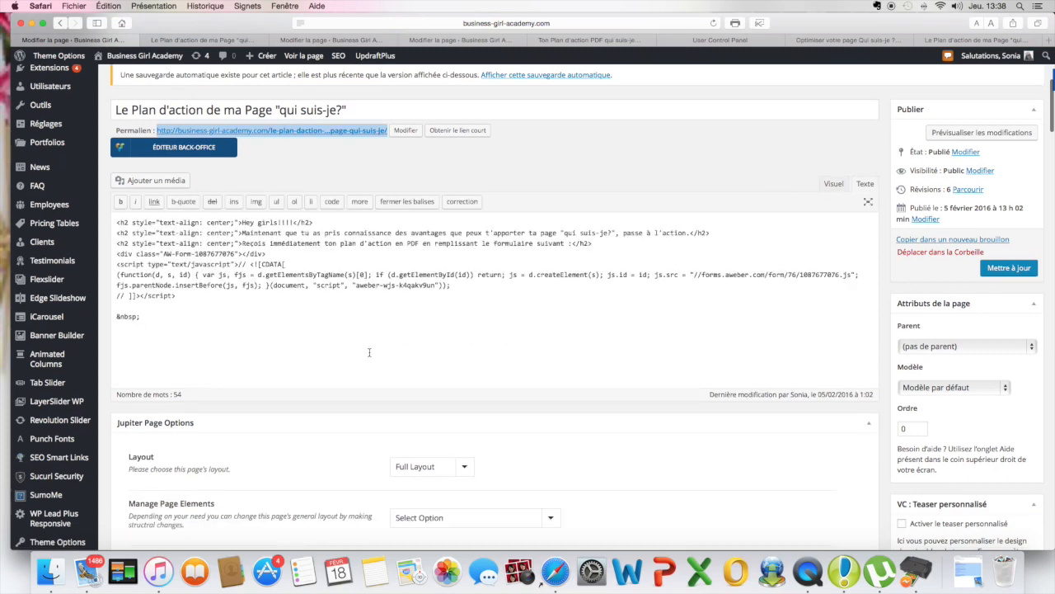
scroll(242, 332, up, 1)
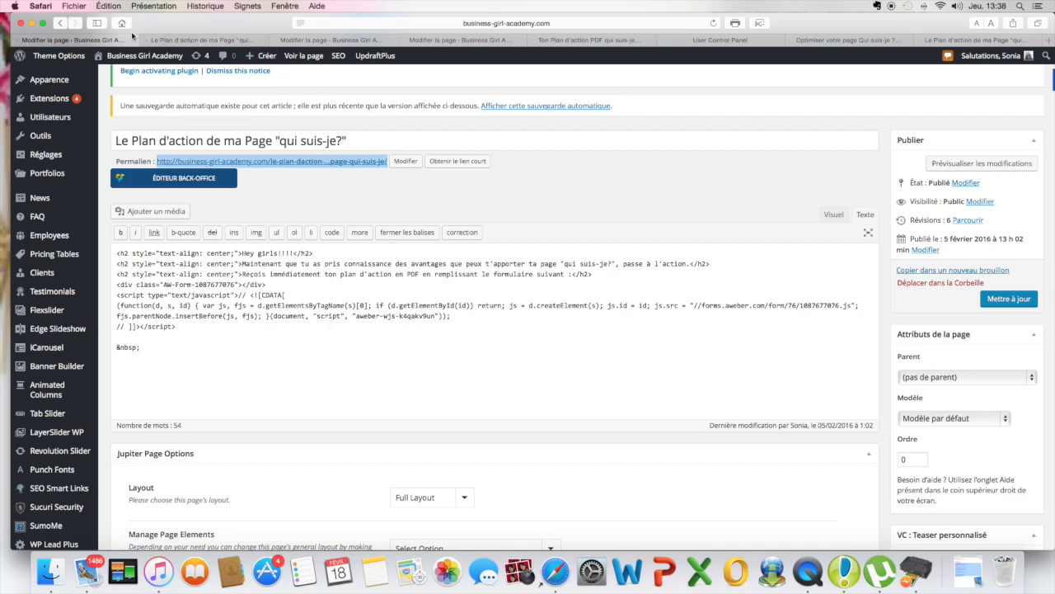
Return the landing page's content editor to the visual view
click(196, 39)
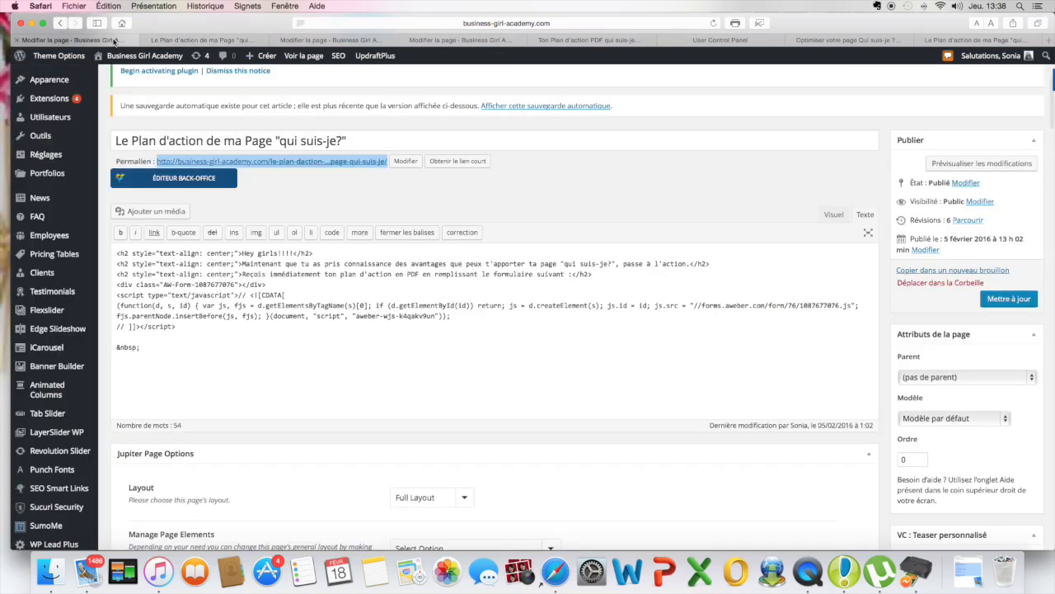
click(79, 40)
click(833, 215)
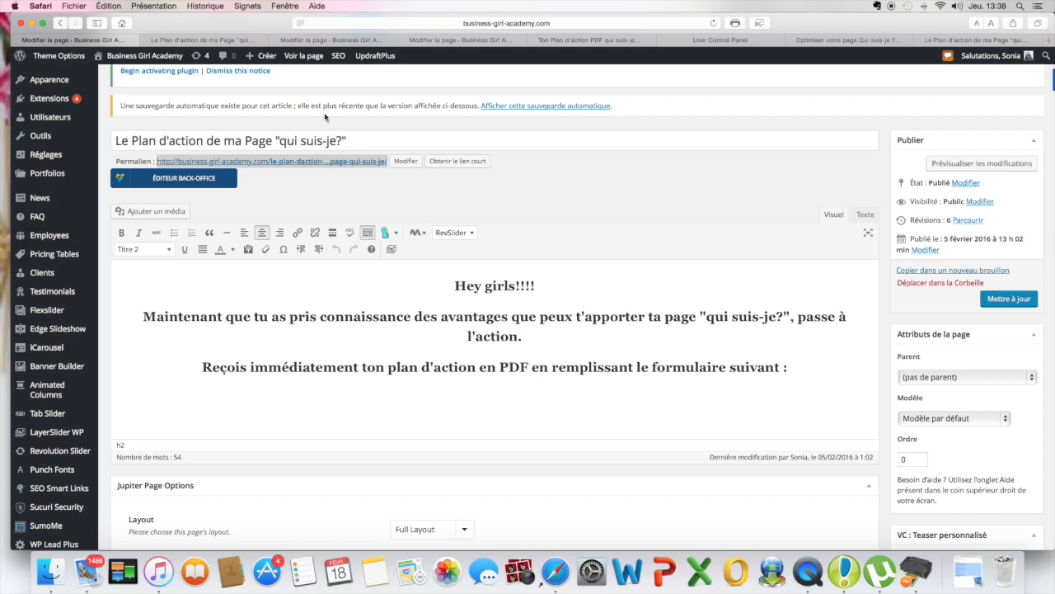
Bring up the editor for the "Confirmez votre inscription" page and review its confirmation message and warning image
click(317, 41)
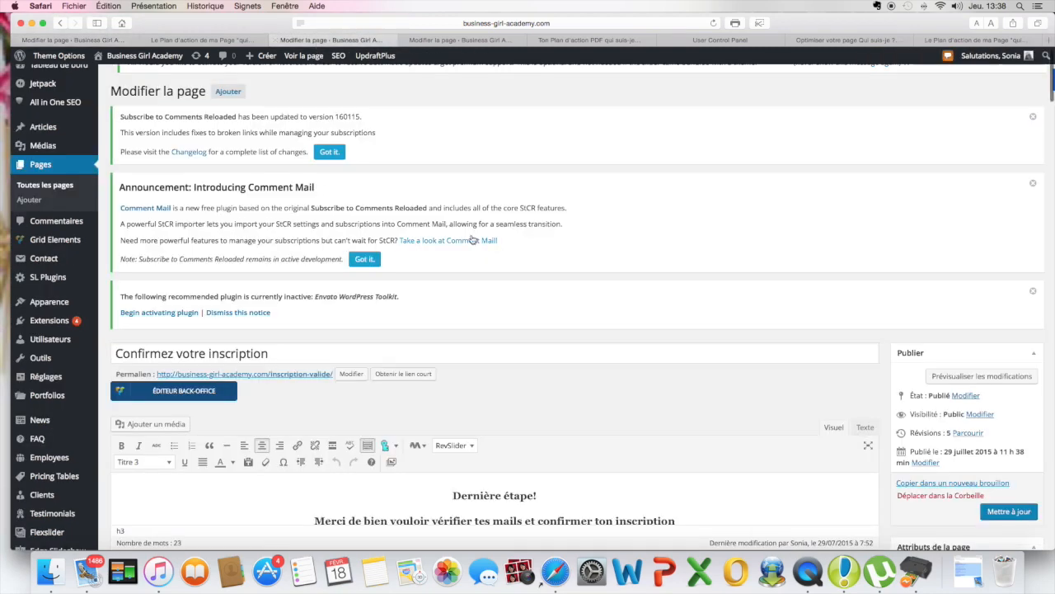
scroll(472, 239, down, 3)
scroll(472, 238, down, 1)
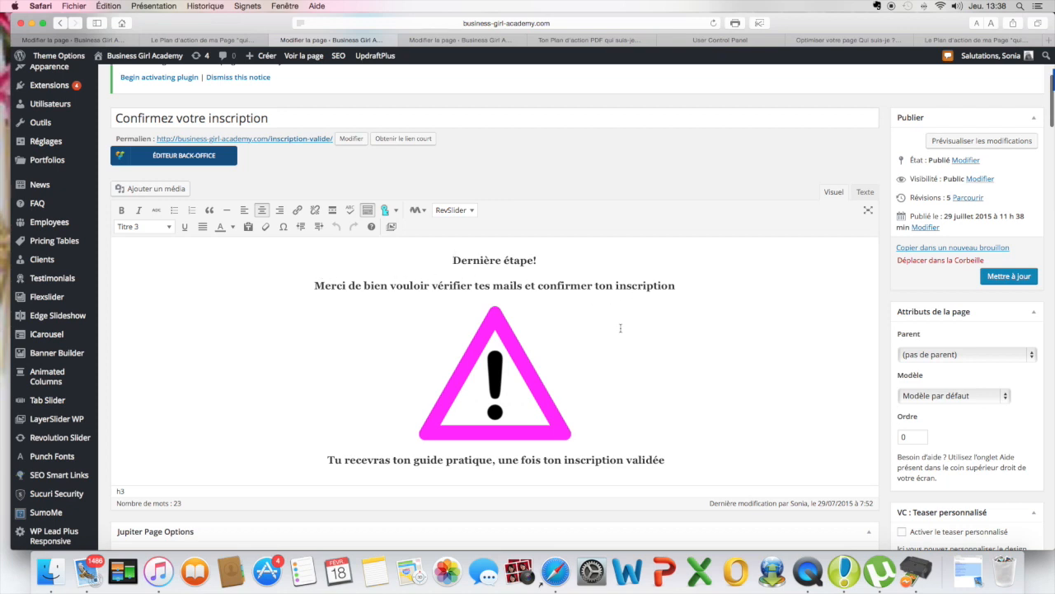
scroll(580, 409, down, 1)
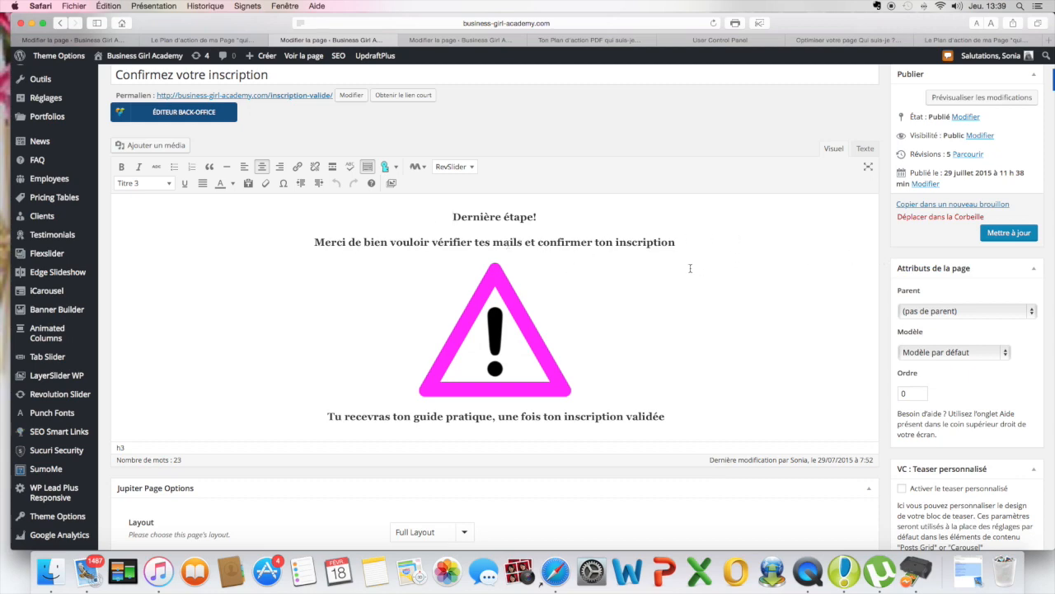
scroll(690, 268, up, 3)
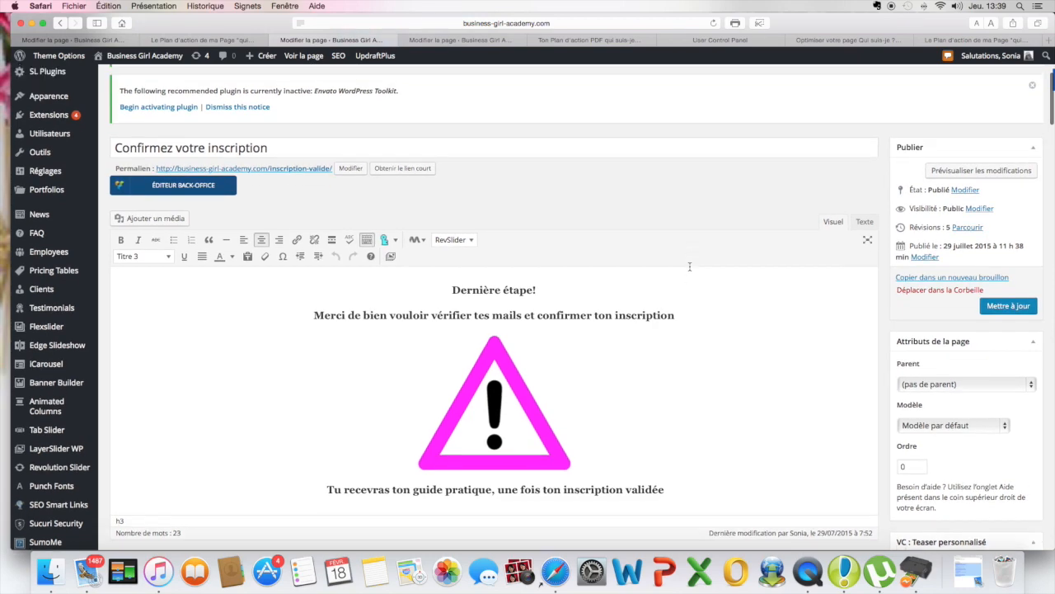
scroll(690, 266, down, 1)
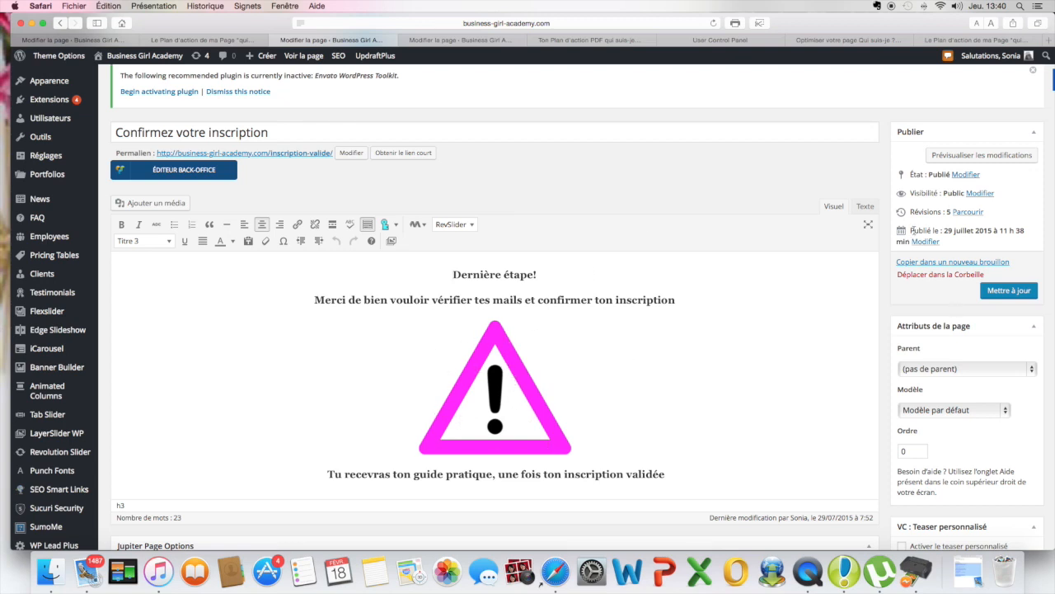
Search Google Images for "warning.png" in a new browser tab and browse the results for a warning sign
click(1049, 40)
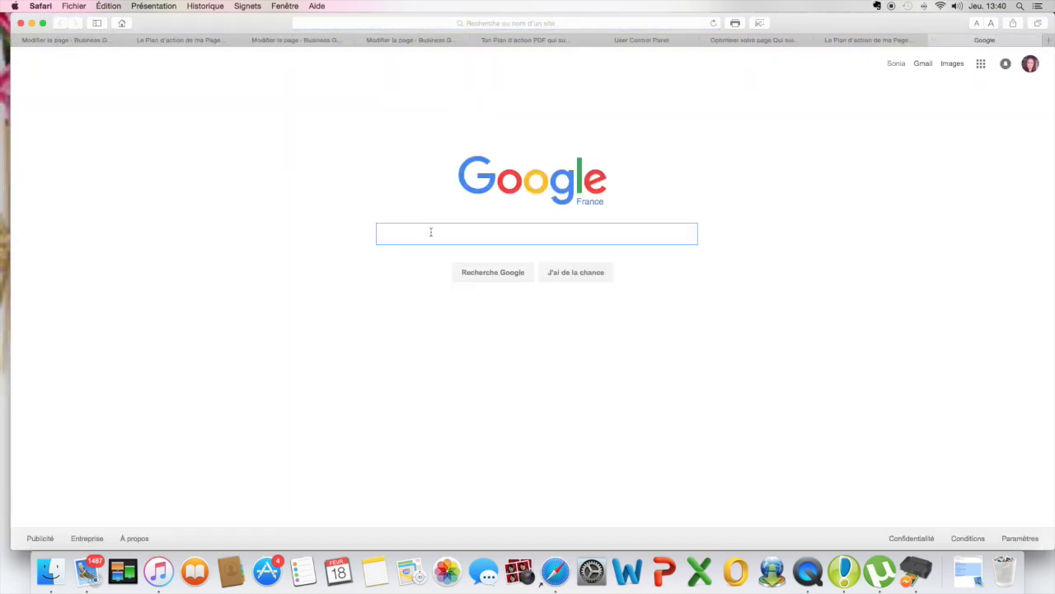
text(warning)
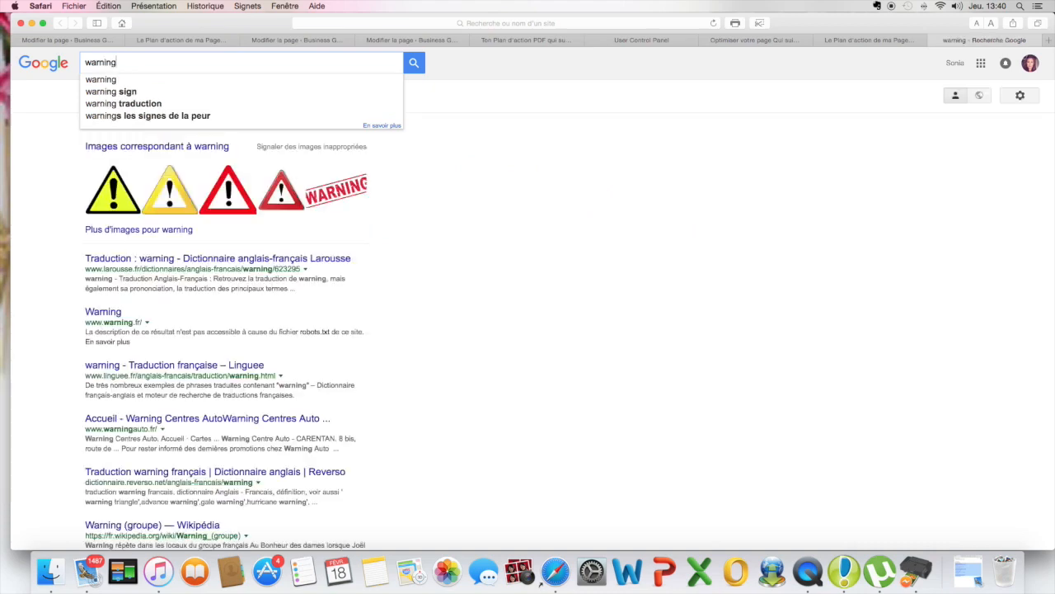
text(.png)
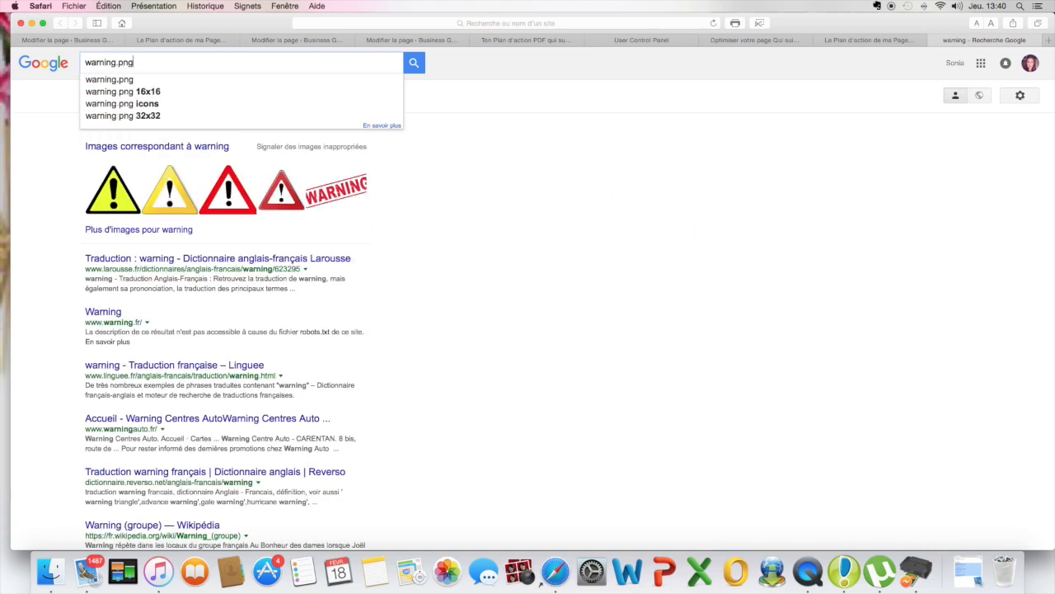
key(Return)
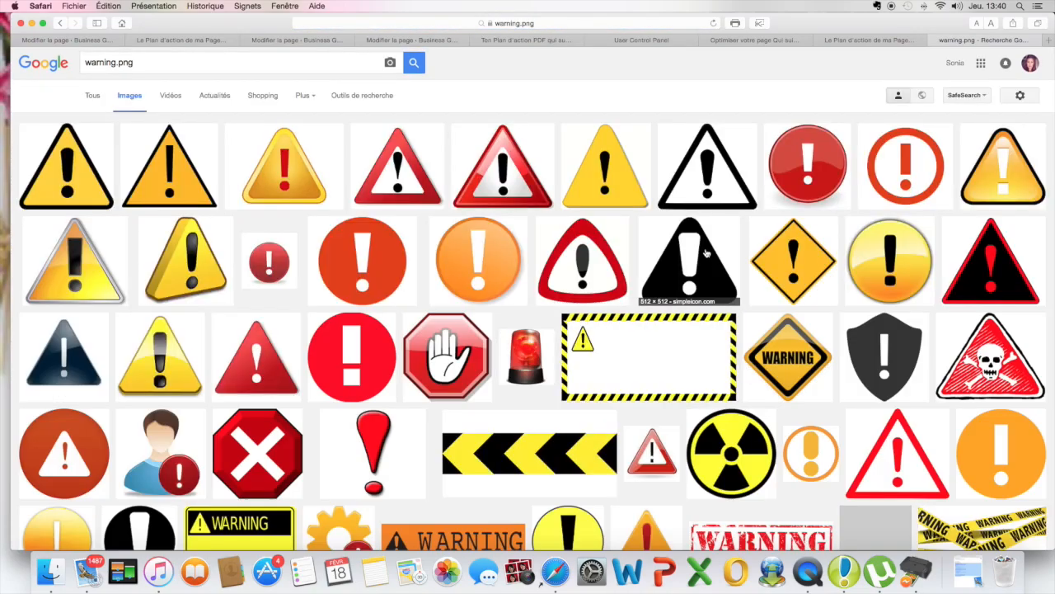
scroll(707, 300, down, 3)
scroll(707, 301, down, 10)
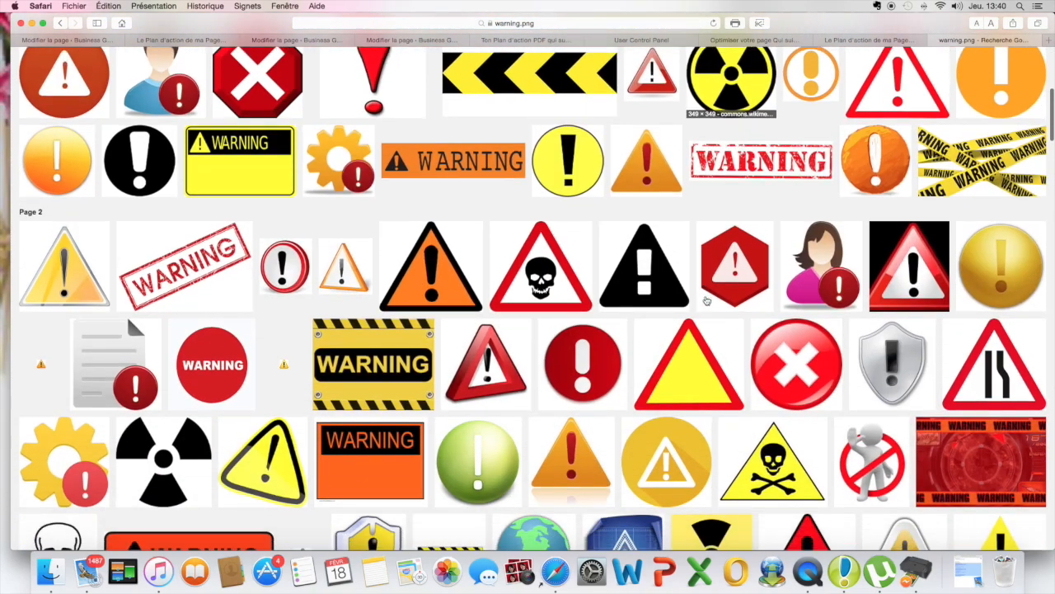
scroll(706, 301, down, 5)
scroll(706, 301, up, 8)
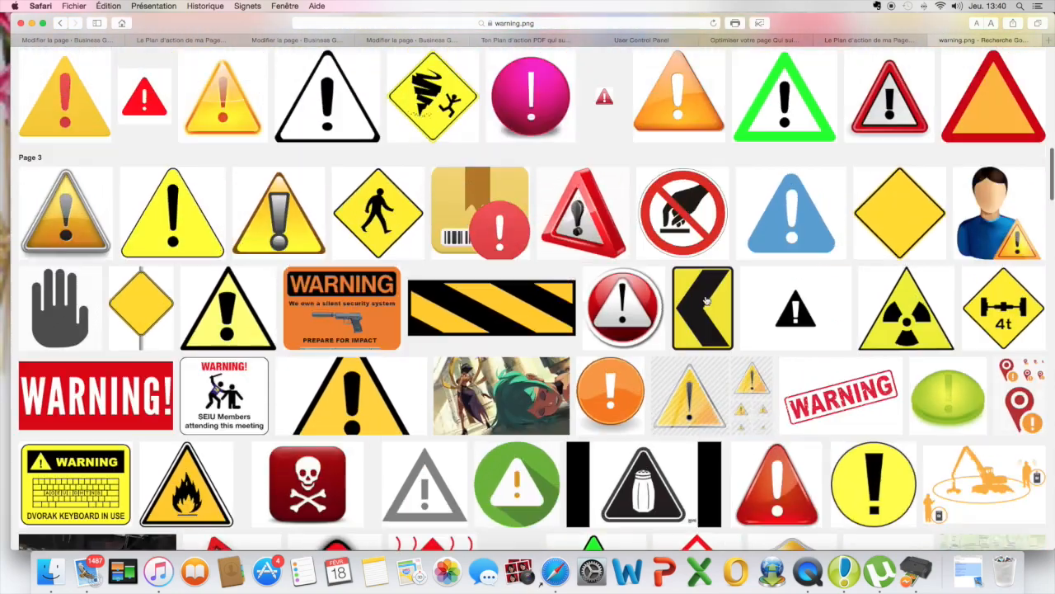
scroll(706, 301, up, 8)
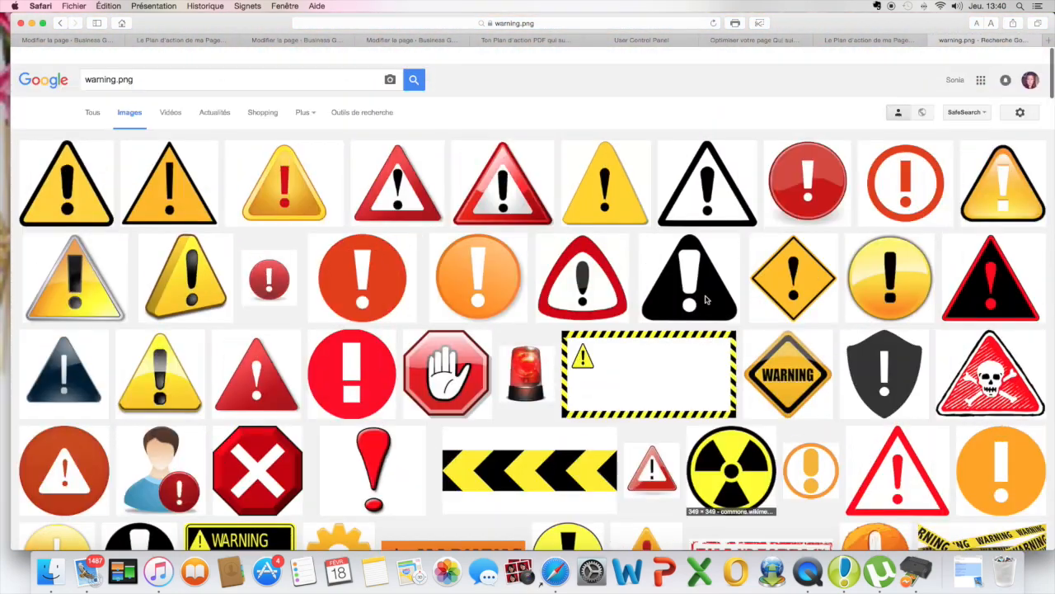
scroll(706, 301, up, 2)
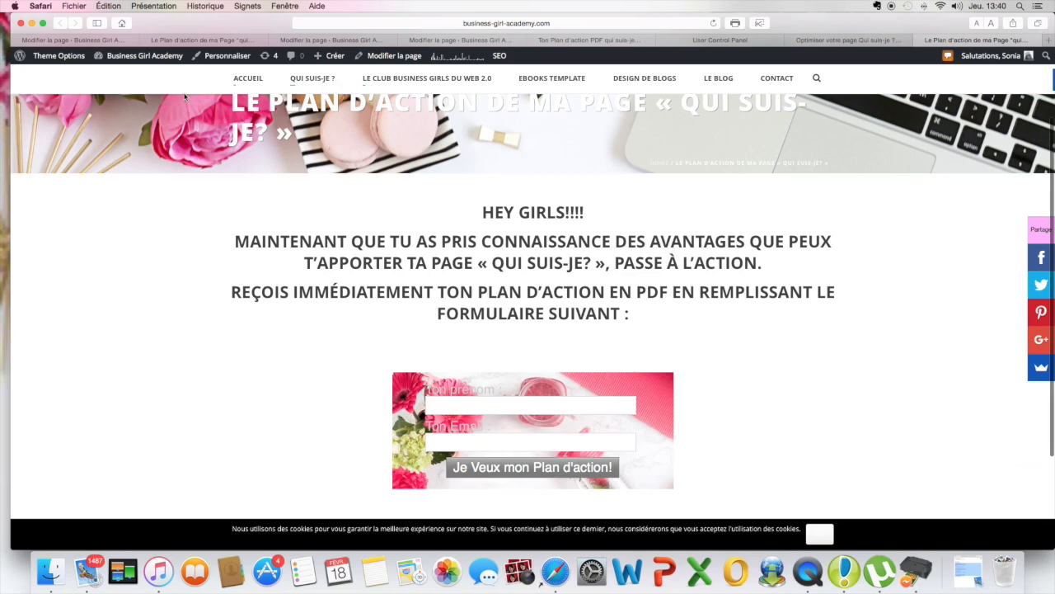
Bring up the editor for the "Ton Plan d'action PDF qui suis-je?" page and check the PDF link attached to its image
click(195, 40)
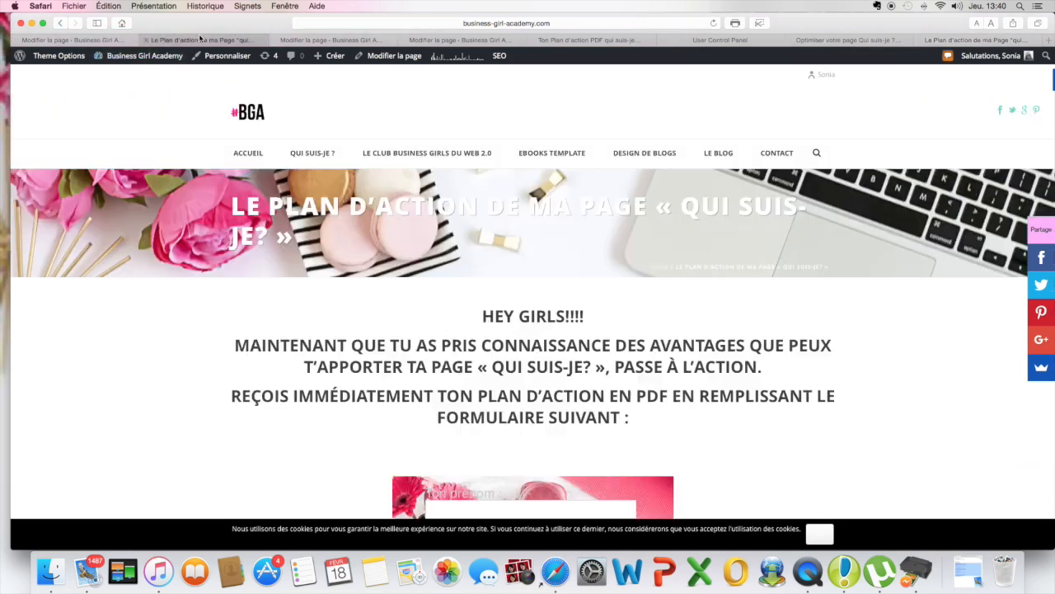
click(310, 40)
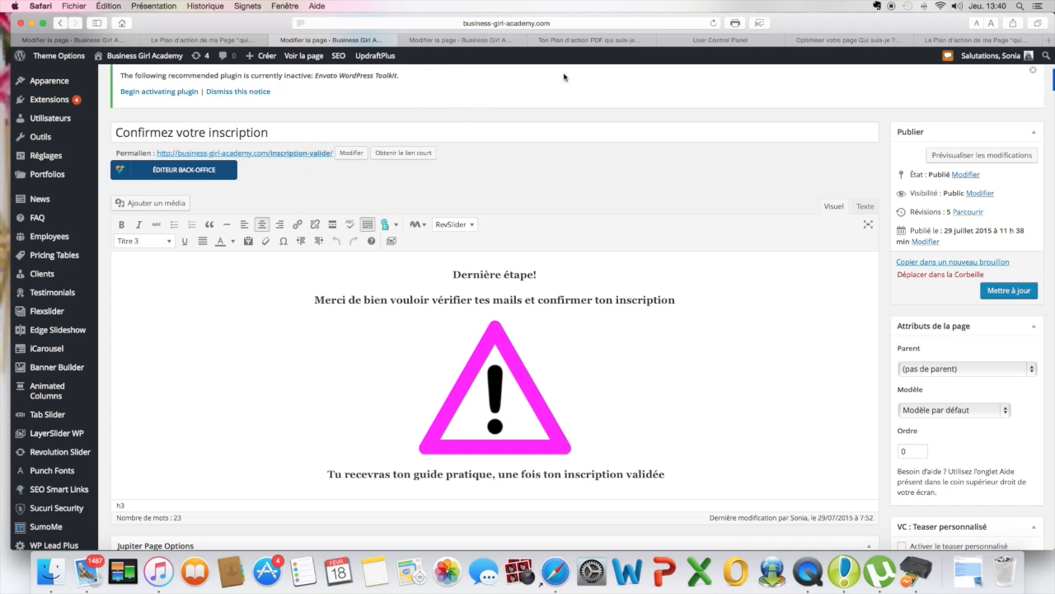
click(493, 41)
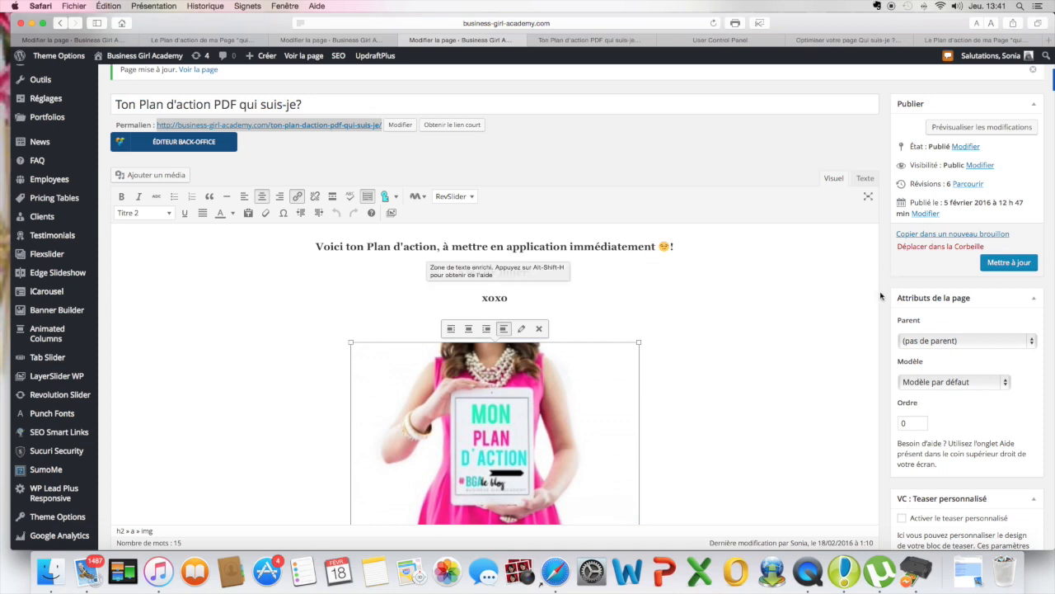
scroll(676, 295, down, 3)
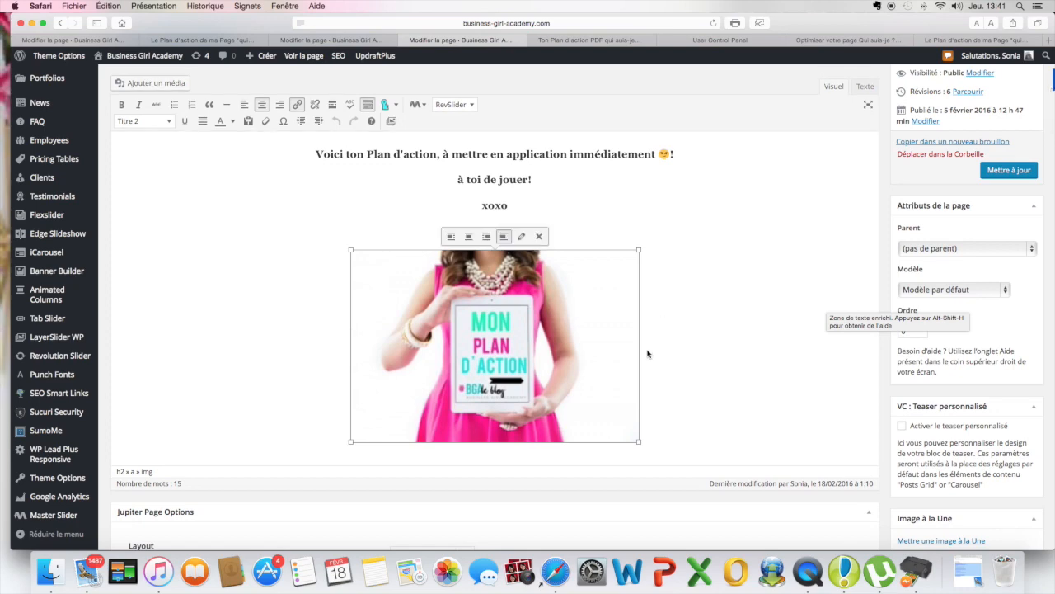
click(298, 104)
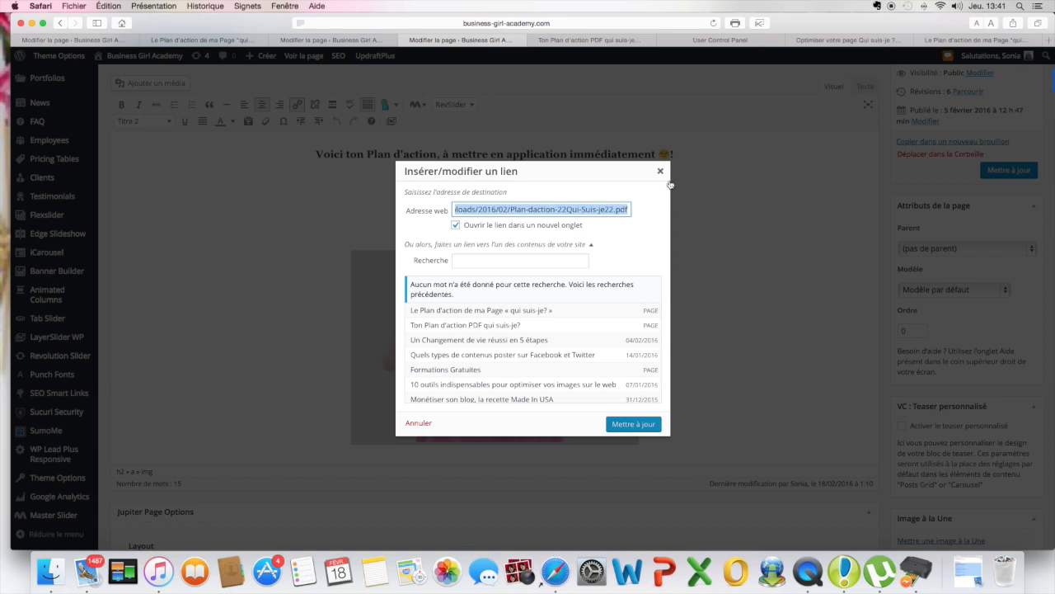
key(Escape)
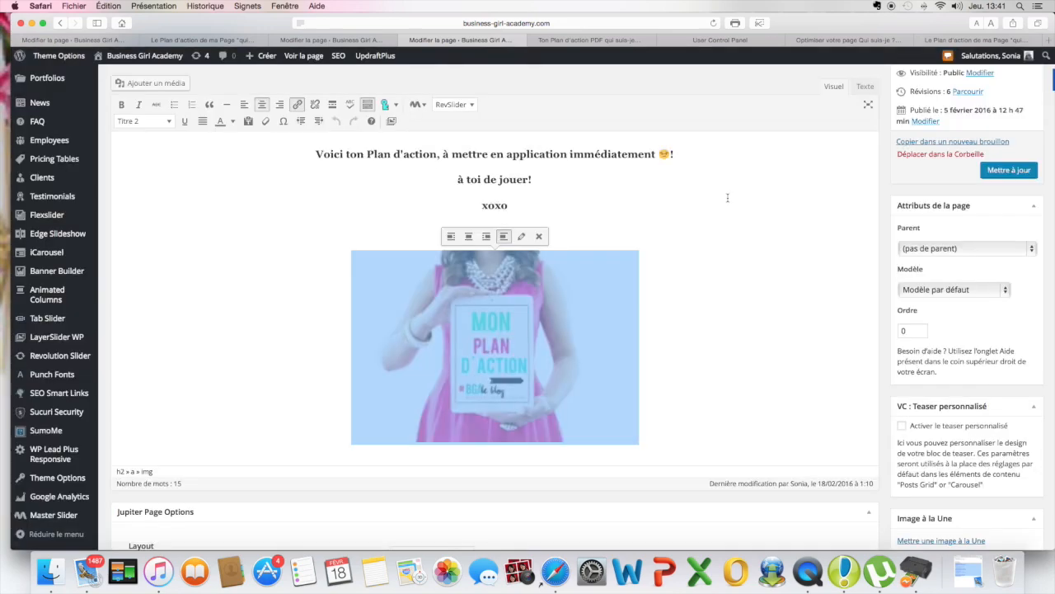
View the published "Ton Plan d'action PDF qui suis-je?" page and open the PDF linked to its image
click(612, 41)
scroll(712, 405, down, 2)
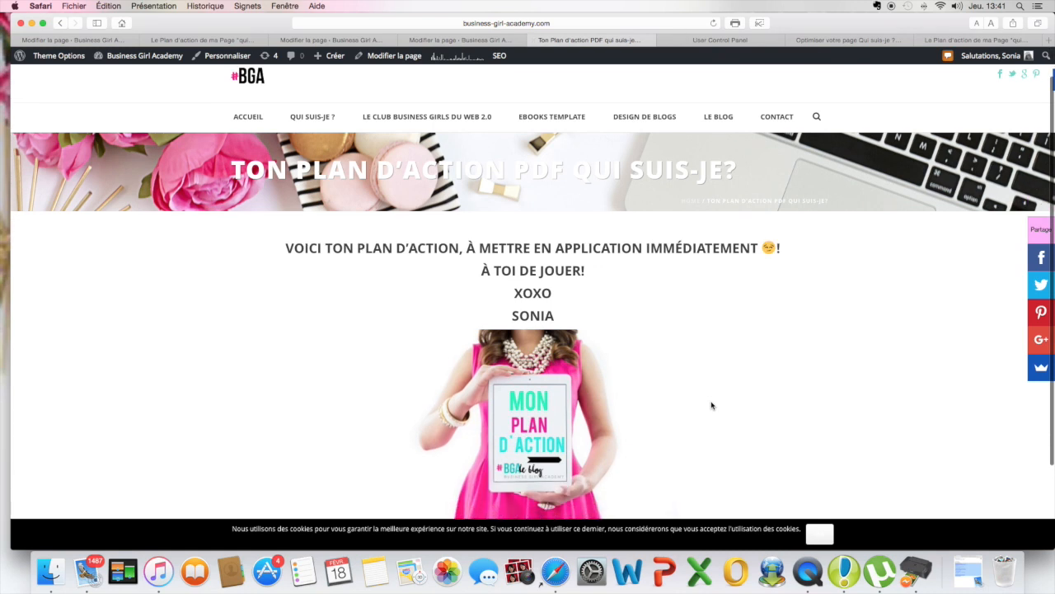
scroll(712, 405, down, 2)
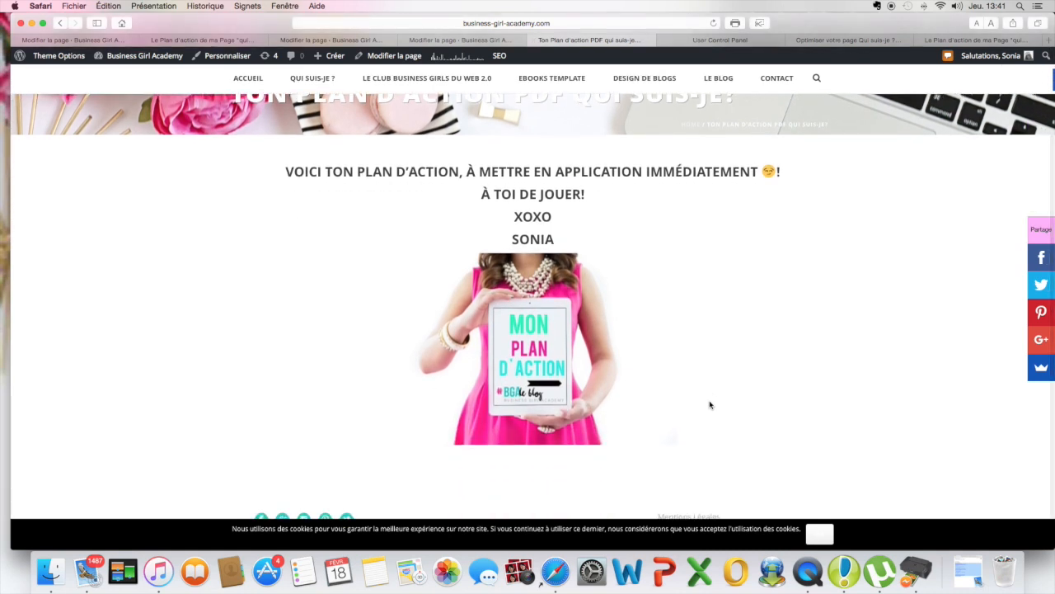
scroll(544, 343, down, 1)
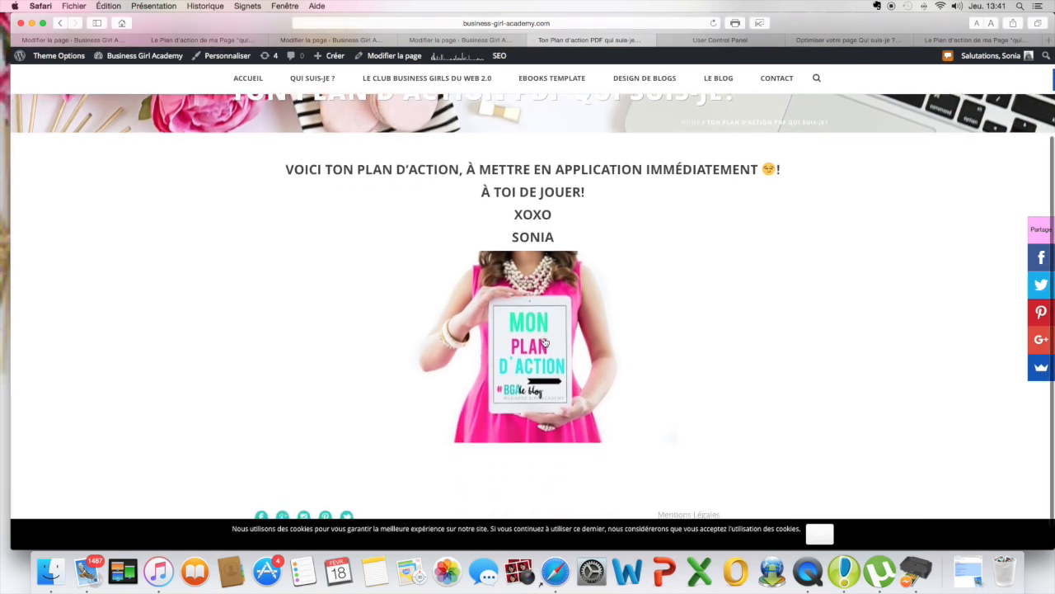
click(544, 343)
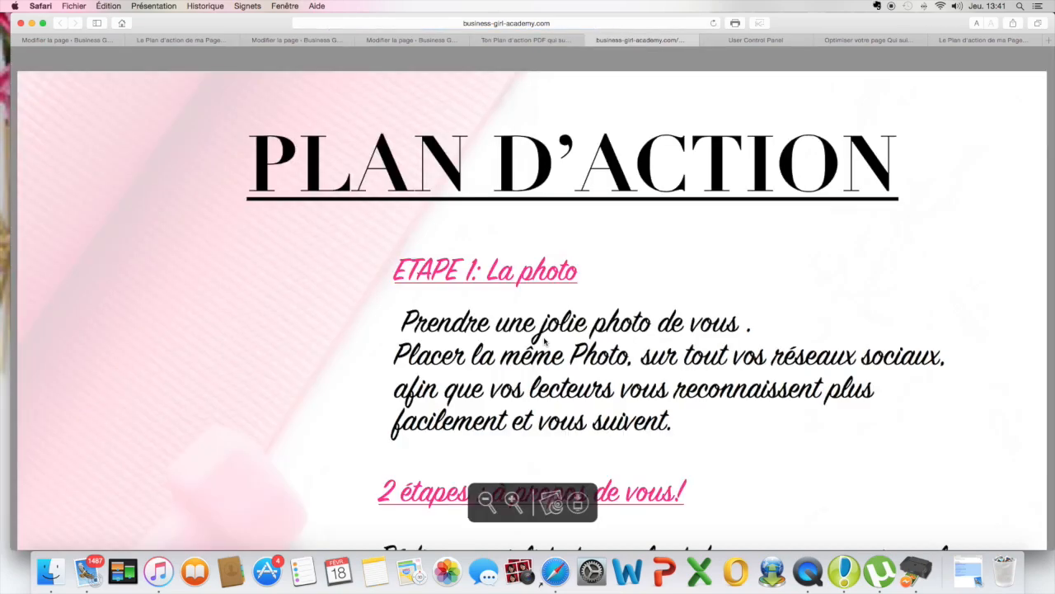
Look through the action plan PDF from start to end and return to the published download page
scroll(544, 341, down, 15)
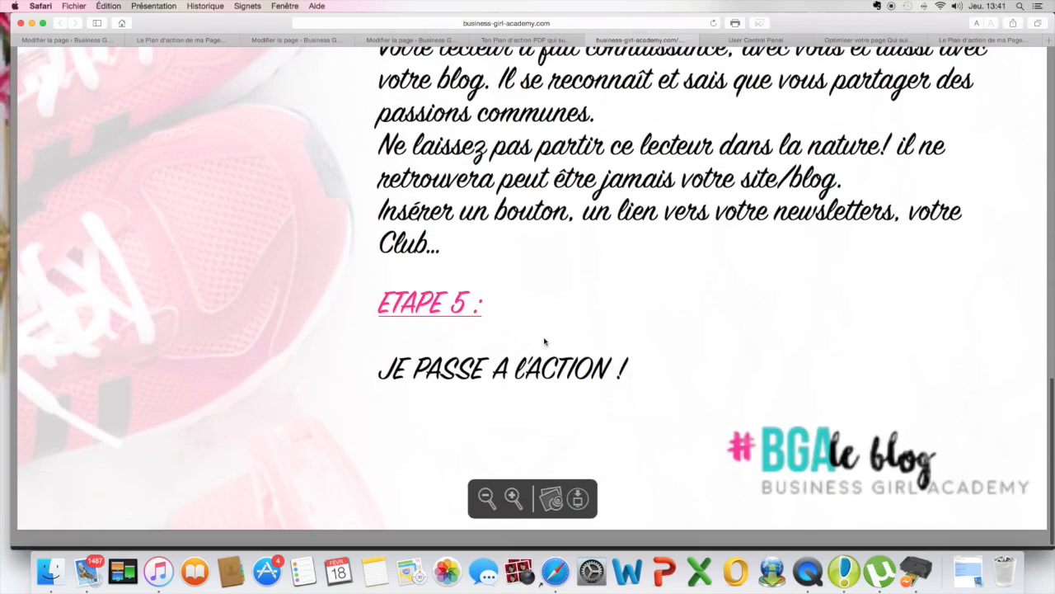
scroll(544, 341, up, 15)
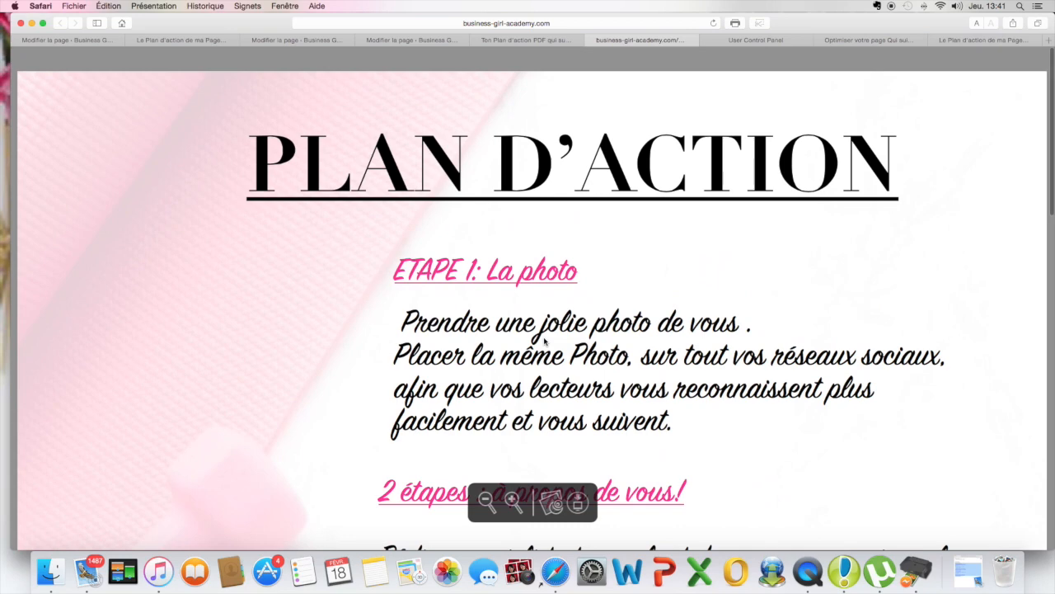
click(592, 41)
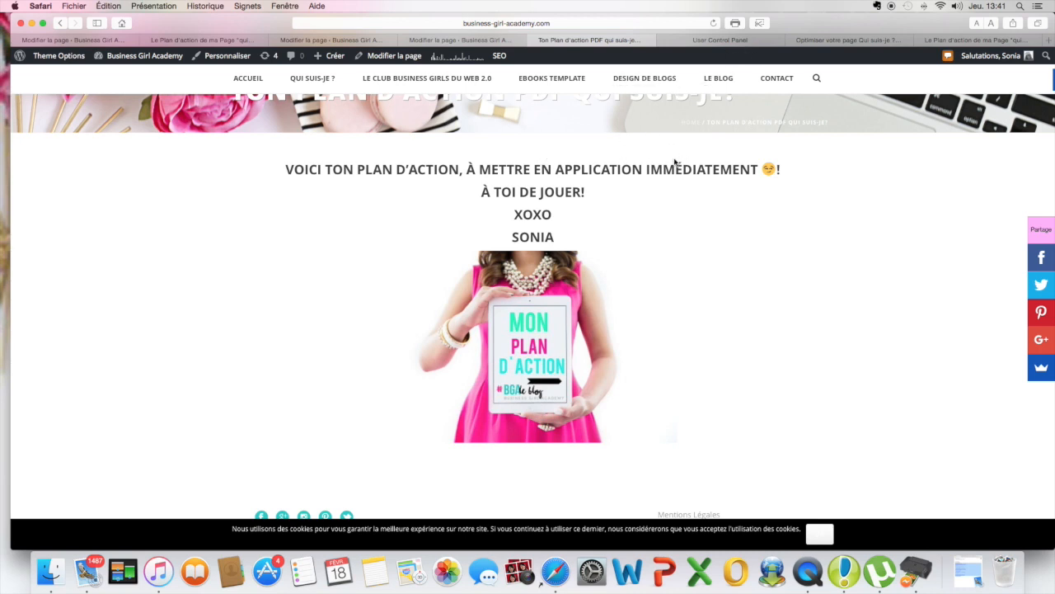
scroll(812, 236, up, 3)
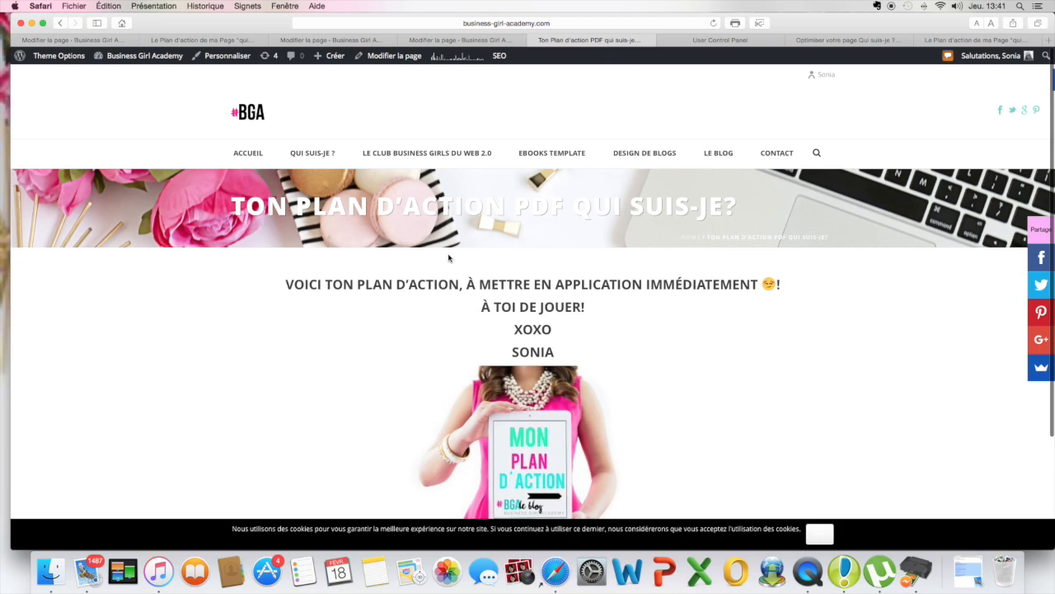
Switch to AWeber and review the account overview, including the subscriber stats, recently sent broadcasts and list stats
click(697, 40)
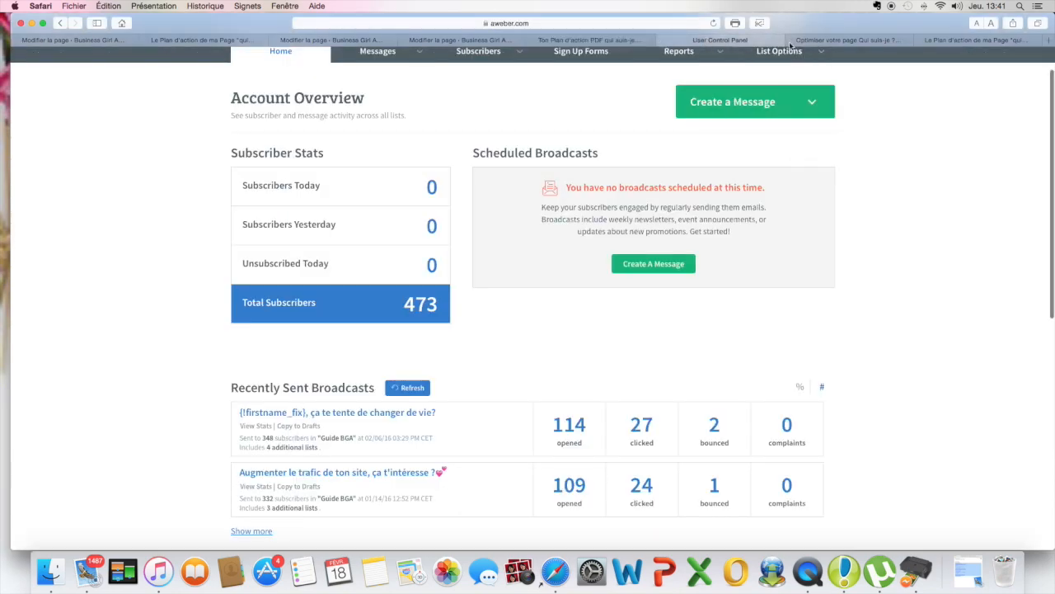
scroll(915, 110, up, 2)
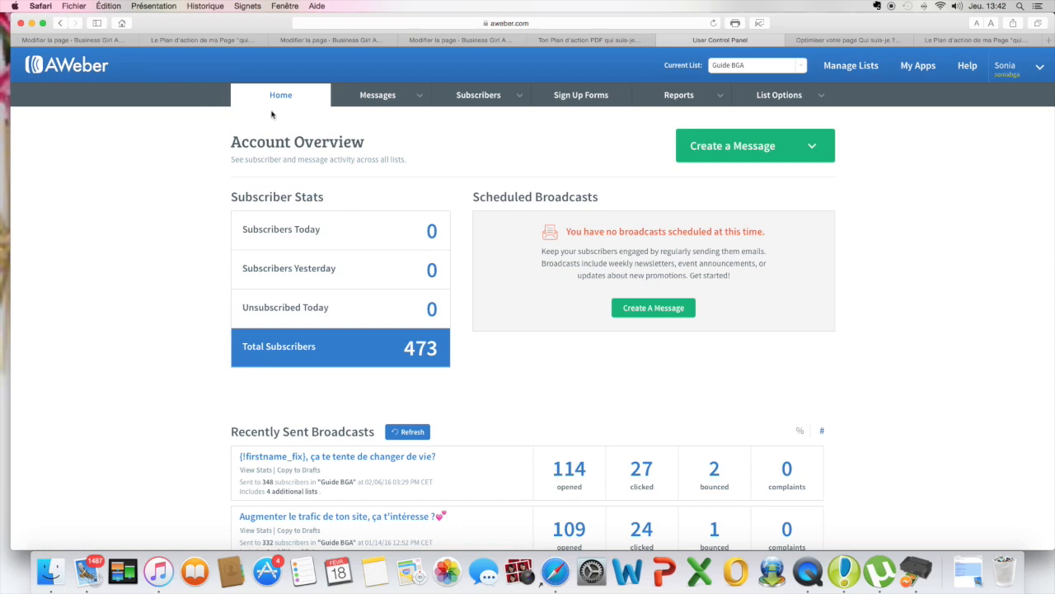
scroll(379, 259, down, 5)
scroll(417, 259, down, 2)
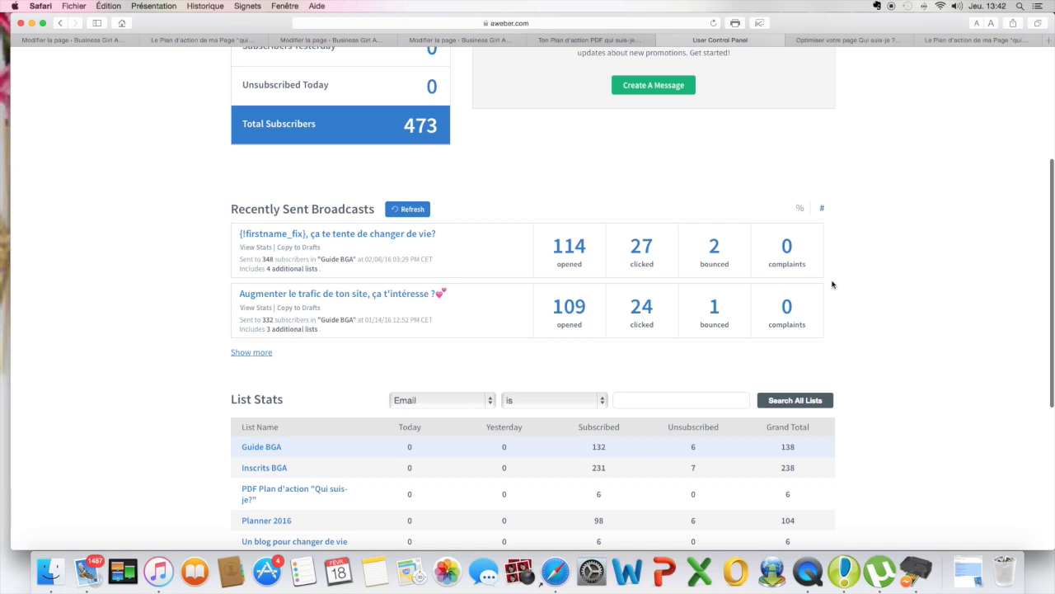
scroll(367, 211, down, 1)
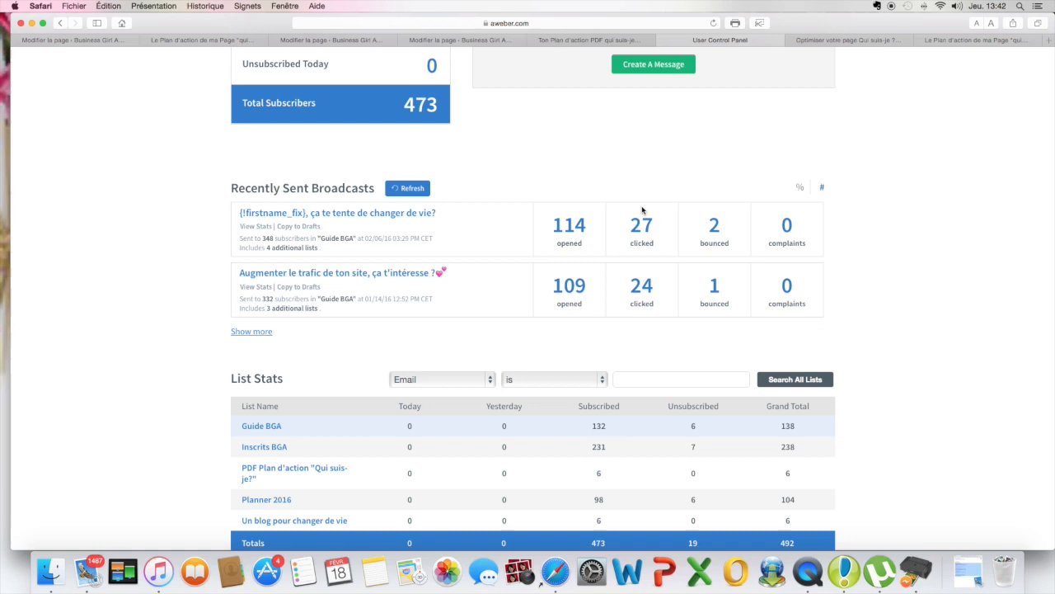
scroll(640, 209, up, 5)
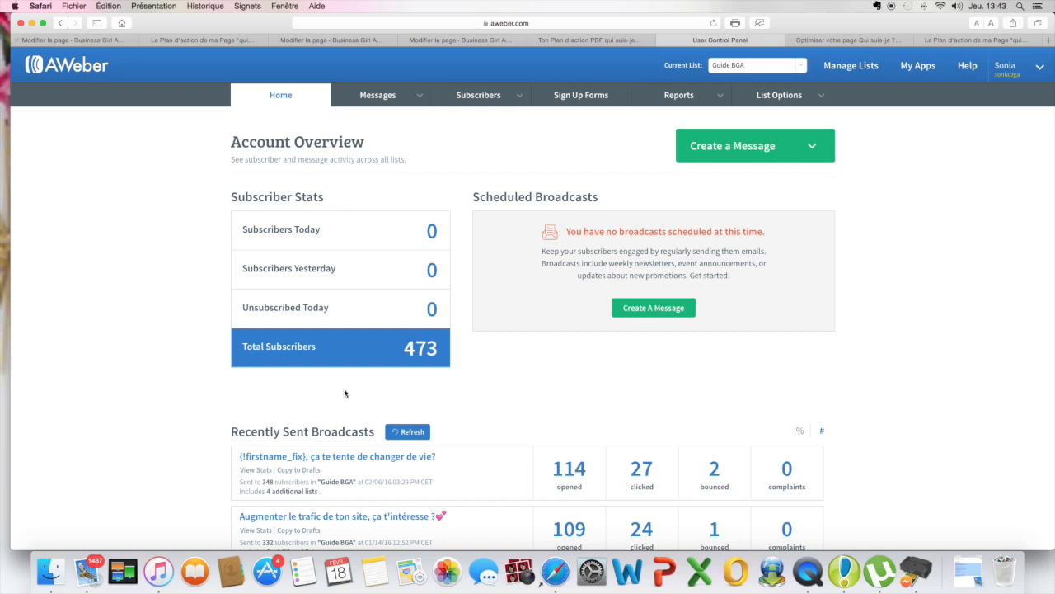
Examine the statistics of the broadcast "{!firstname_fix}, ça te tente de changer de vie?" and return to the account overview
click(359, 459)
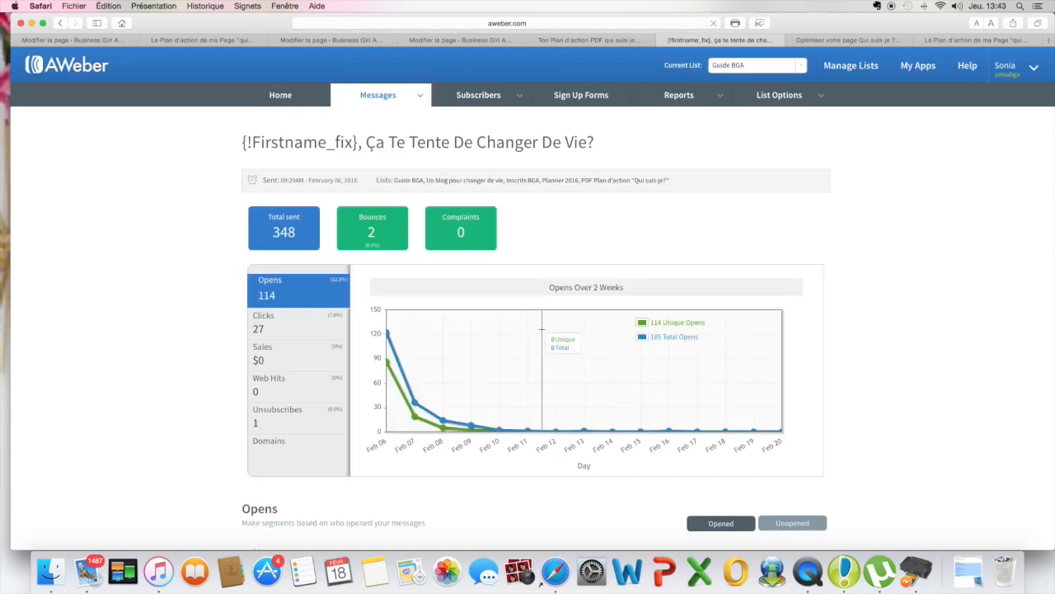
scroll(501, 341, down, 3)
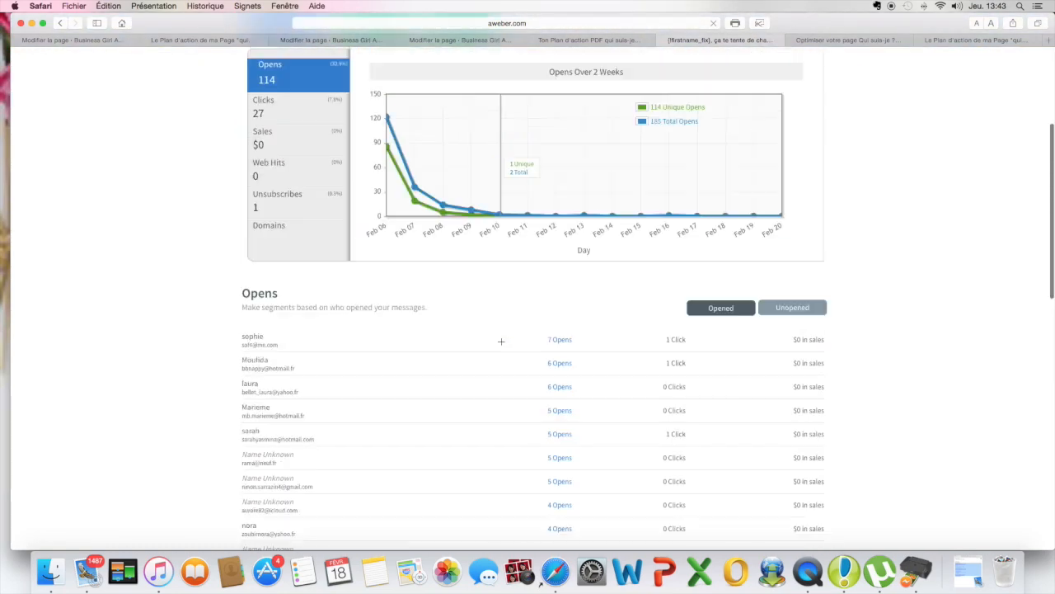
scroll(502, 341, up, 3)
click(63, 23)
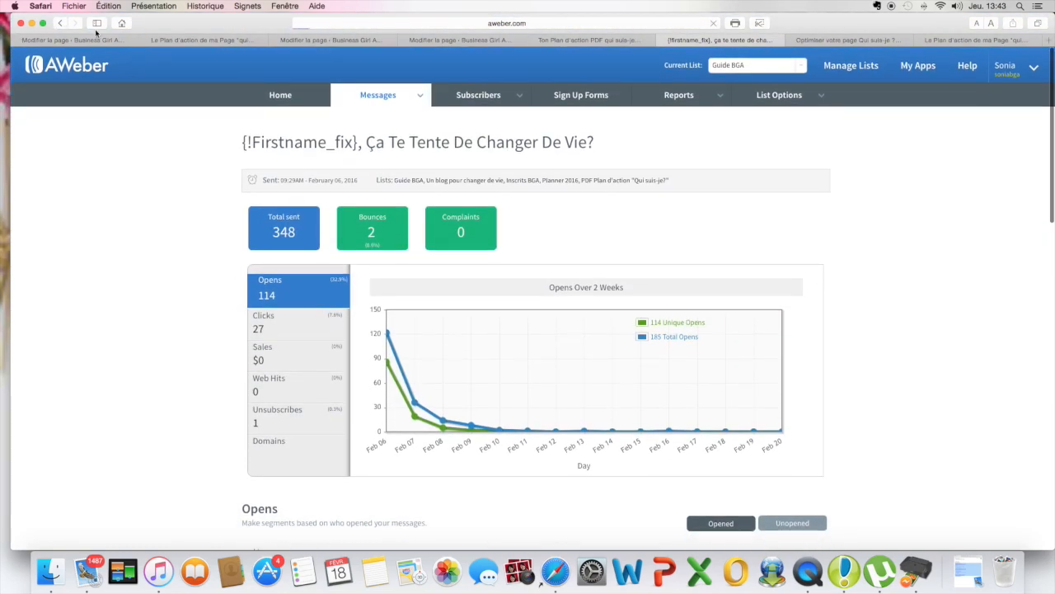
scroll(482, 218, down, 3)
scroll(482, 221, up, 3)
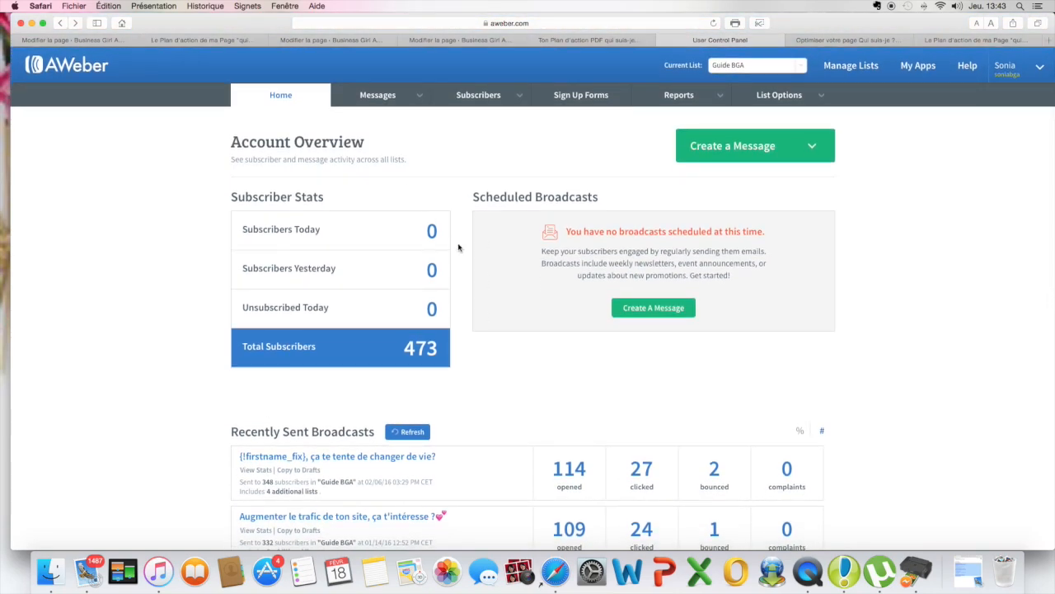
Open the list management page and review the existing mailing lists and the option to create one
scroll(518, 301, down, 1)
scroll(518, 301, up, 1)
click(839, 70)
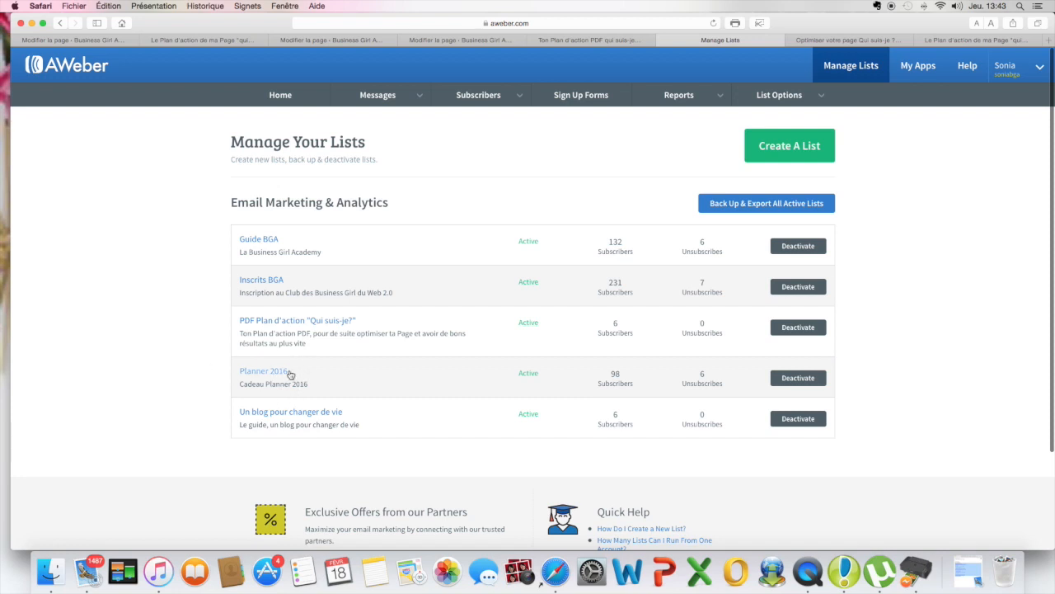
scroll(442, 288, up, 1)
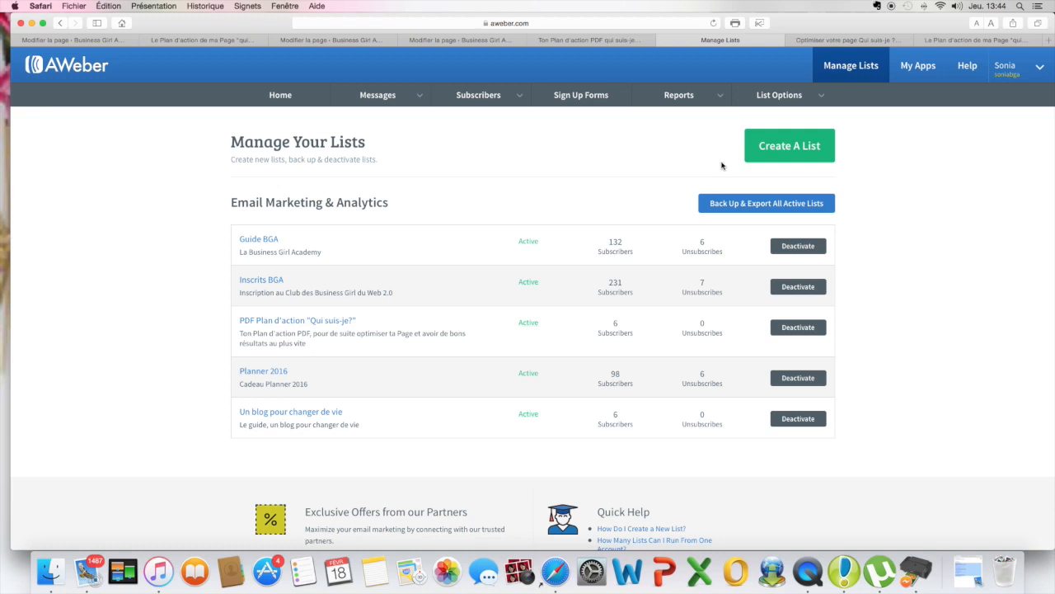
scroll(706, 133, up, 1)
Return to the WordPress editor of the "Ton Plan d'action PDF qui suis-je?" page by way of its published version
click(587, 40)
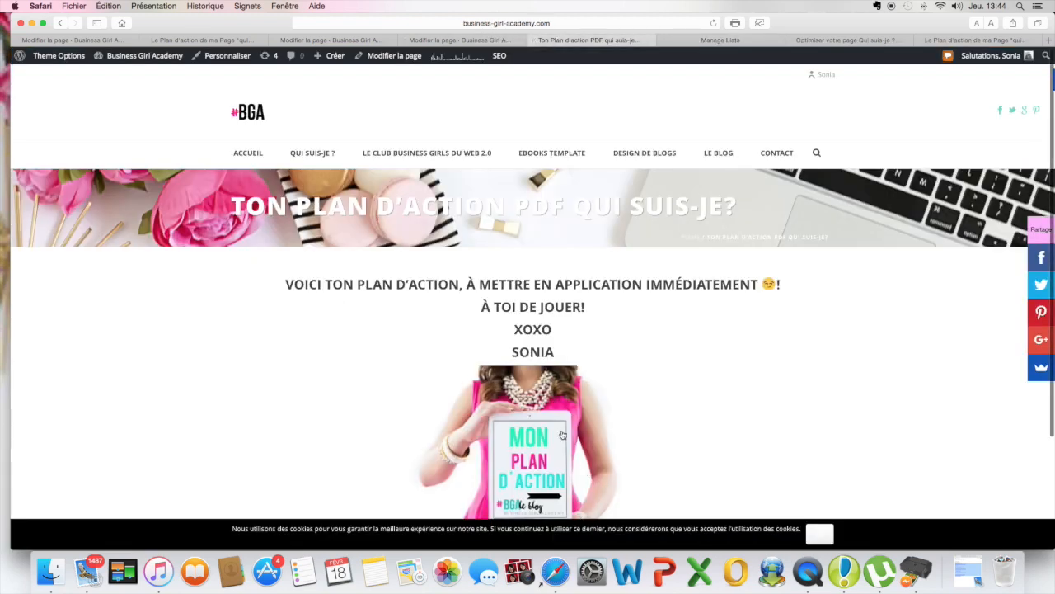
click(482, 40)
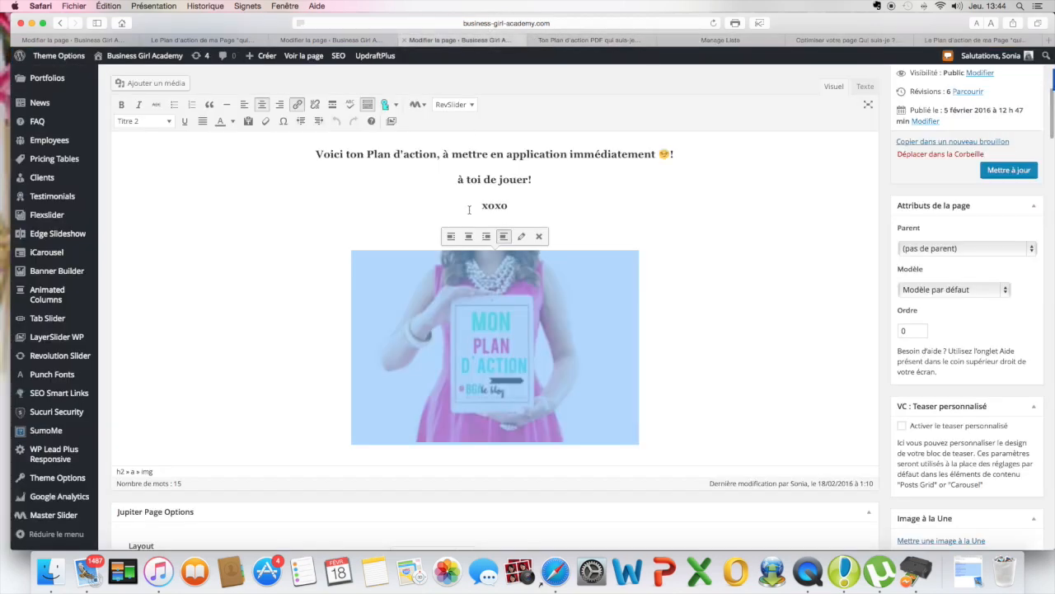
Check the confirmation page editor and the published landing page with its sign-up form, then return to AWeber's list management page
click(338, 39)
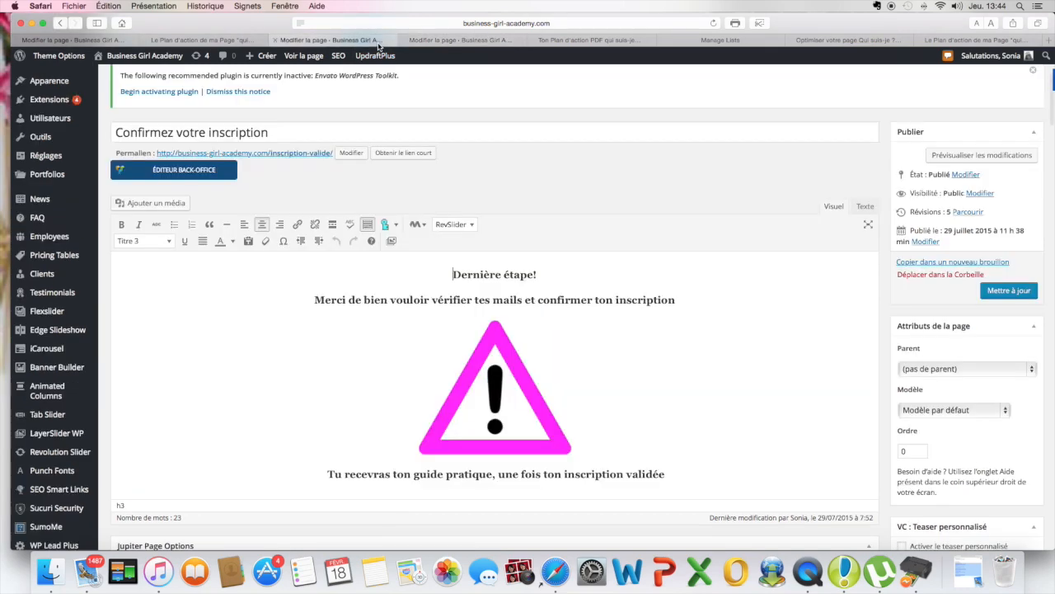
click(835, 41)
click(961, 39)
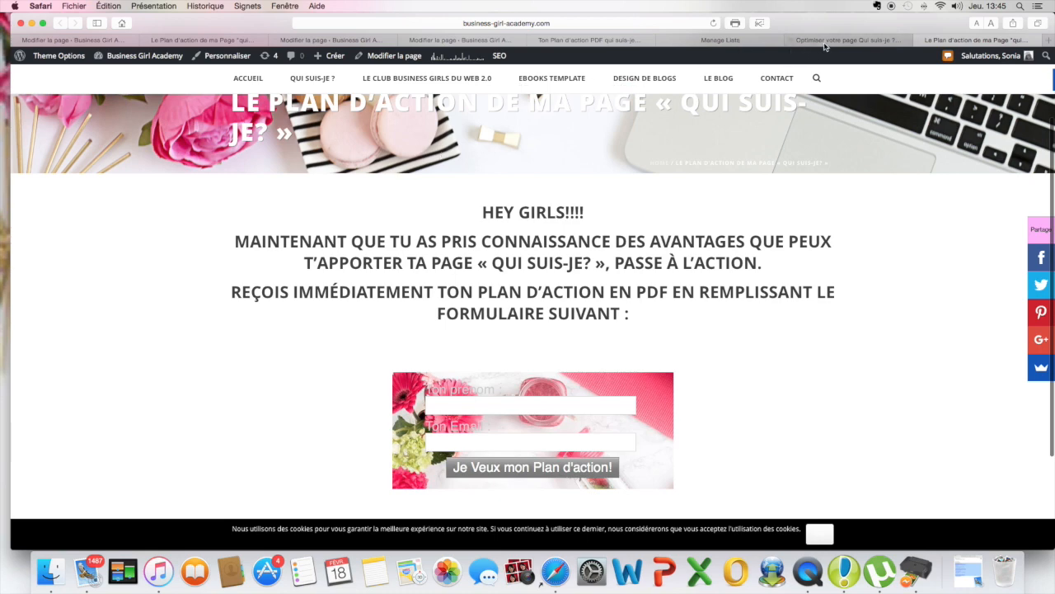
click(760, 42)
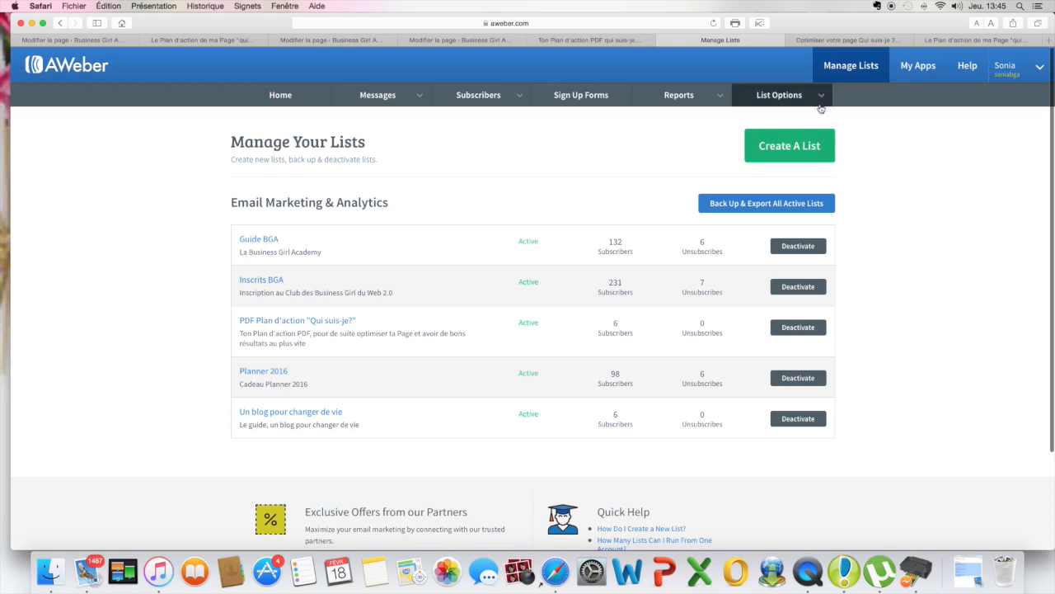
Open the setup form for a new list, review its company, address and sender fields, and return to the existing lists
click(785, 147)
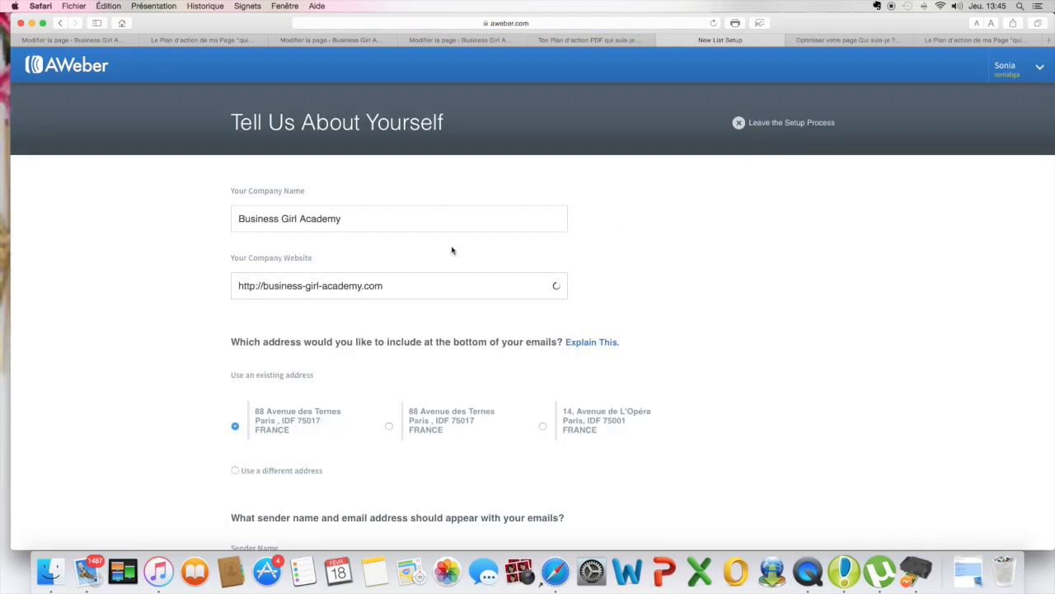
scroll(449, 248, down, 2)
scroll(466, 243, up, 2)
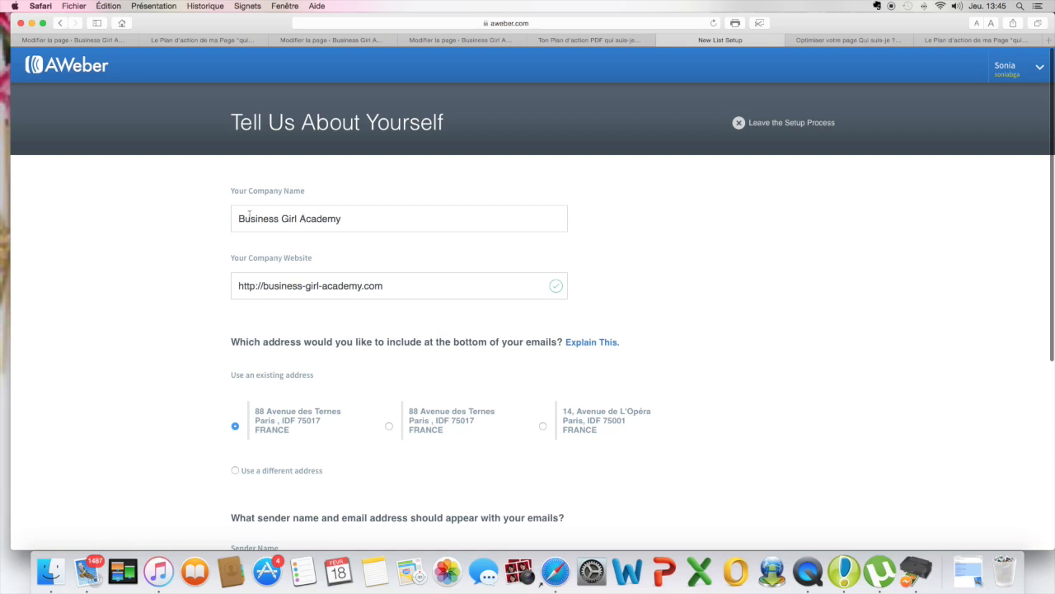
scroll(420, 291, down, 5)
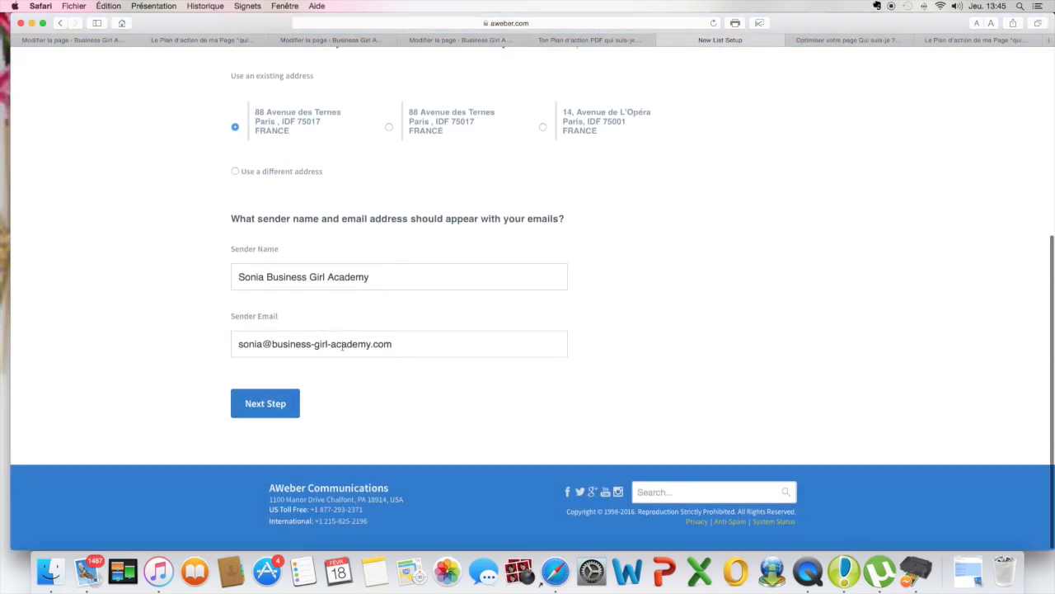
scroll(455, 185, up, 5)
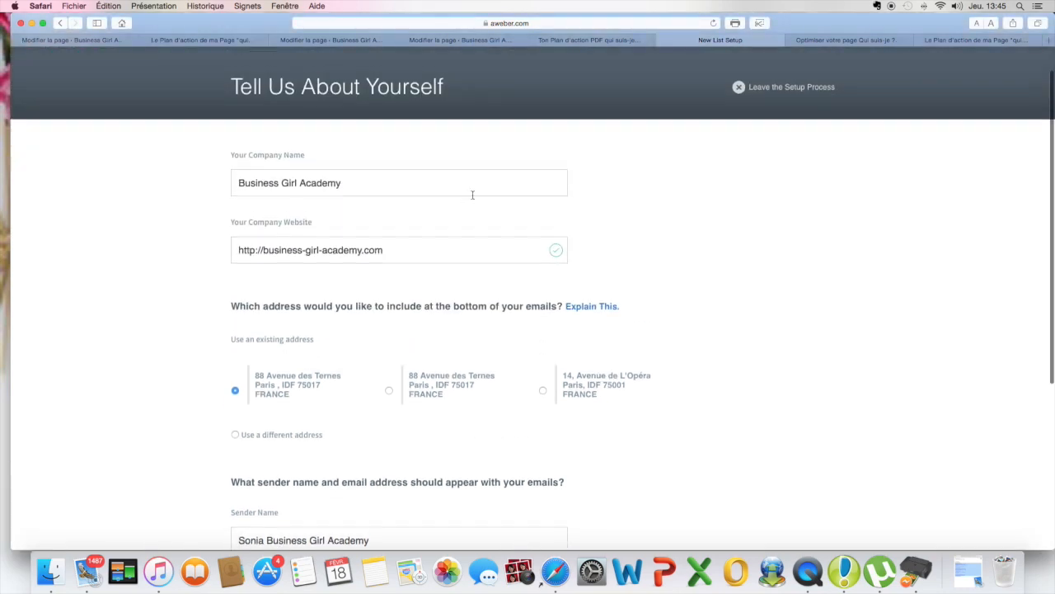
click(58, 23)
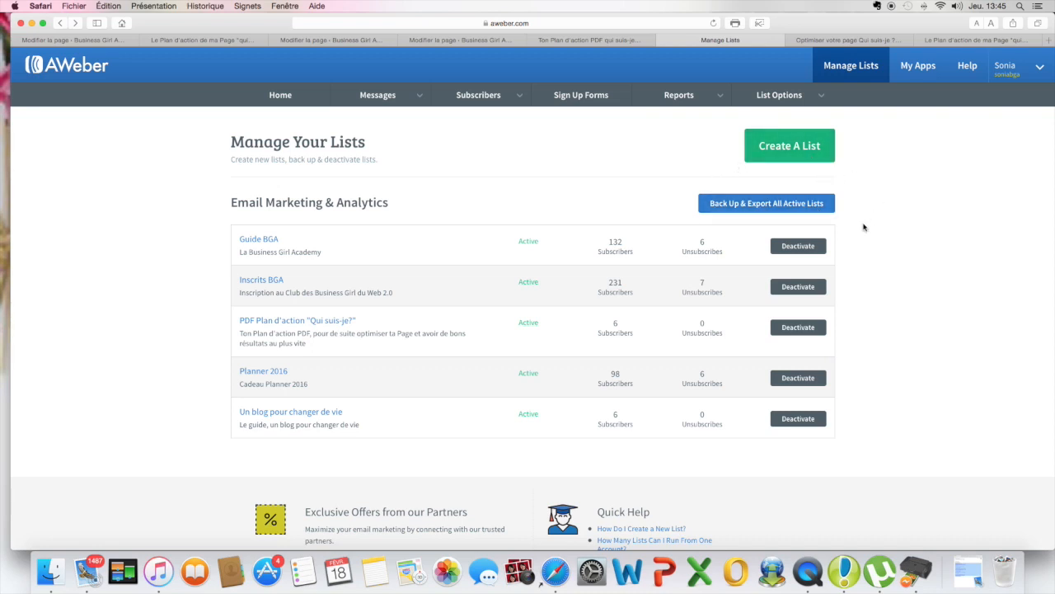
Open the settings of the list PDF Plan d'action "Qui suis-je?" and review its basic information and the contact address choices
scroll(864, 227, down, 3)
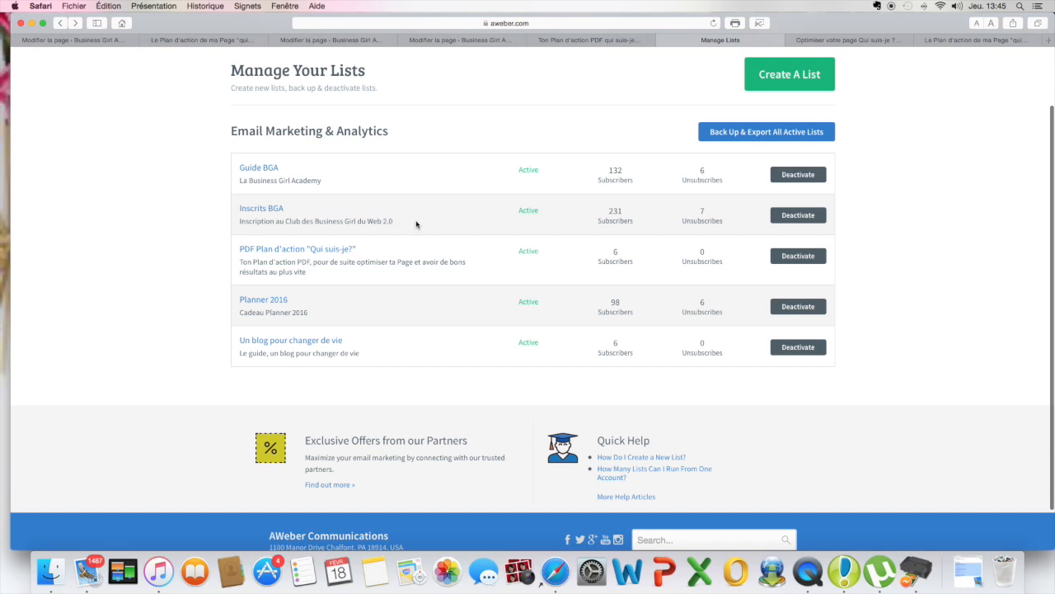
click(305, 249)
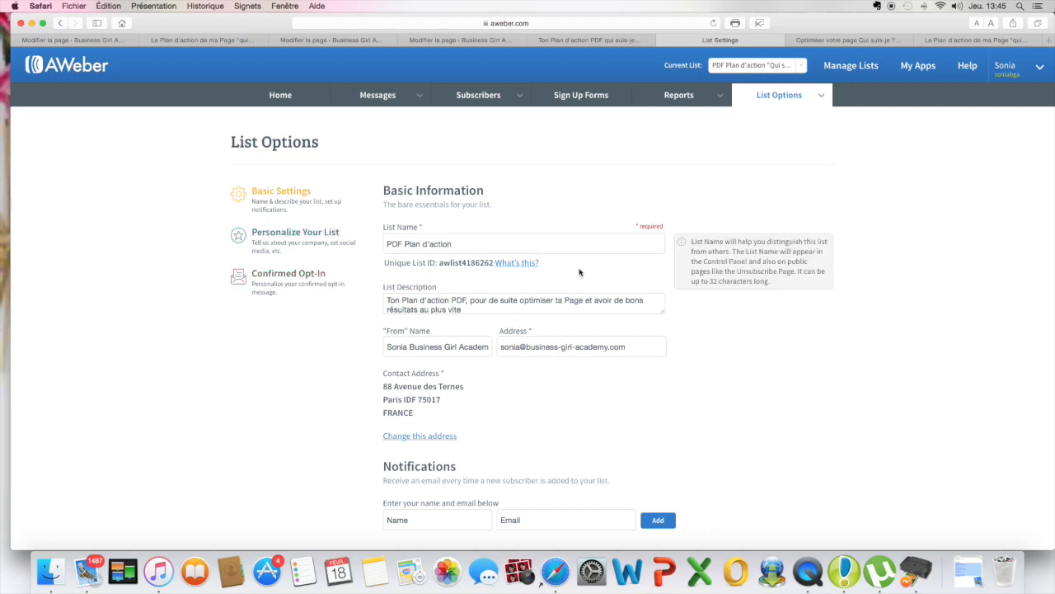
scroll(582, 272, down, 3)
click(386, 115)
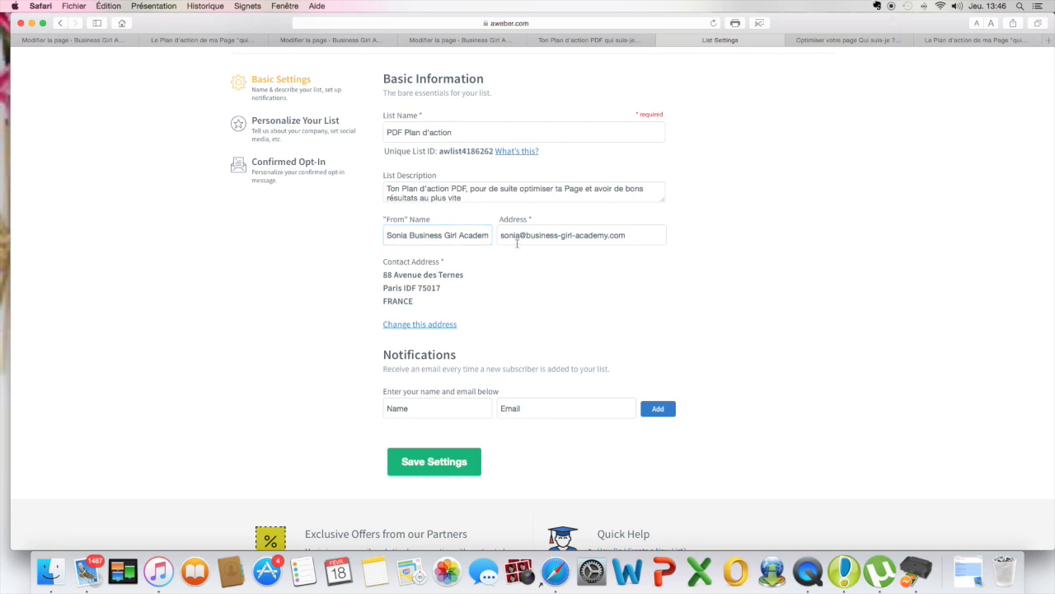
scroll(533, 279, down, 2)
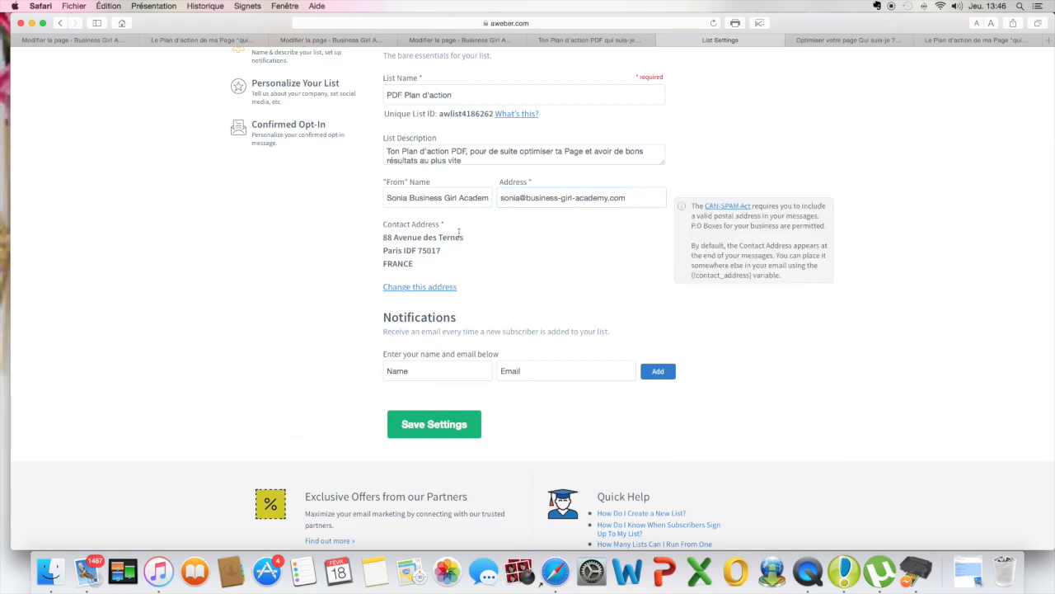
scroll(542, 330, up, 1)
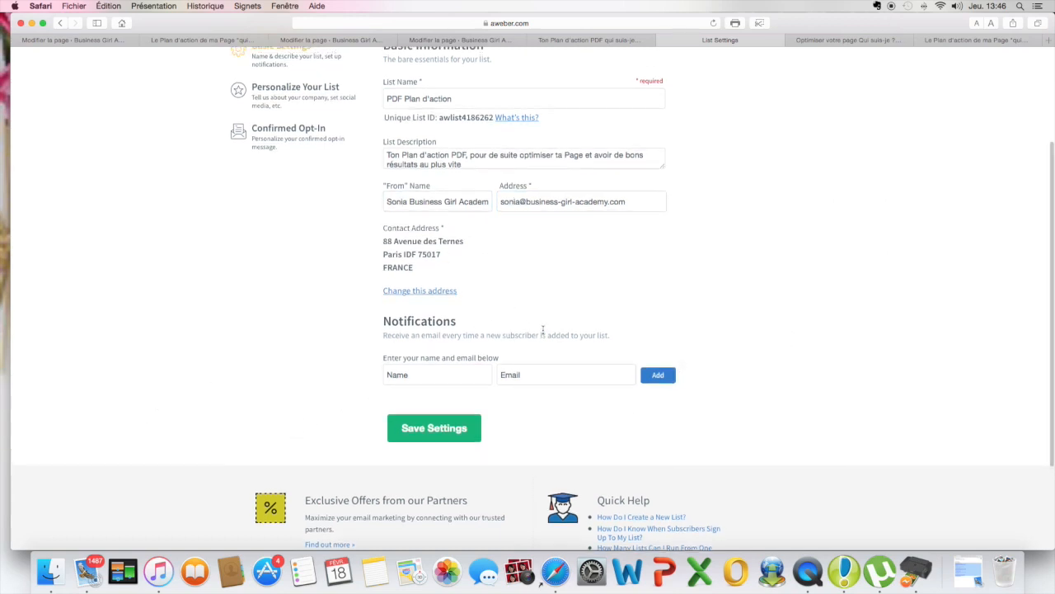
click(422, 291)
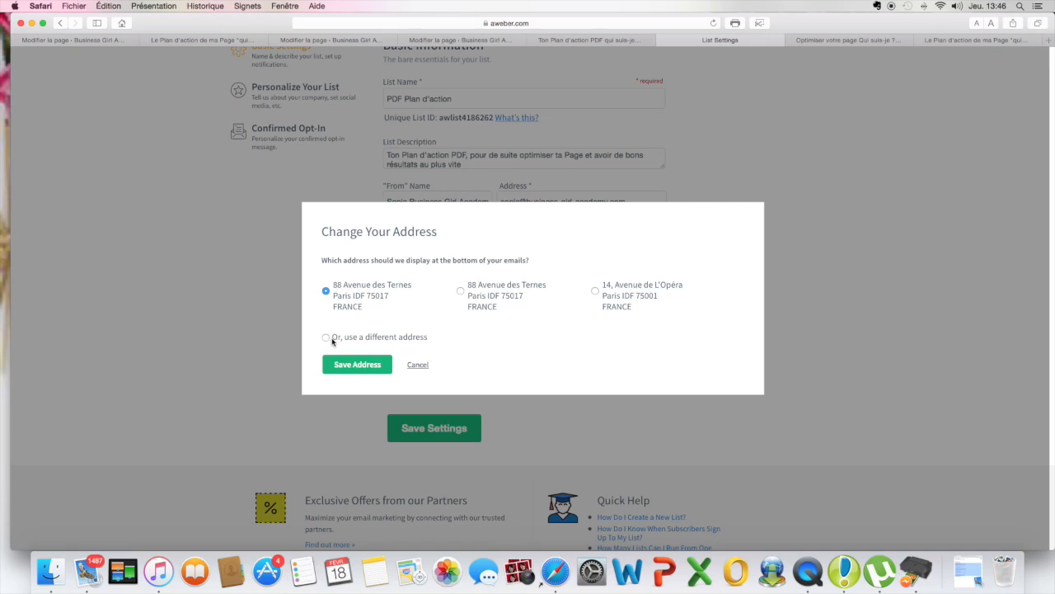
click(416, 365)
Review the list's personalization settings, covering company branding, social media sharing, broadcast archive and global text snippets
scroll(284, 247, up, 3)
scroll(295, 217, up, 1)
click(292, 231)
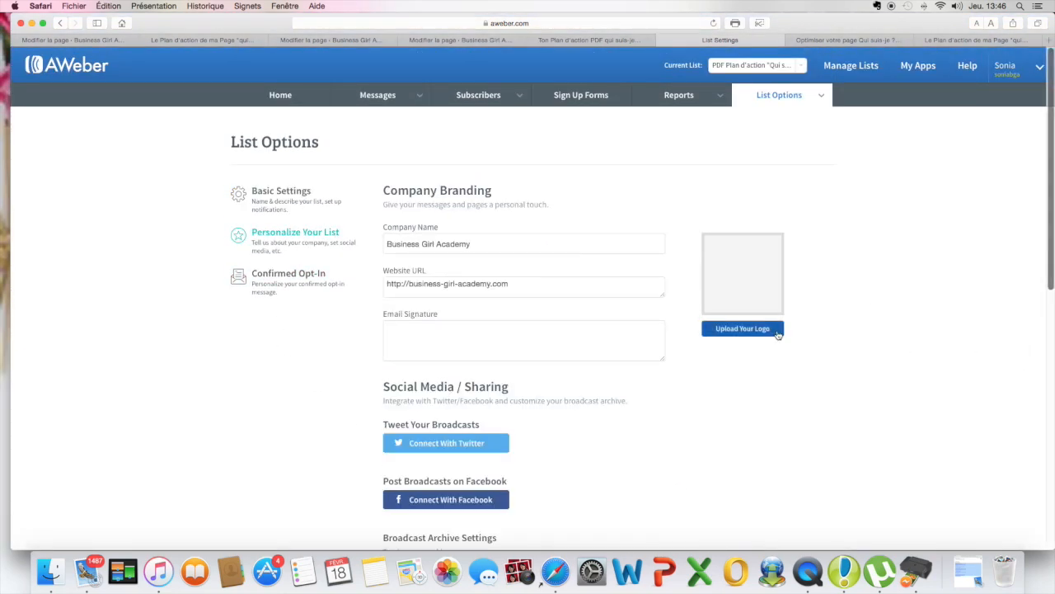
scroll(792, 327, down, 5)
scroll(792, 327, up, 5)
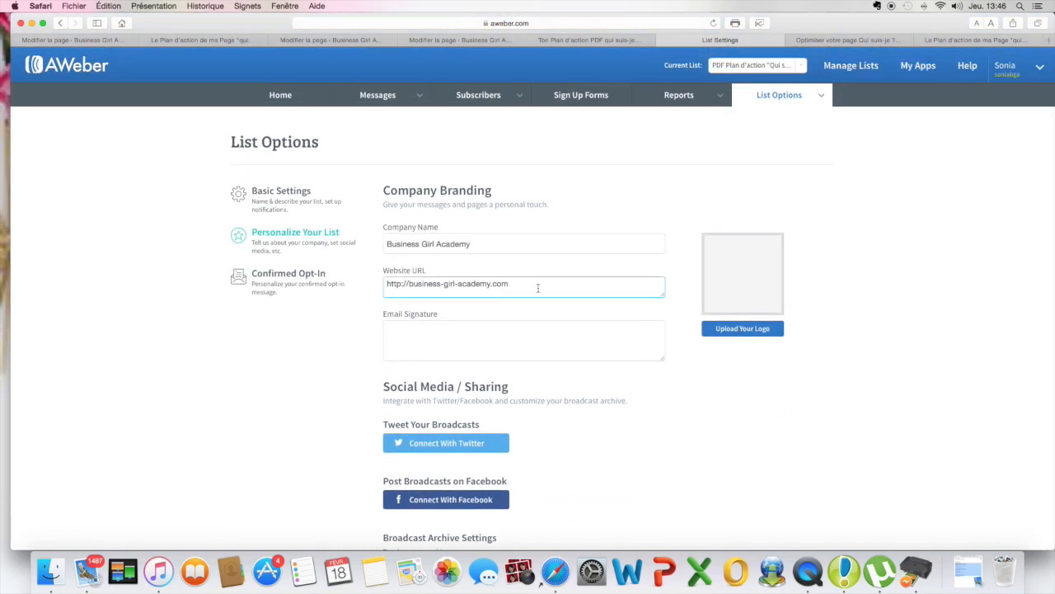
scroll(679, 354, down, 4)
scroll(679, 354, down, 3)
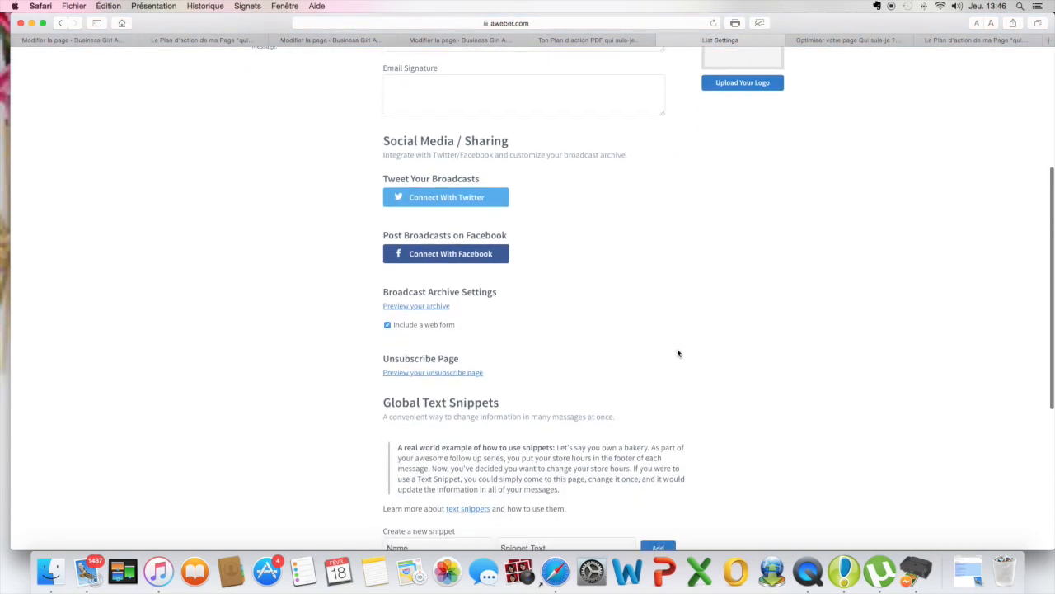
scroll(679, 266, down, 8)
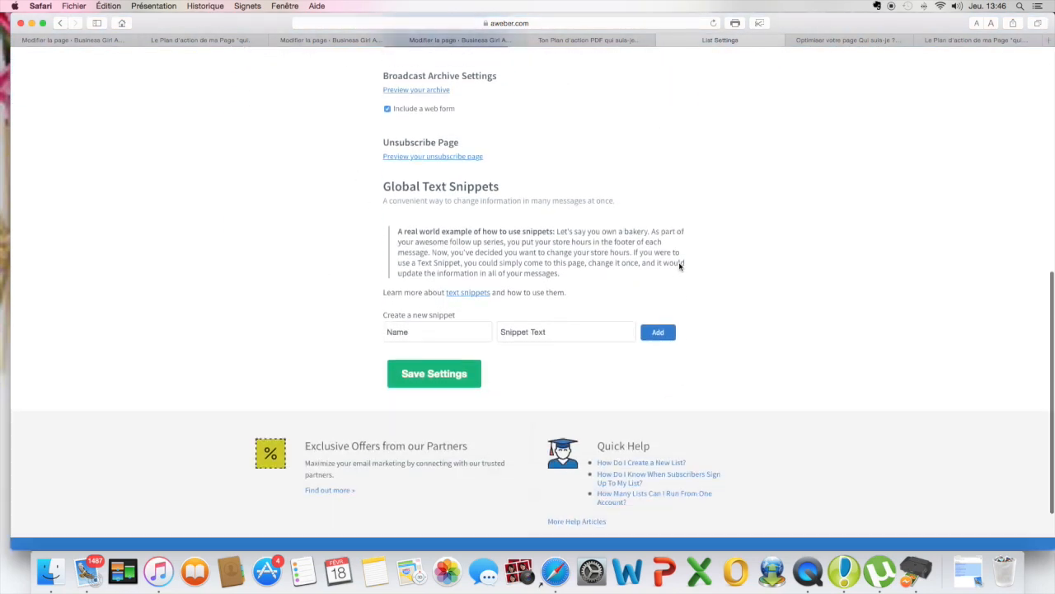
scroll(680, 266, up, 5)
scroll(679, 265, up, 8)
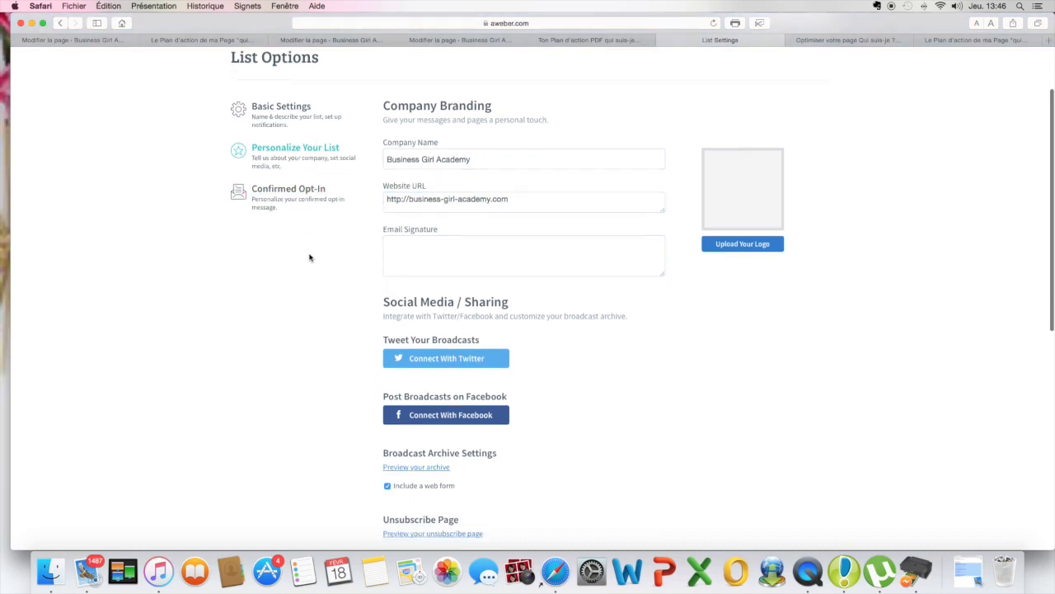
Open the list's confirmed opt-in settings and view the confirmation message's subject and body
scroll(306, 239, down, 2)
click(303, 188)
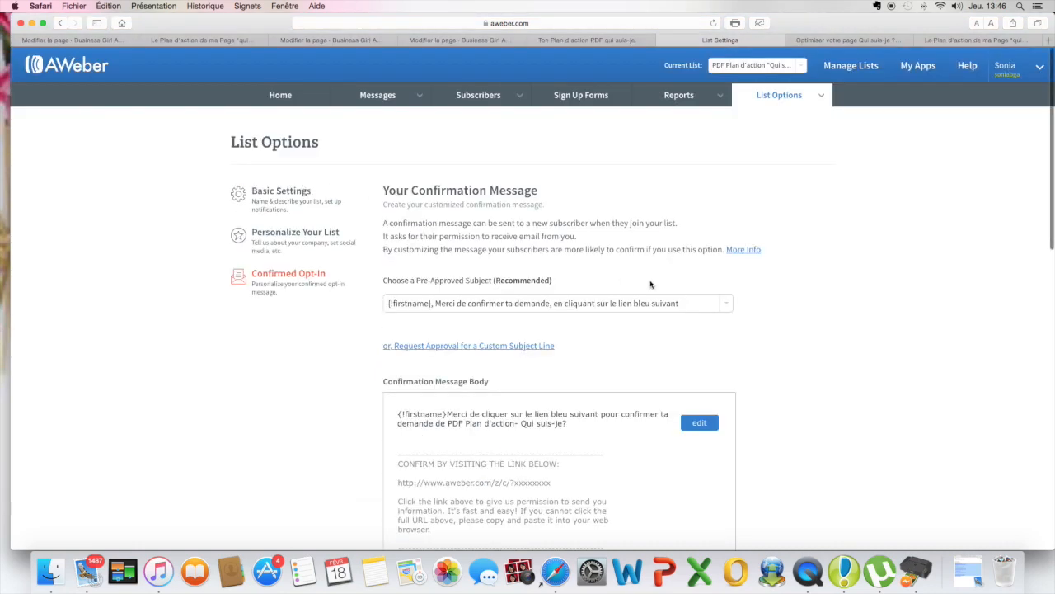
scroll(869, 368, down, 3)
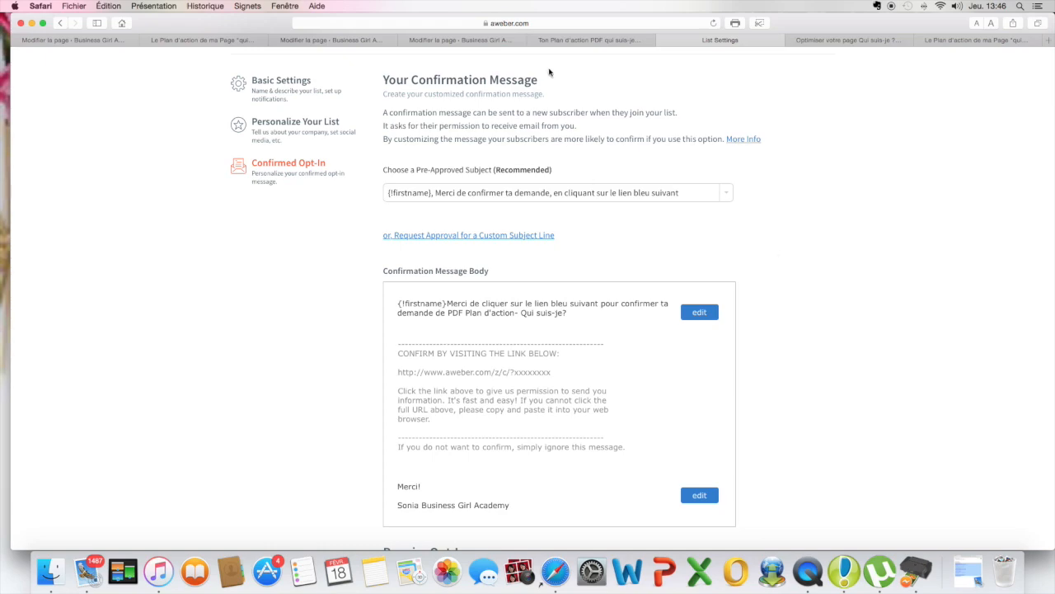
Revisit the published PDF download page, the editors of the download and confirmation pages, and the landing page's sign-up form
click(586, 41)
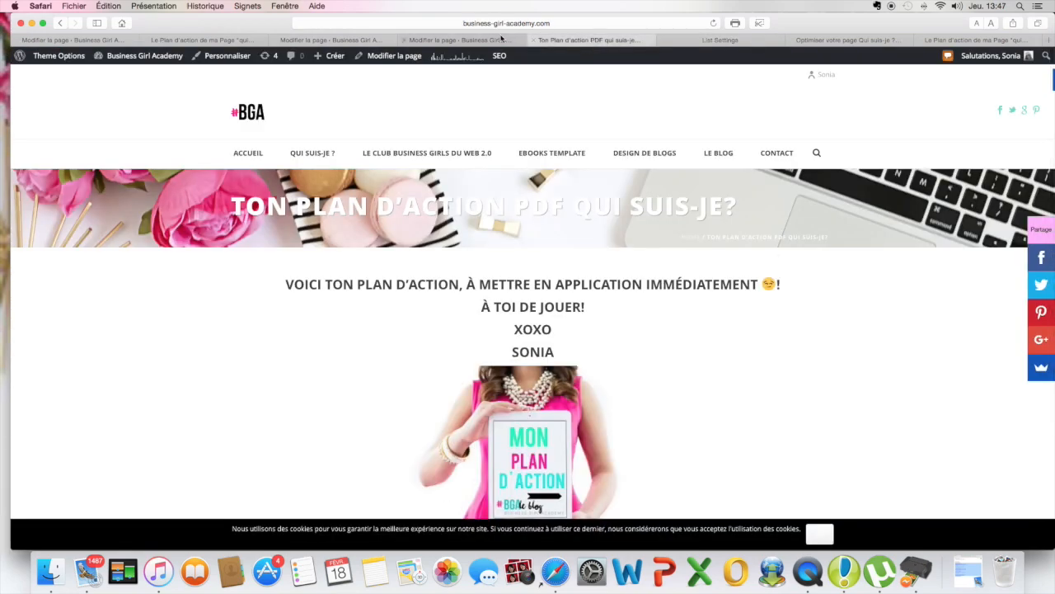
click(447, 38)
click(330, 40)
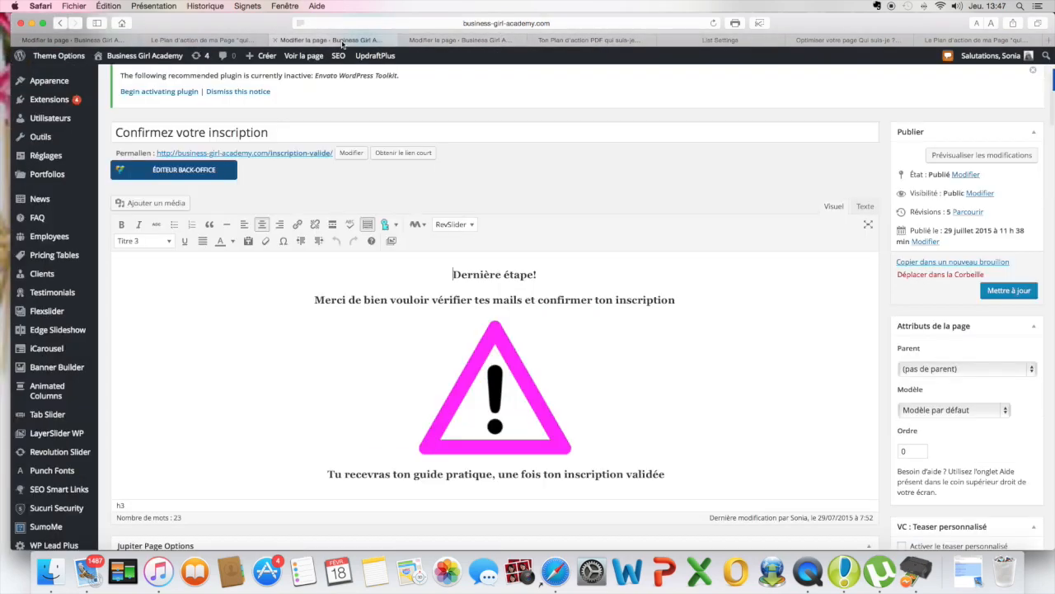
click(238, 41)
scroll(553, 318, down, 4)
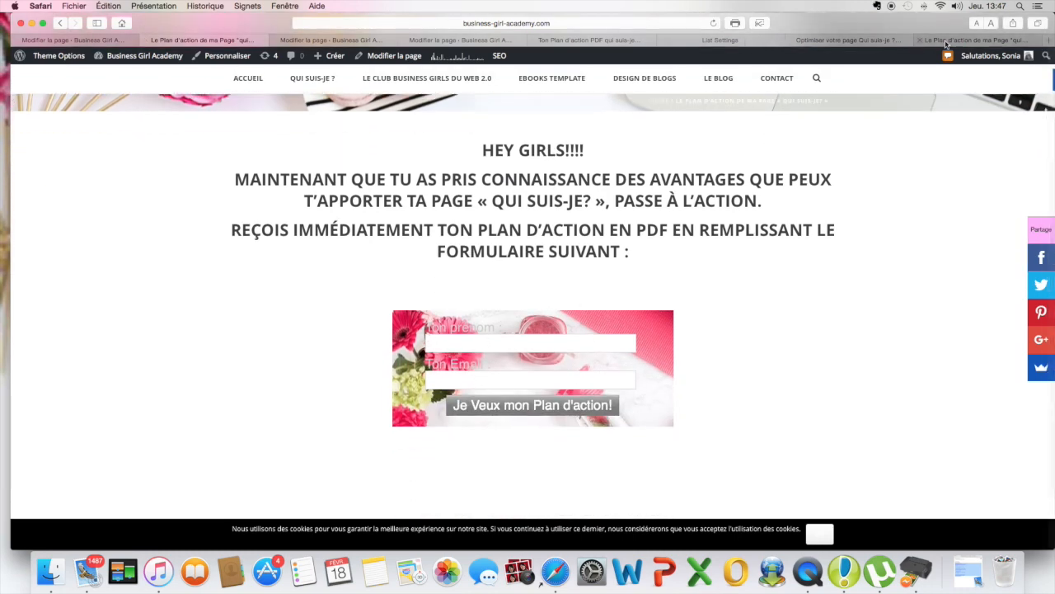
scroll(946, 43, up, 2)
Close the YouTube page and return to the confirmed opt-in settings in AWeber
click(849, 40)
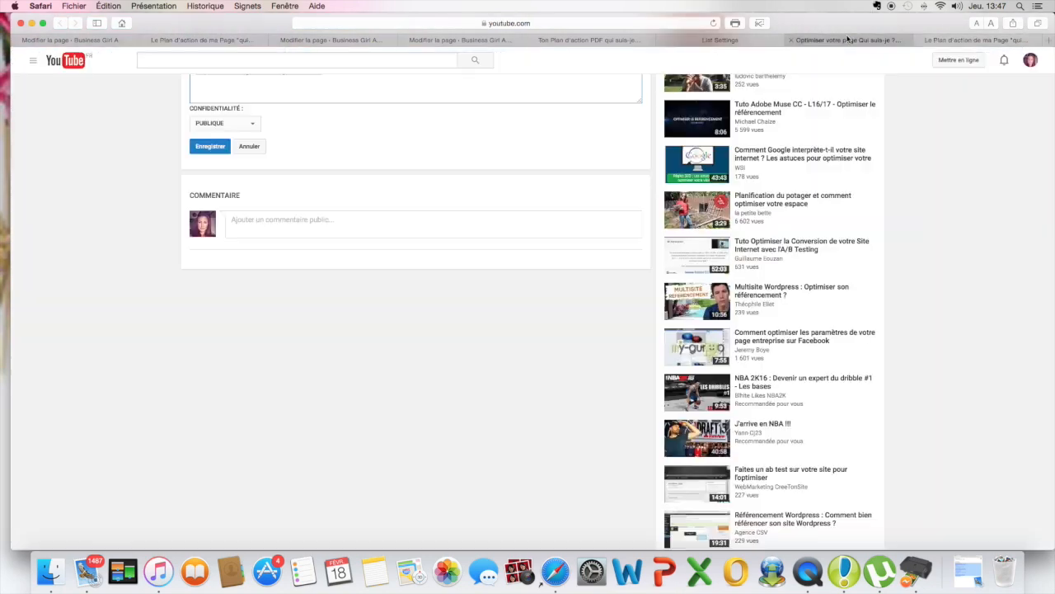
click(718, 41)
click(790, 39)
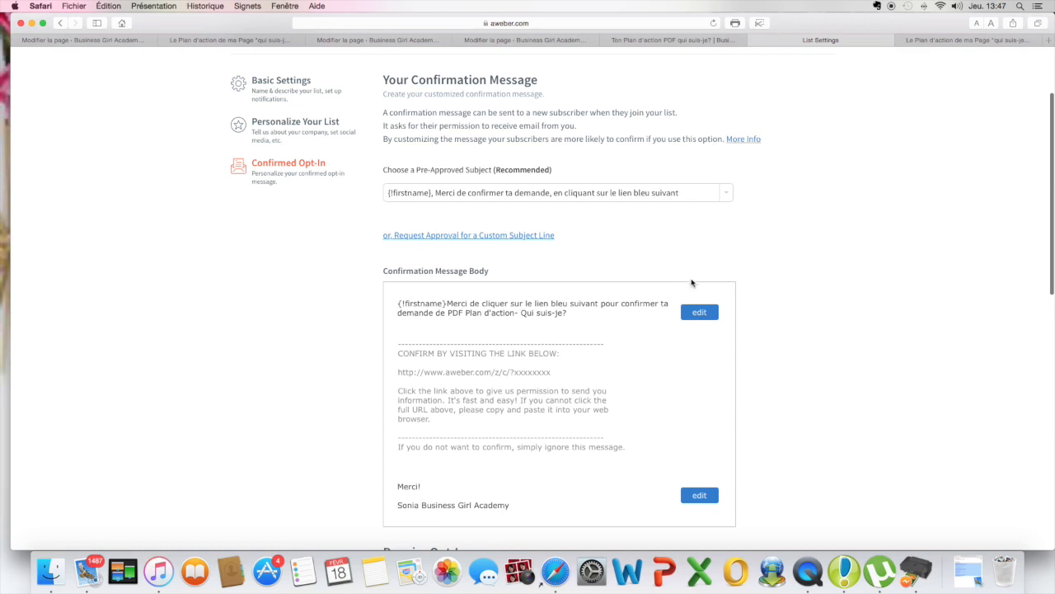
Review the pre-approved subject and the confirmation message body, and open the message's introductory text for editing
scroll(679, 281, down, 1)
scroll(678, 281, up, 5)
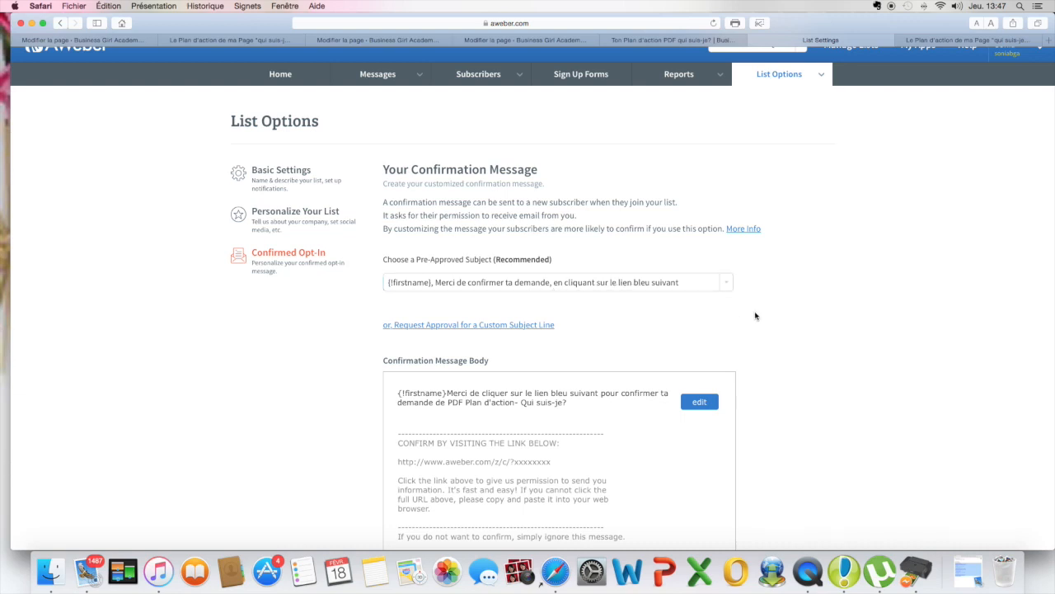
scroll(723, 322, down, 2)
scroll(723, 322, down, 1)
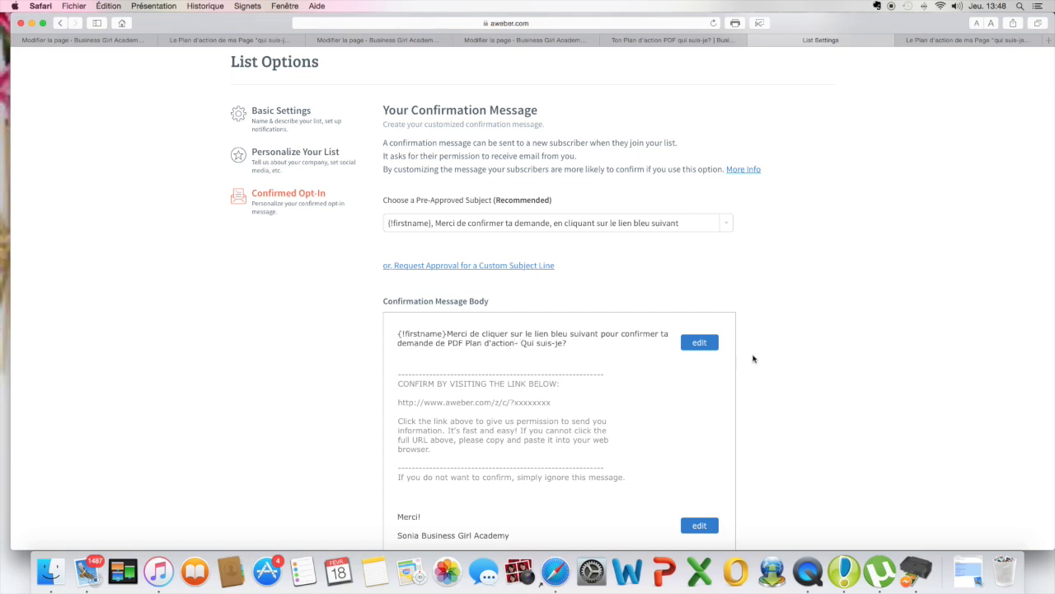
click(712, 347)
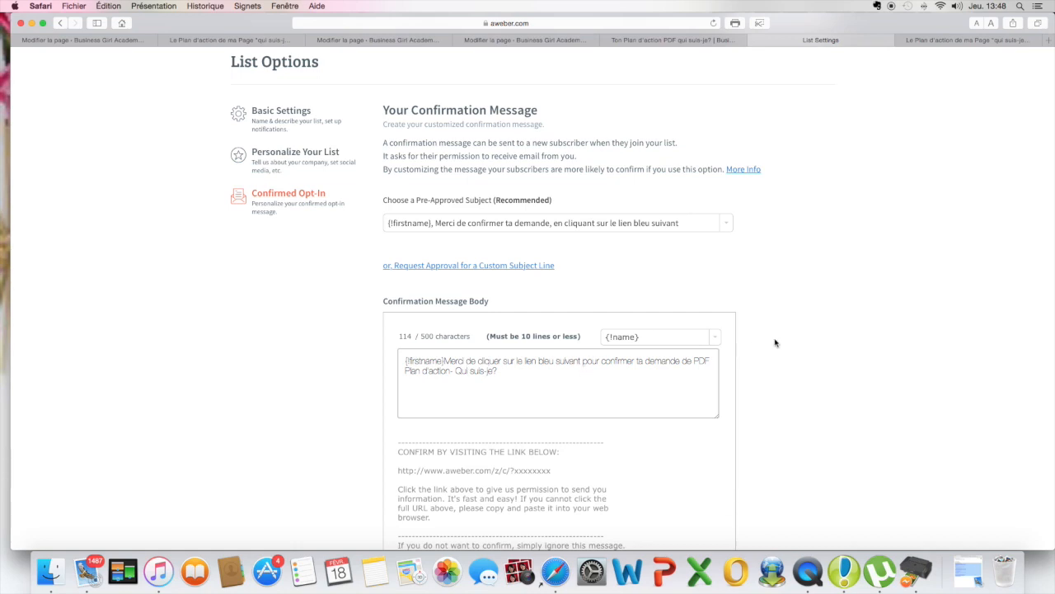
Review the opt-in requirements, cancel disabling confirmed opt-in for web forms, and examine the confirmation success page URL
scroll(762, 368, down, 5)
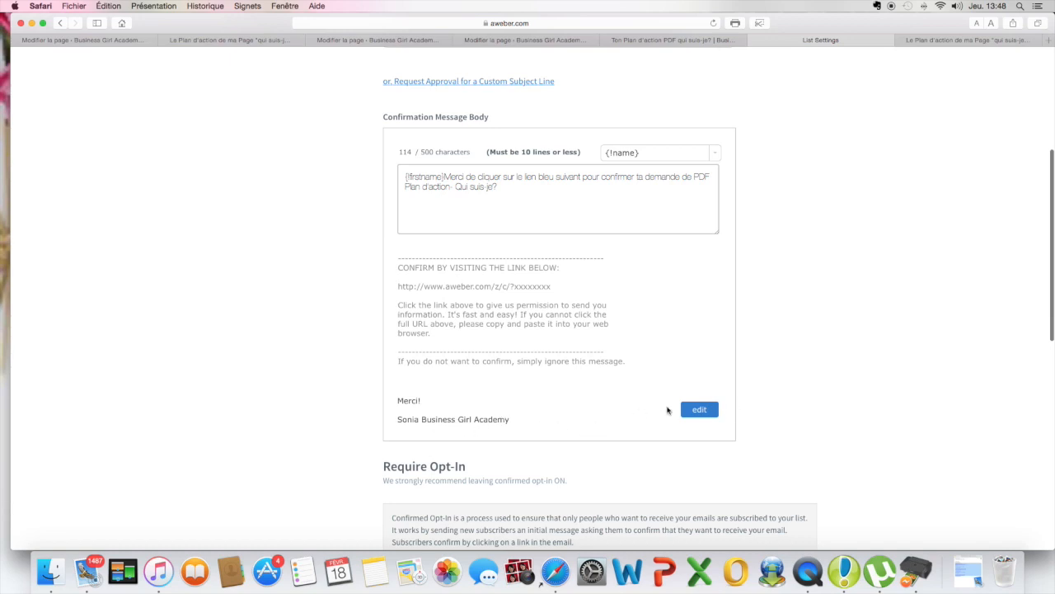
scroll(668, 387, down, 10)
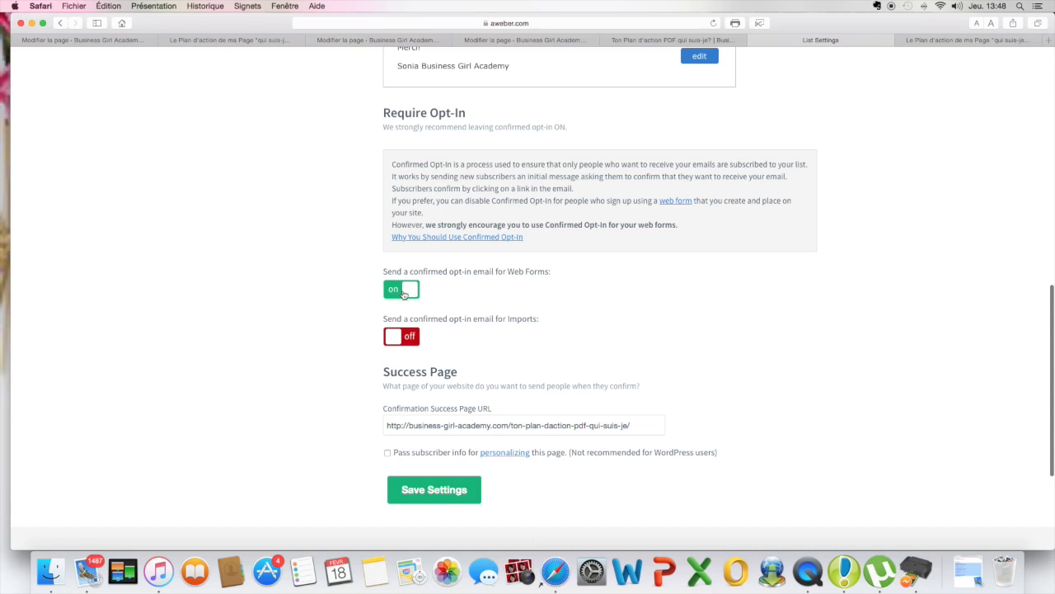
click(412, 292)
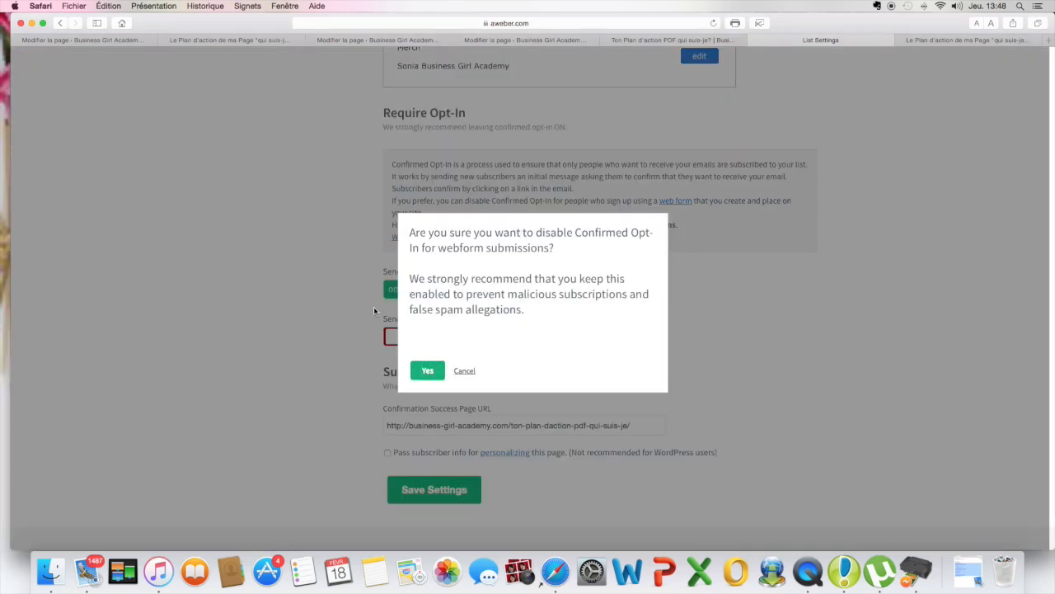
click(464, 371)
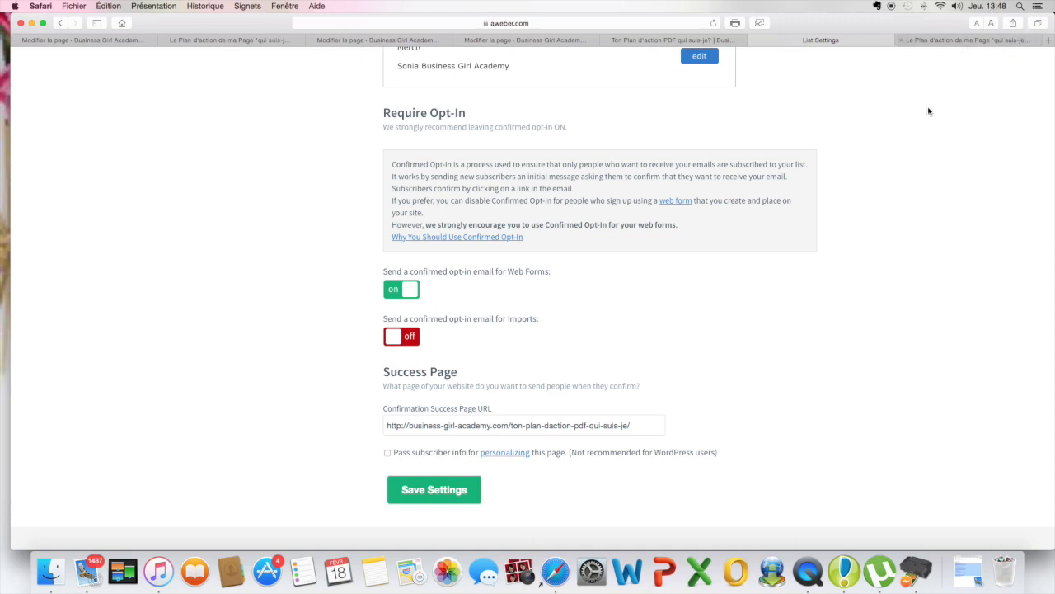
scroll(522, 374, down, 1)
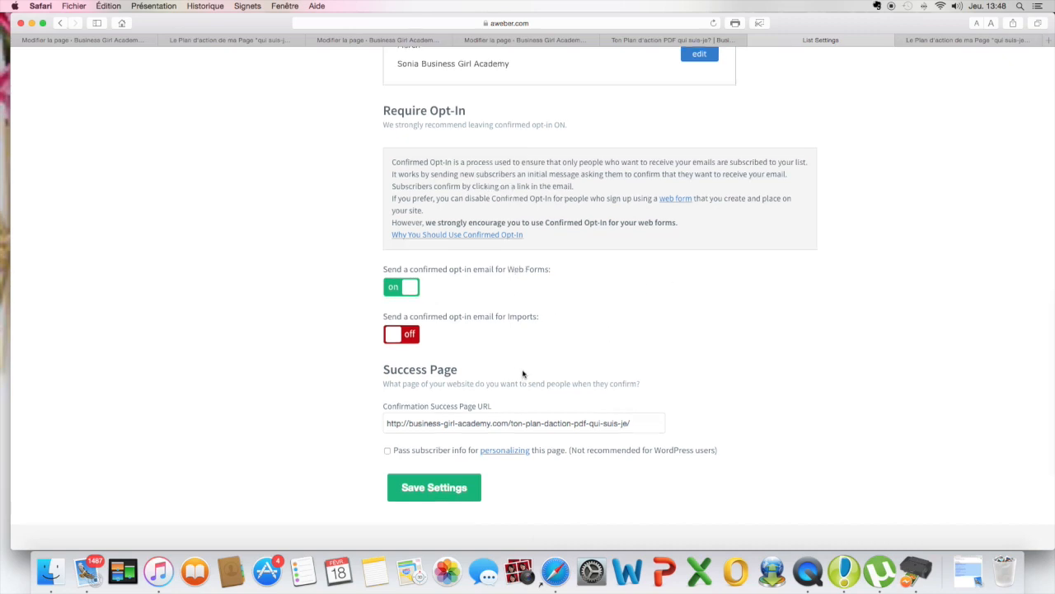
scroll(523, 374, down, 1)
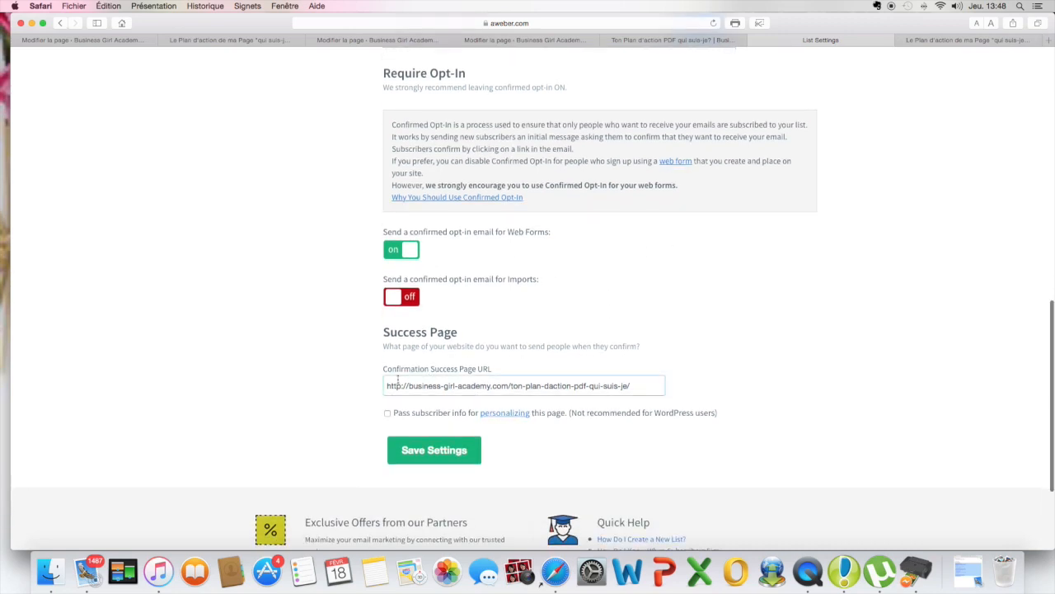
Compare the confirmation success page URL with the published PDF download page, and return to the list settings
click(583, 385)
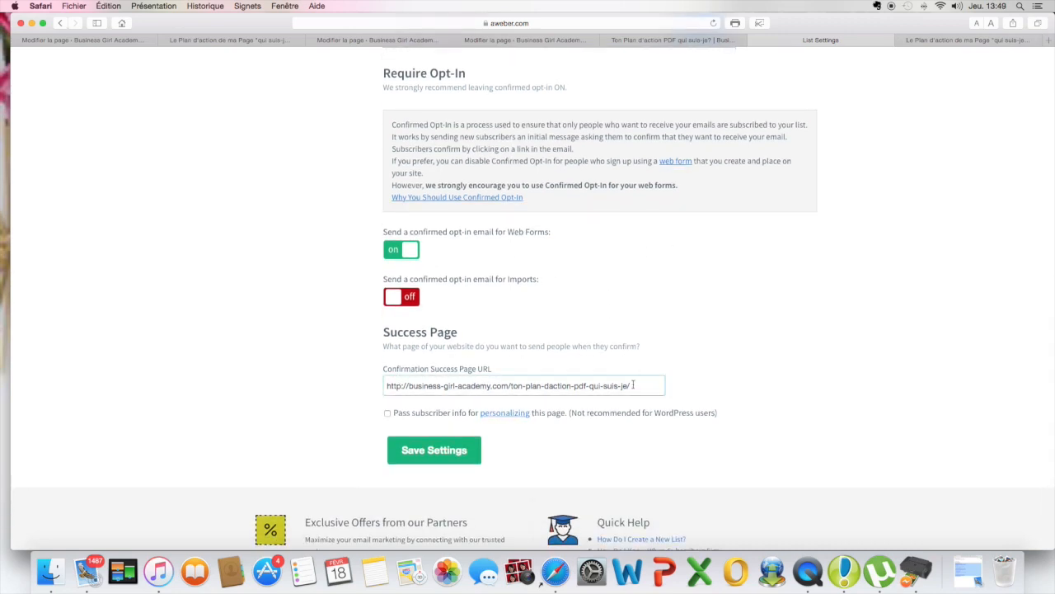
click(652, 43)
scroll(374, 293, down, 2)
scroll(367, 273, down, 2)
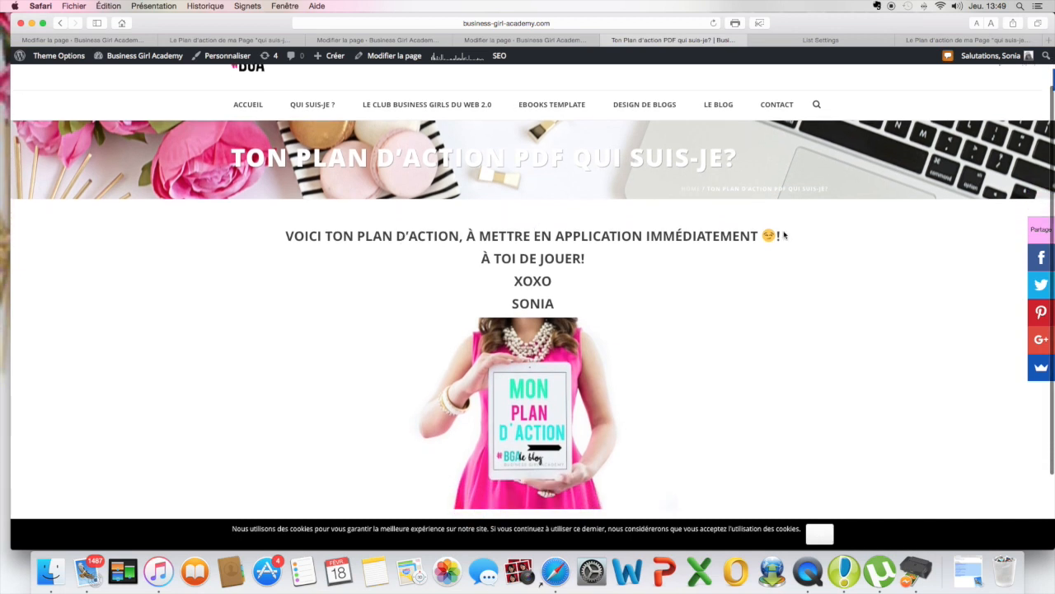
scroll(647, 370, down, 3)
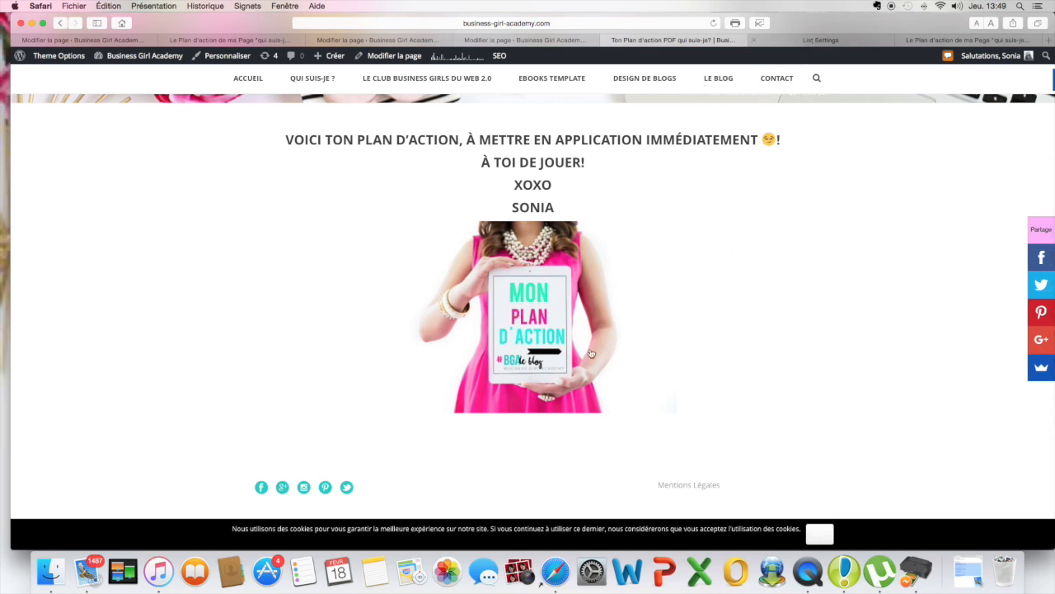
click(814, 42)
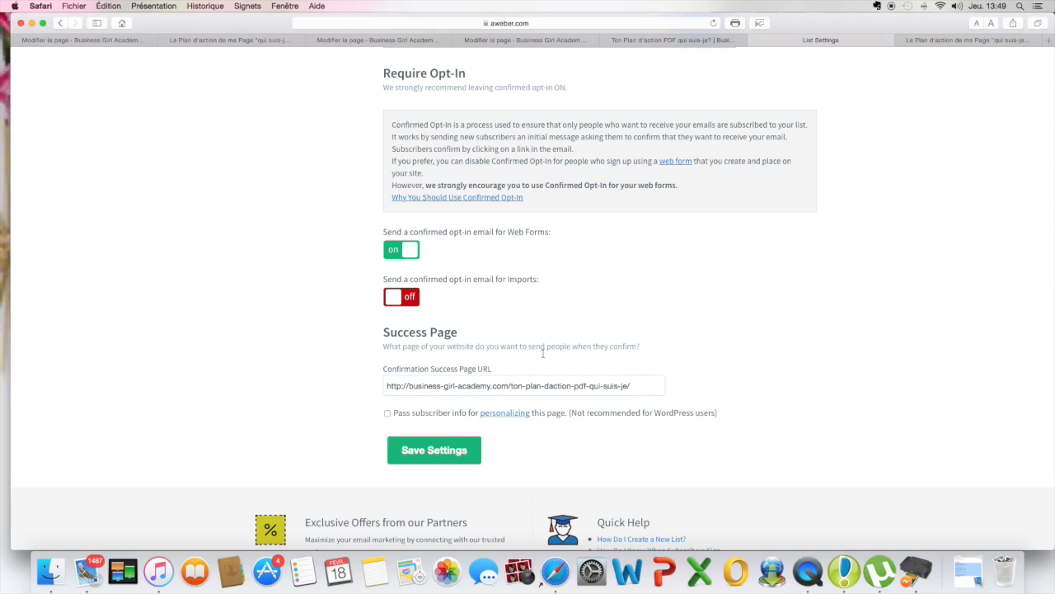
Review the confirmed opt-in settings from the confirmation message down to the success page section
scroll(460, 438, up, 10)
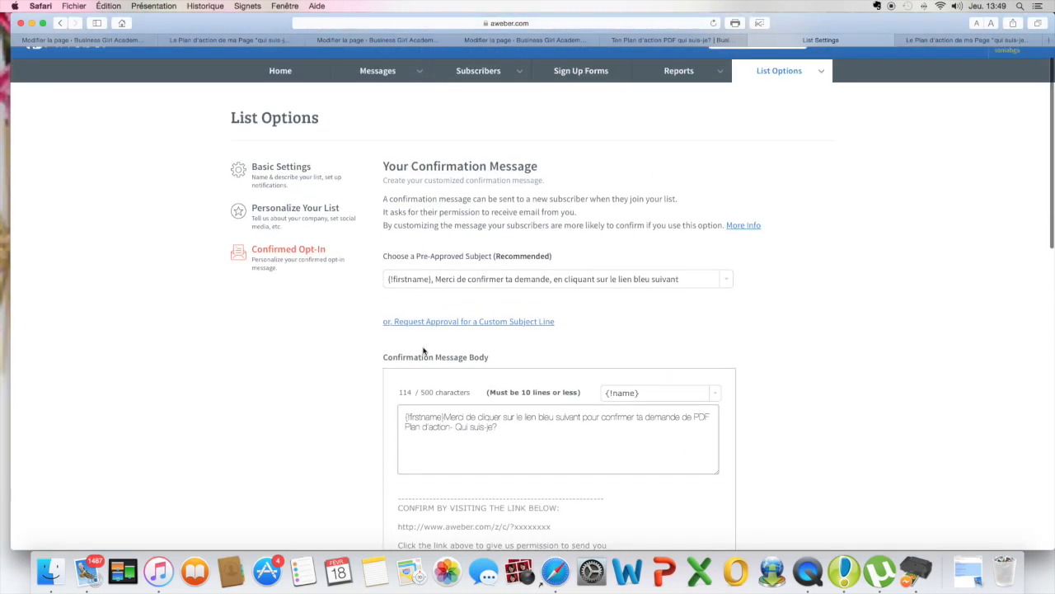
scroll(460, 324, down, 10)
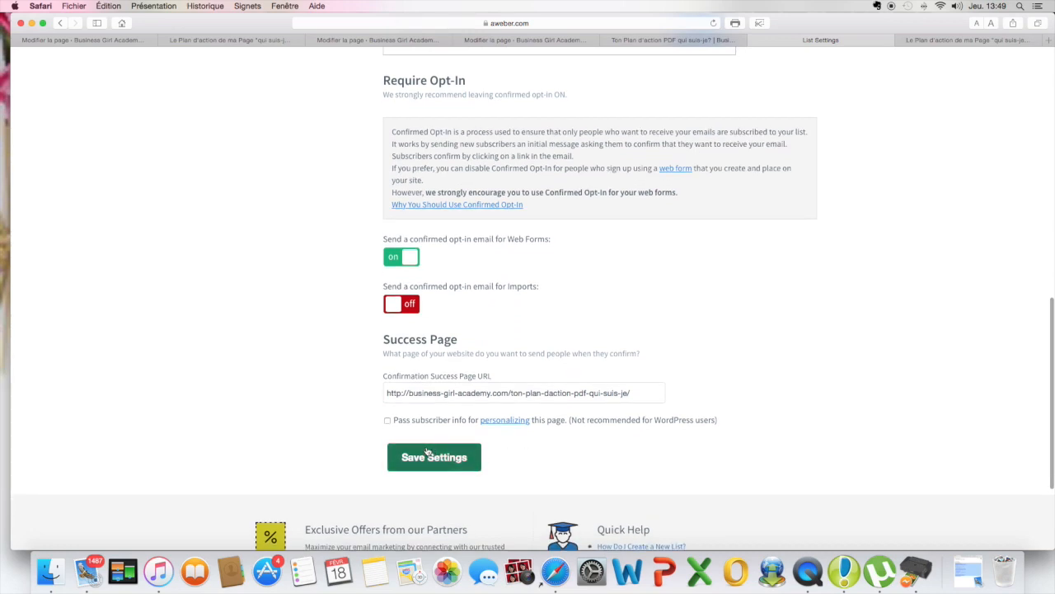
scroll(427, 452, down, 3)
scroll(495, 421, up, 3)
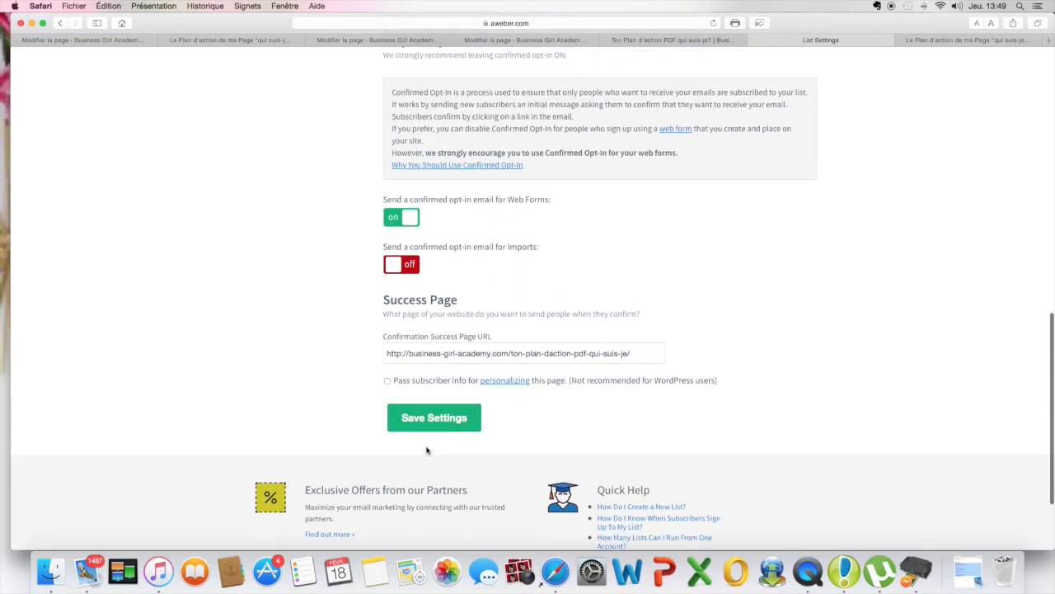
scroll(530, 407, up, 15)
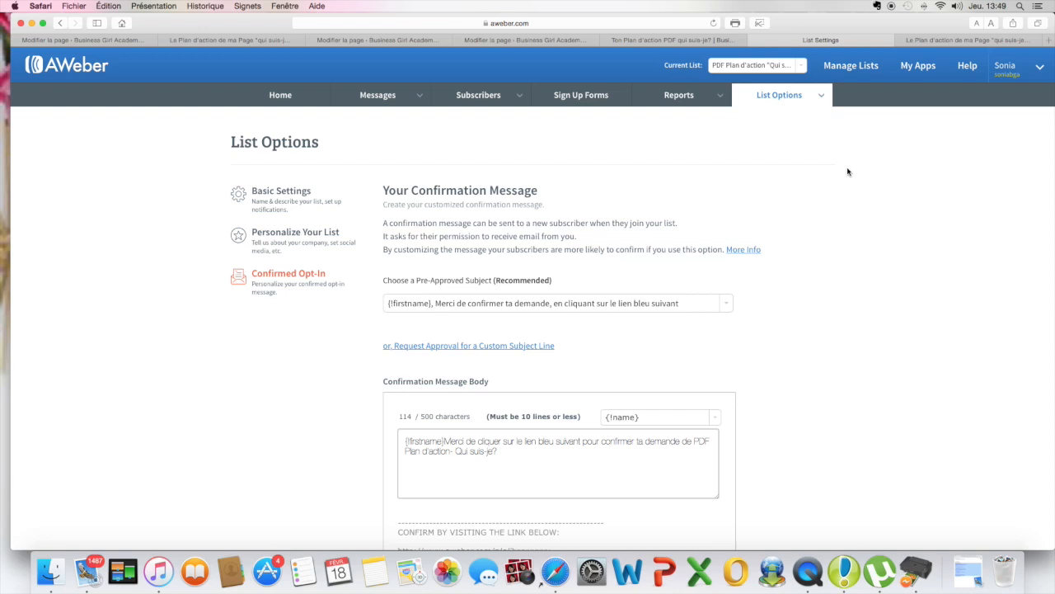
Open the sign-up form "PDF2 Plan d'action Qui suis je ?" in the form designer and bring its layout into view
click(583, 97)
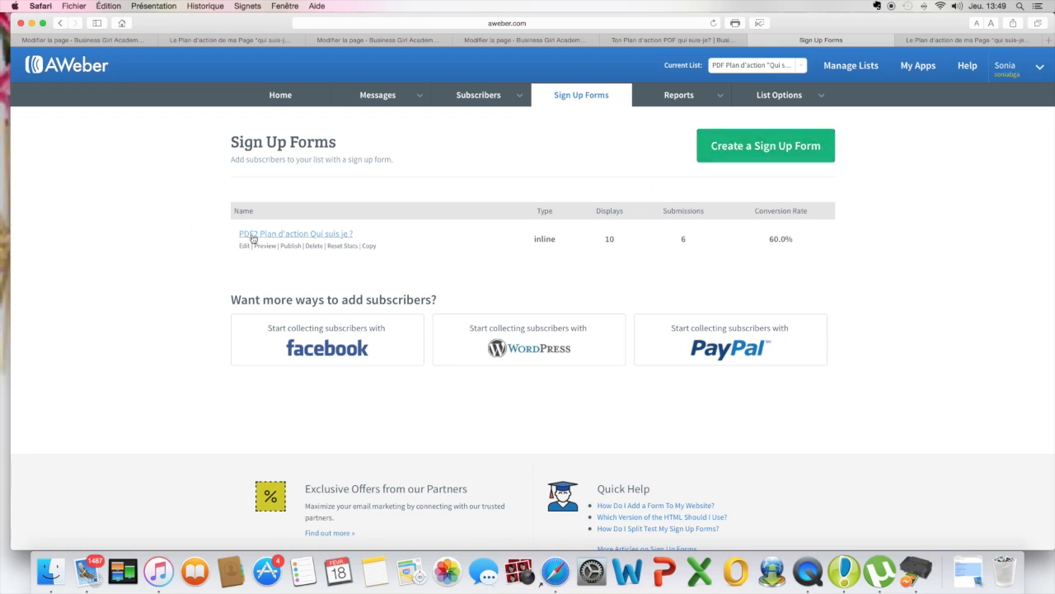
click(305, 235)
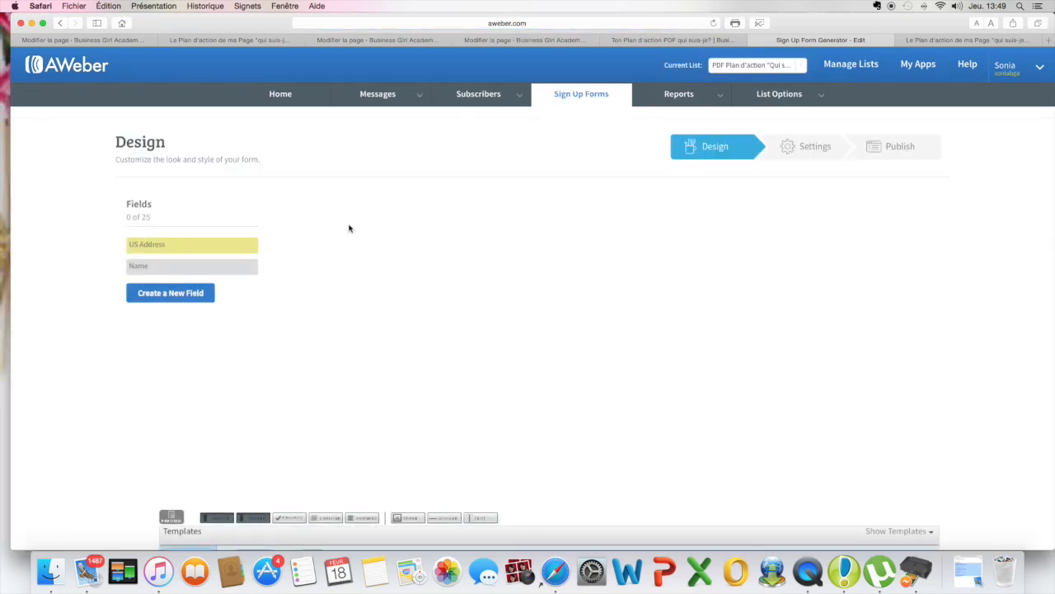
scroll(349, 229, down, 3)
scroll(349, 228, down, 4)
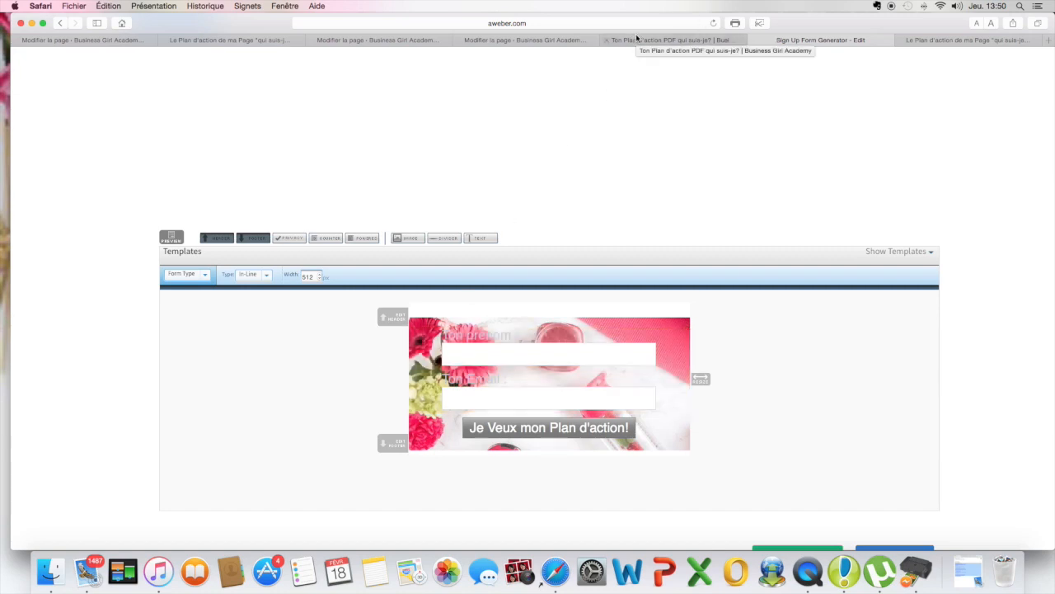
scroll(483, 242, down, 2)
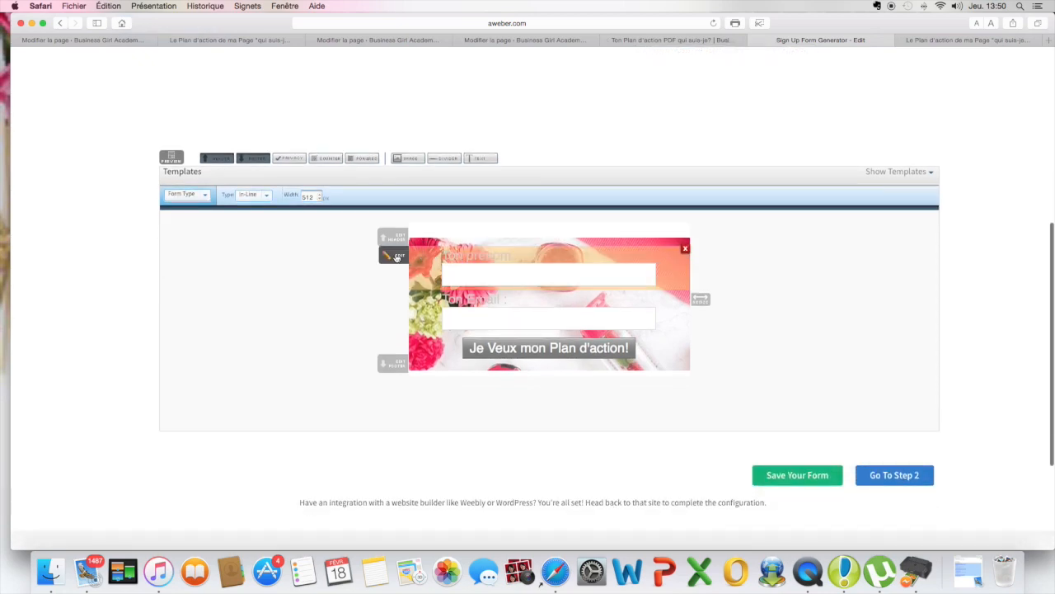
Inspect the full name label in the form's name field settings and close them without saving
click(397, 257)
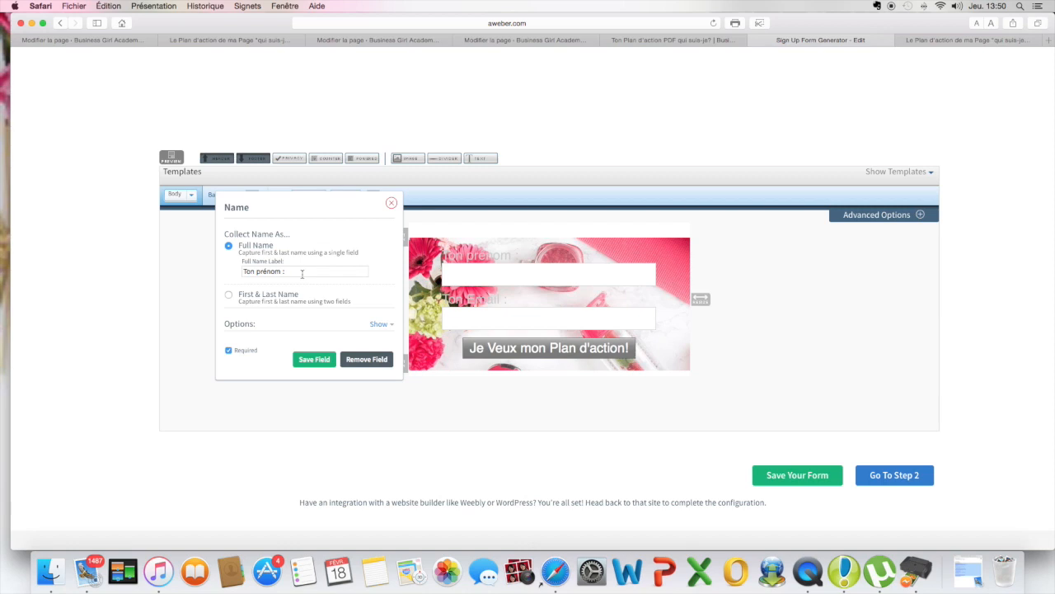
drag(285, 271, 228, 270)
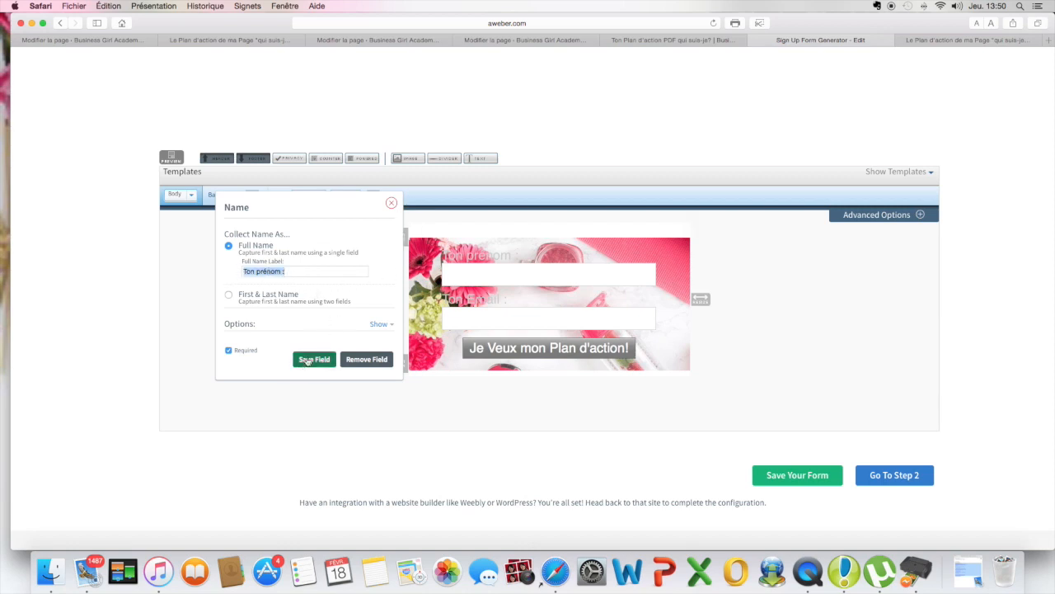
click(393, 205)
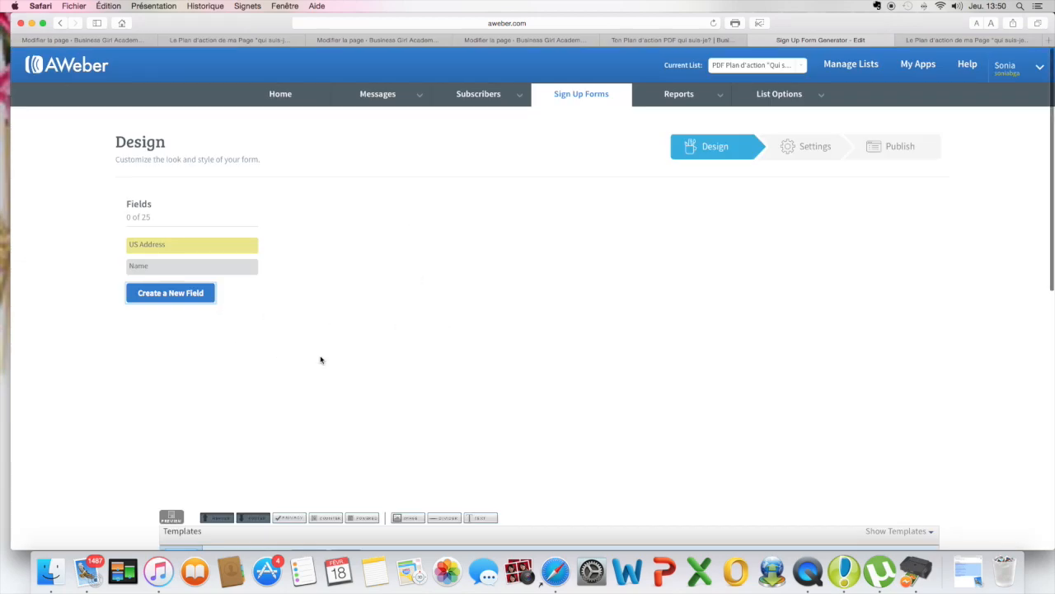
Show the advanced options for the sign-up form's body, including its background image settings
scroll(341, 344, down, 5)
scroll(406, 328, down, 1)
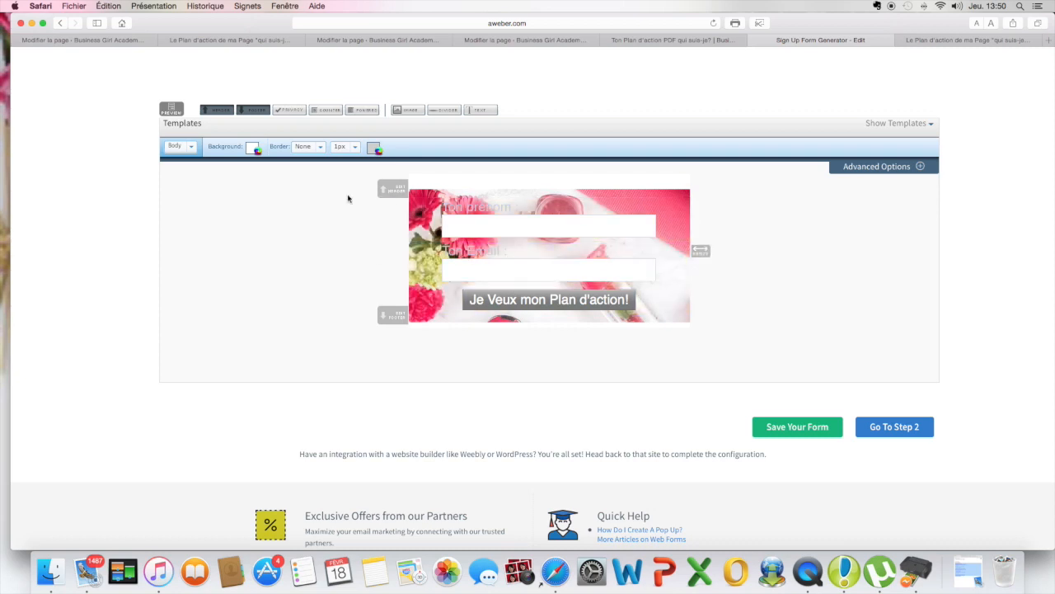
click(191, 149)
click(181, 174)
click(253, 147)
click(887, 169)
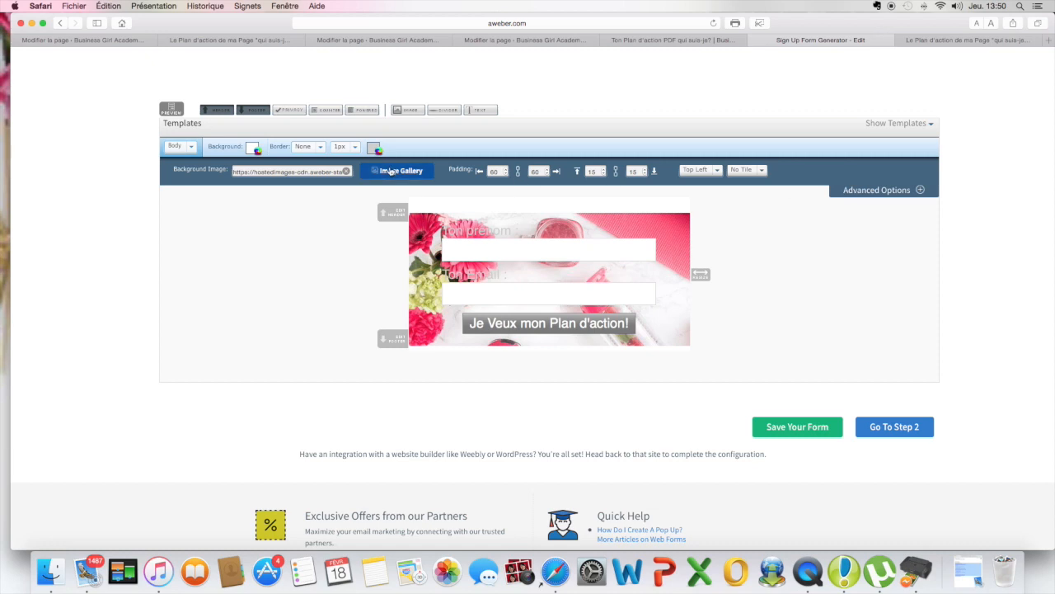
Browse the uploaded background images and the image upload file chooser, and close both without choosing an image
click(408, 171)
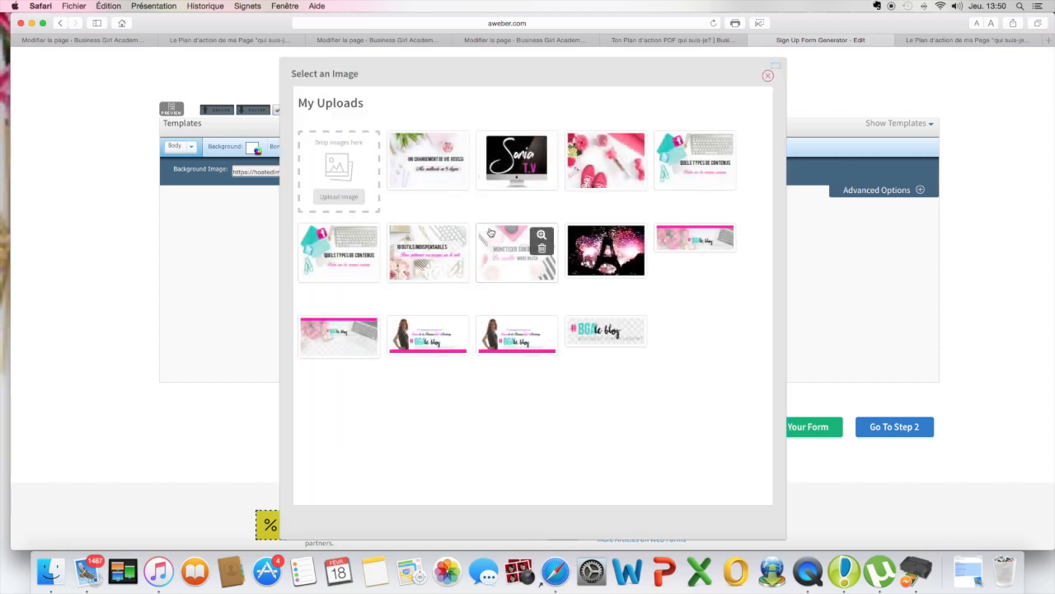
click(340, 199)
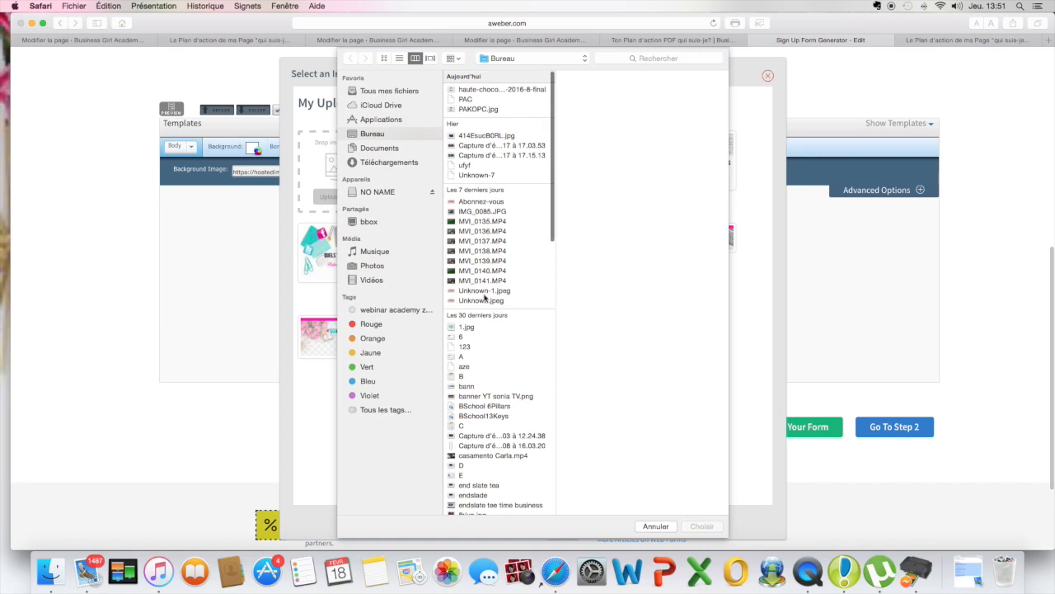
click(656, 526)
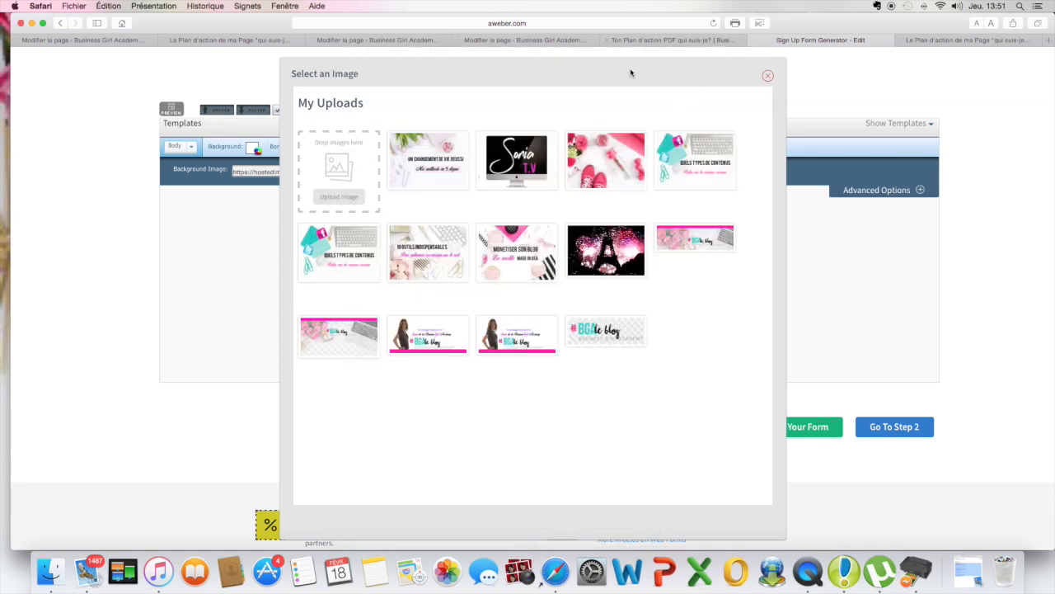
click(767, 76)
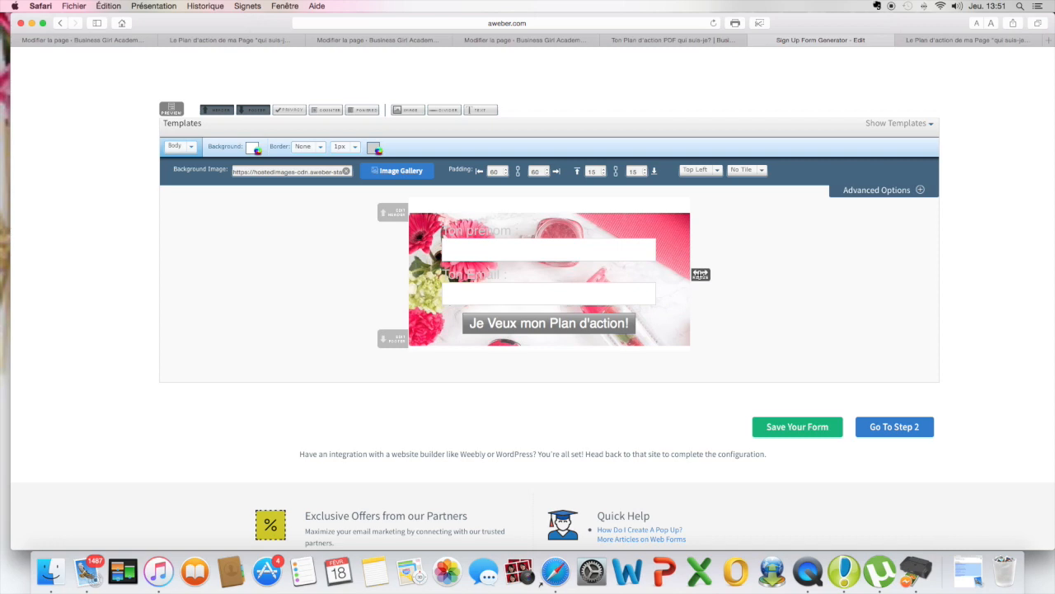
Make the sign-up form slightly narrower and check its overall design
drag(699, 273, 669, 282)
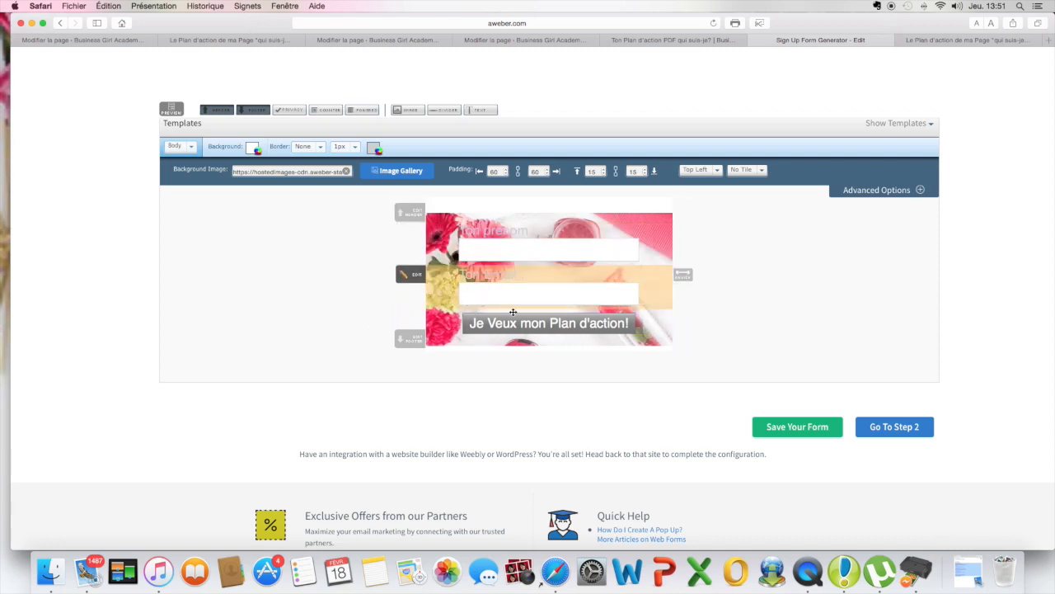
scroll(931, 271, down, 1)
scroll(931, 271, up, 5)
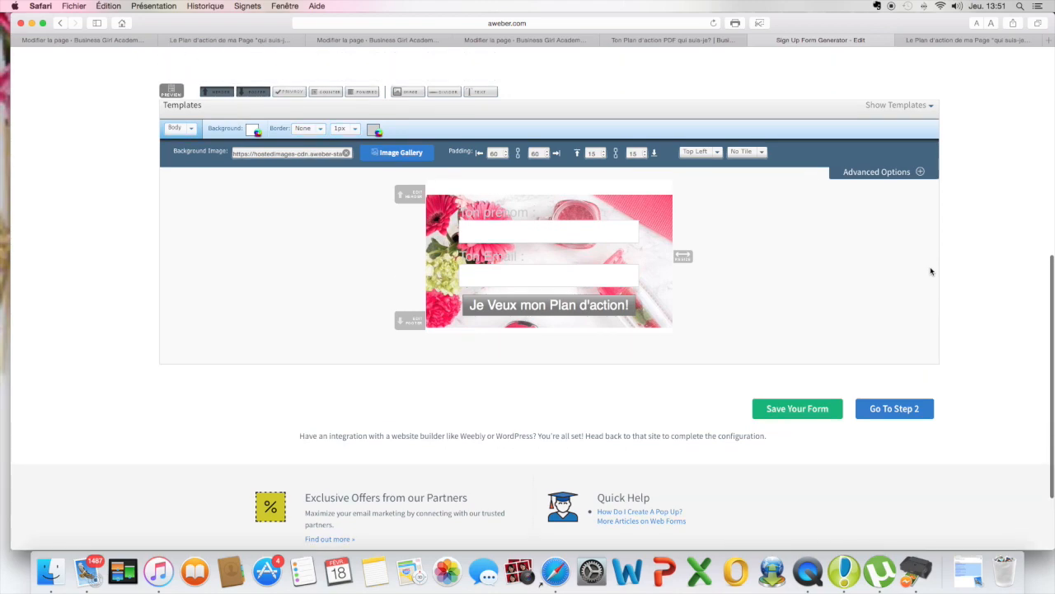
scroll(931, 271, down, 4)
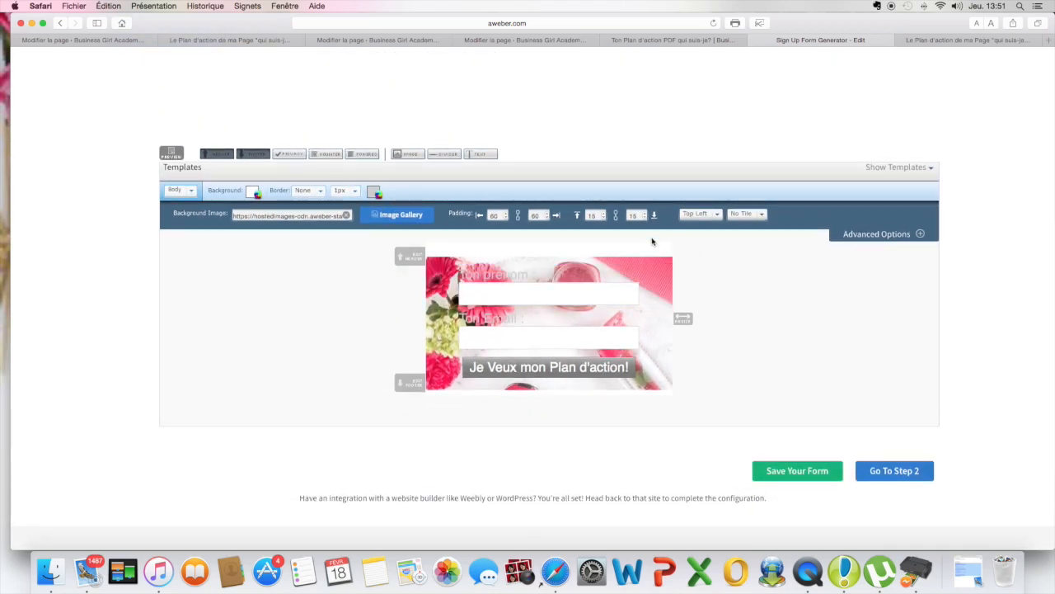
scroll(718, 156, up, 5)
scroll(718, 156, down, 3)
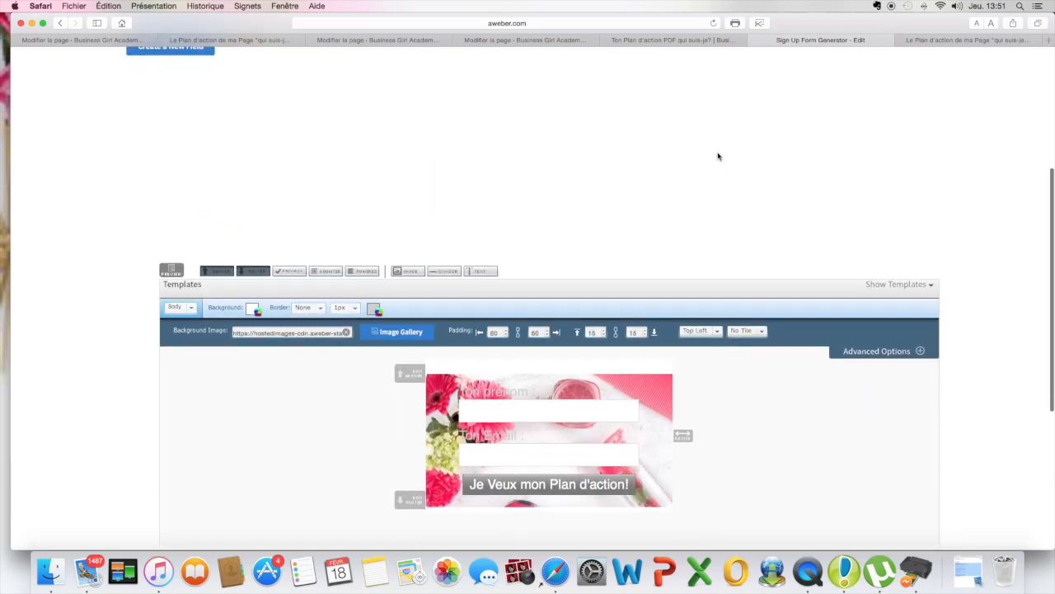
scroll(718, 157, down, 4)
scroll(718, 157, up, 5)
scroll(718, 157, down, 1)
scroll(718, 157, down, 2)
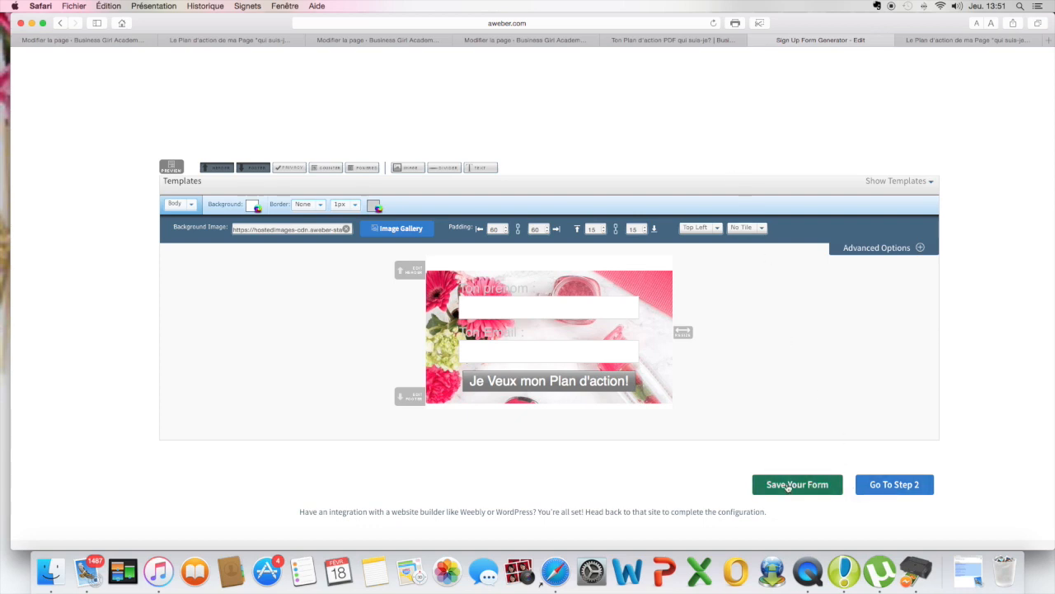
scroll(787, 487, up, 3)
scroll(787, 486, down, 4)
Continue to the form's settings and examine the form name, the thank you page types and the custom page URL
click(882, 474)
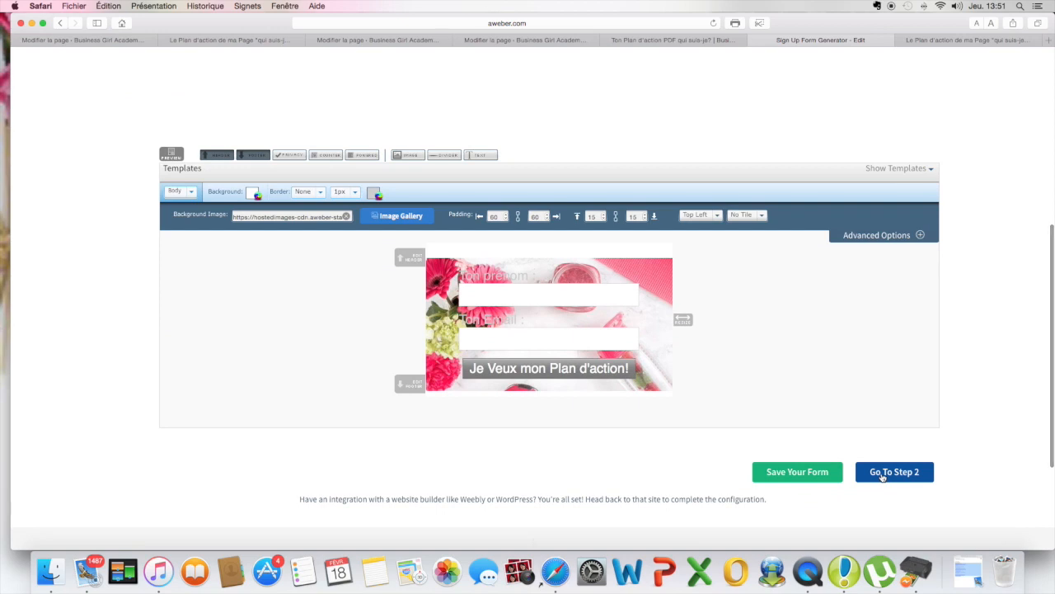
scroll(447, 288, down, 1)
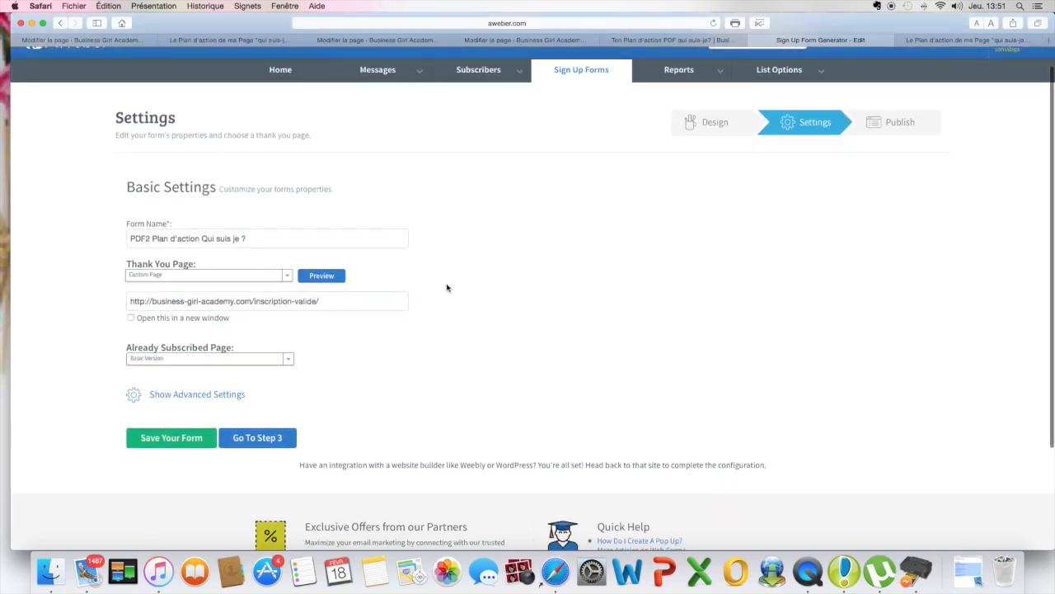
click(150, 237)
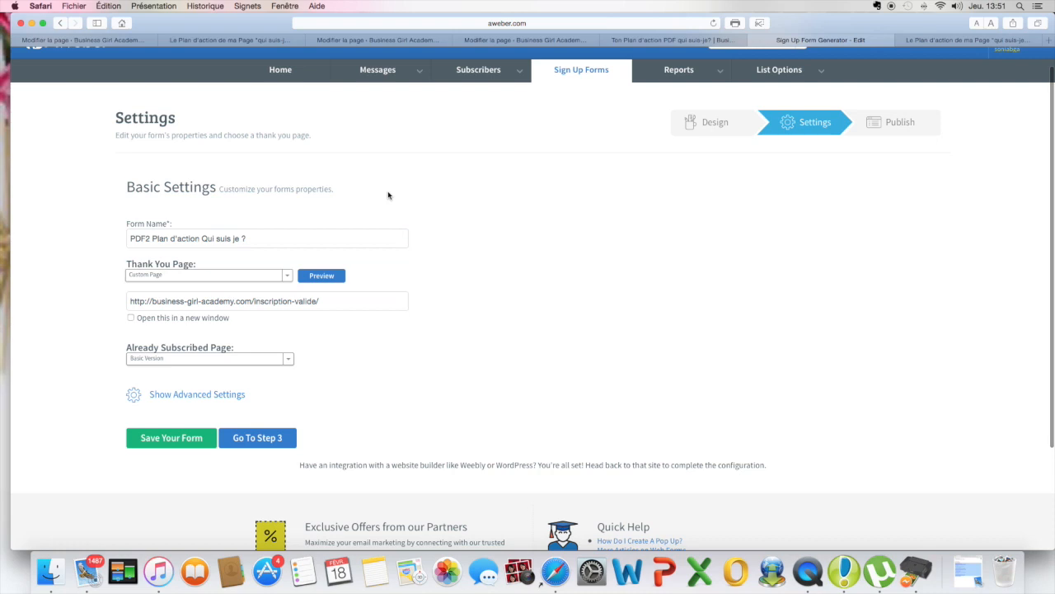
click(287, 276)
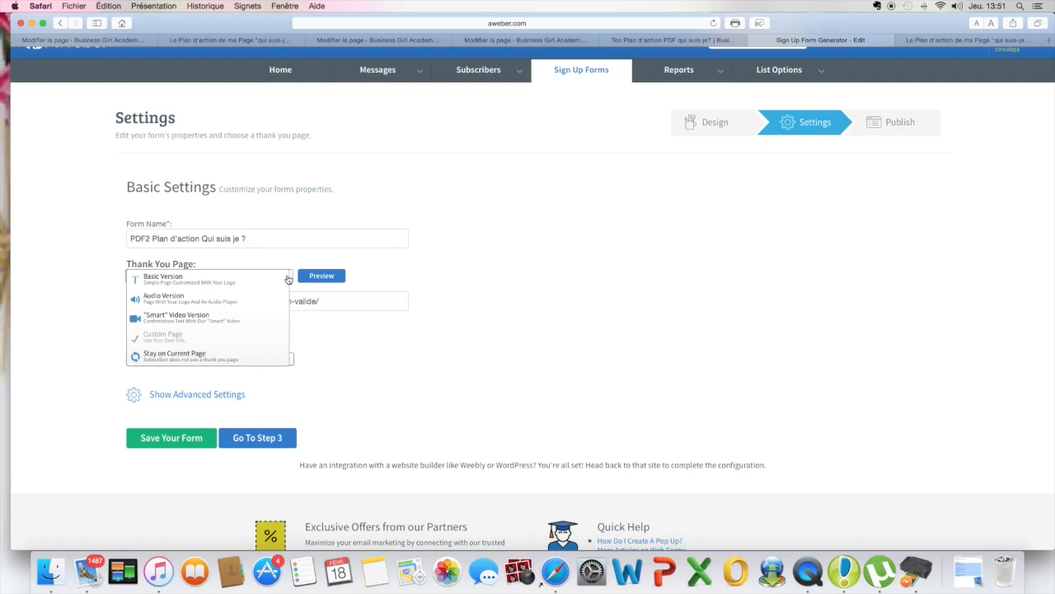
click(329, 301)
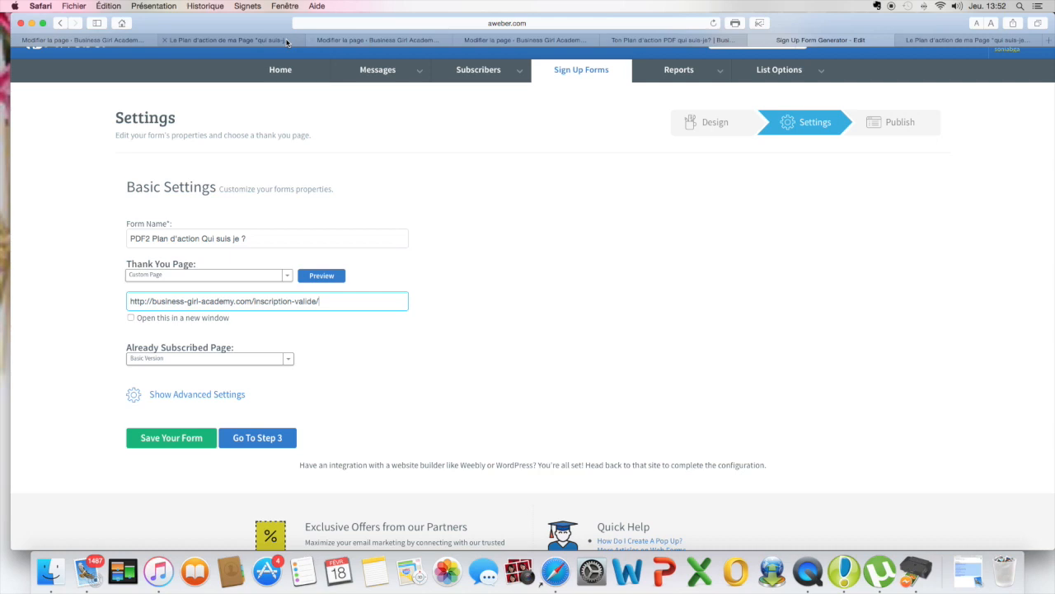
Check the "Confirmez votre inscription" page's permalink and content in its WordPress editor, and return to the AWeber form settings
click(235, 40)
click(368, 40)
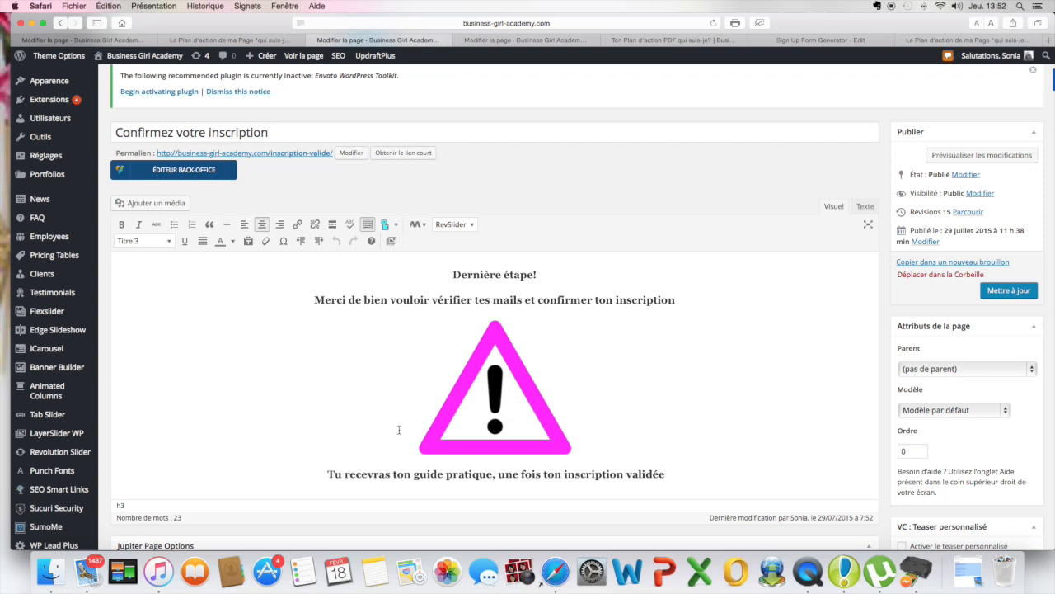
scroll(399, 429, down, 2)
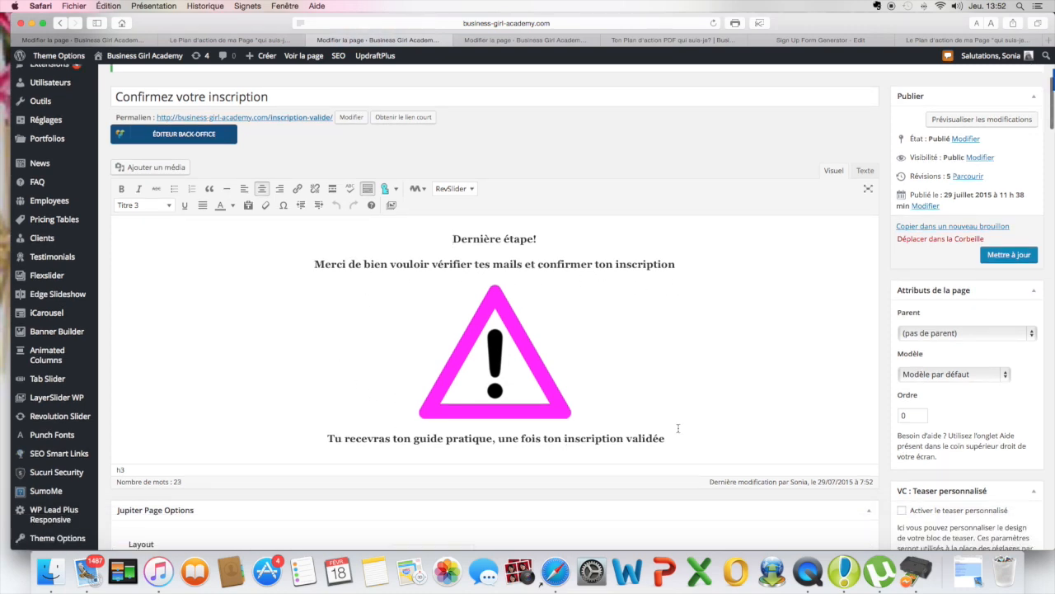
scroll(677, 427, up, 5)
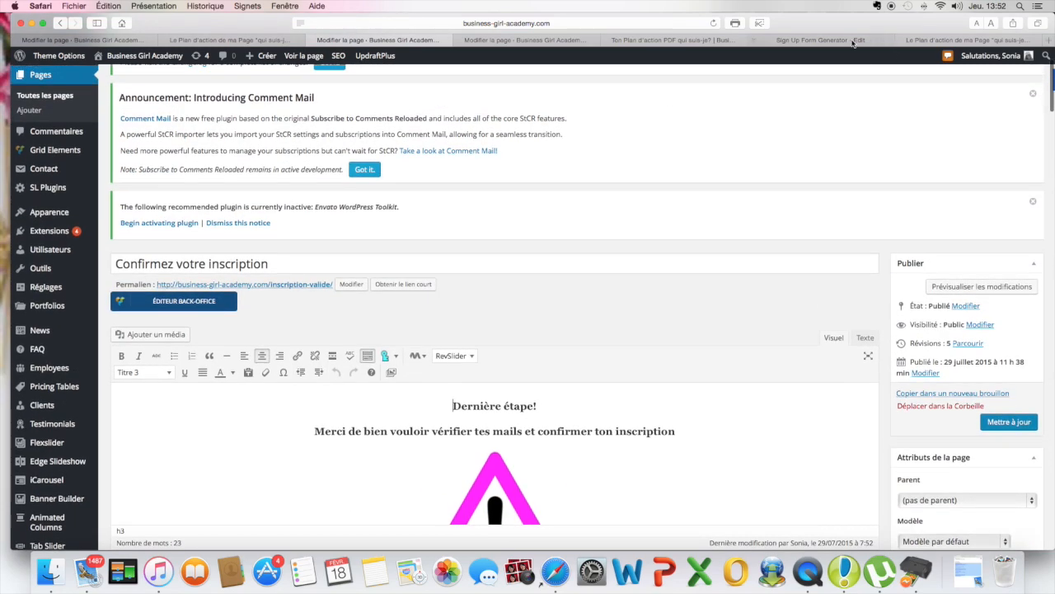
click(853, 41)
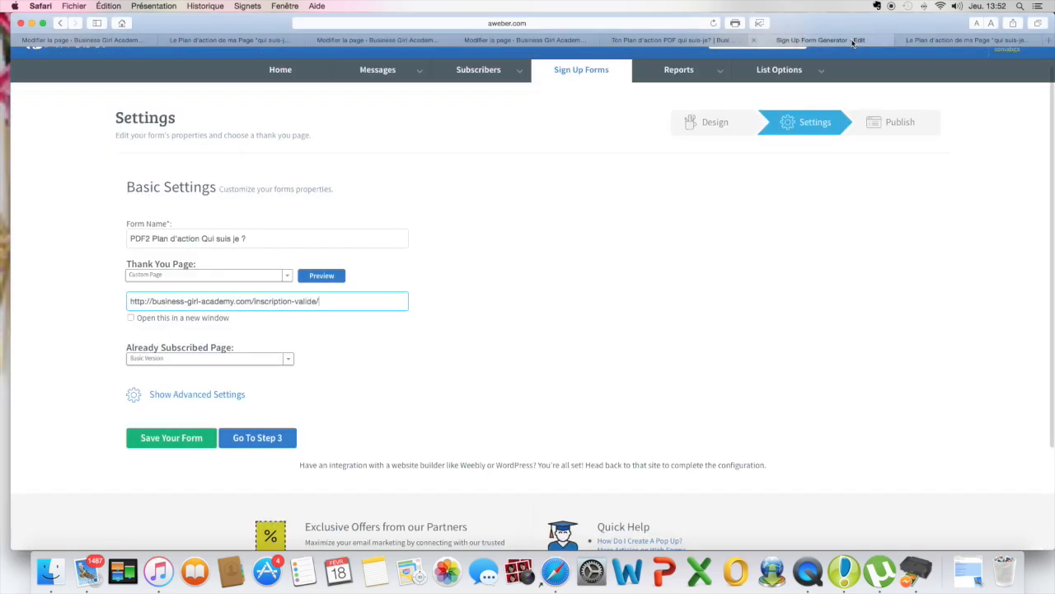
Review the thank you page types, keep Custom Page selected and check its inscription-valide URL
click(288, 277)
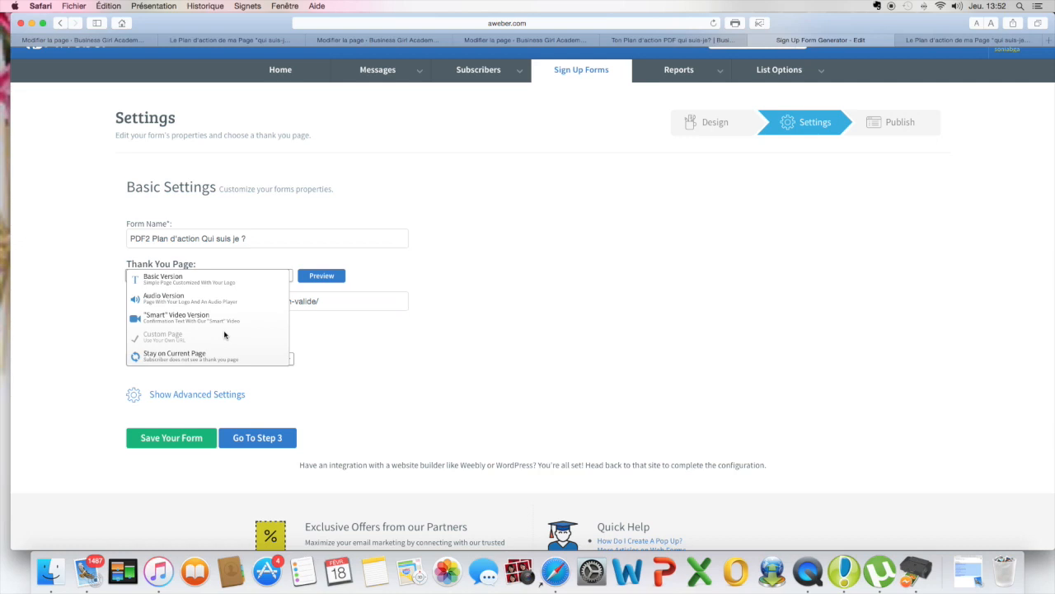
click(218, 339)
click(324, 300)
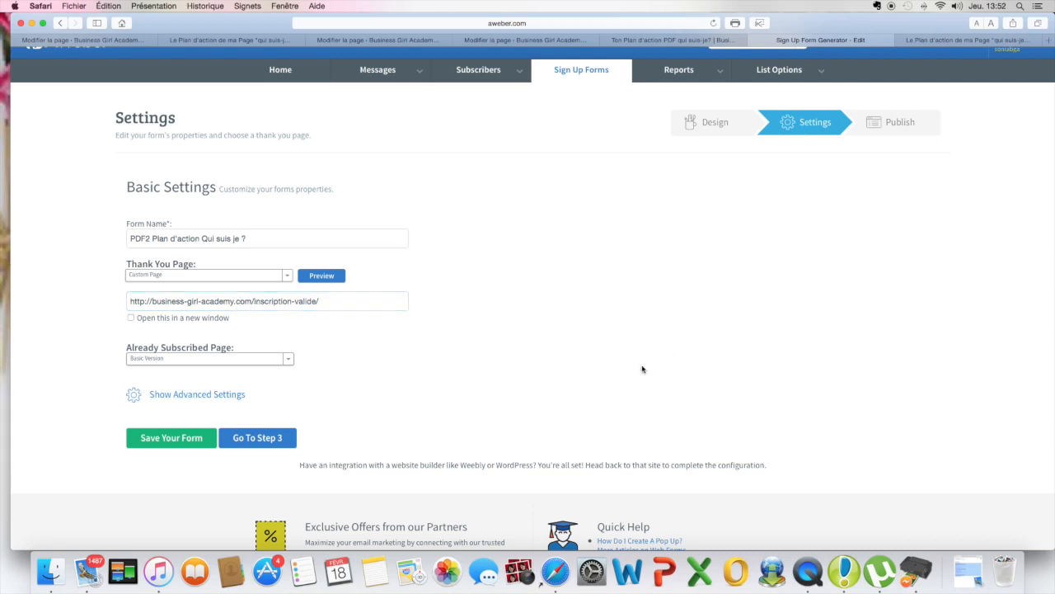
Continue to the publishing stage, save the sign-up form and choose to install it yourself
scroll(483, 371, down, 3)
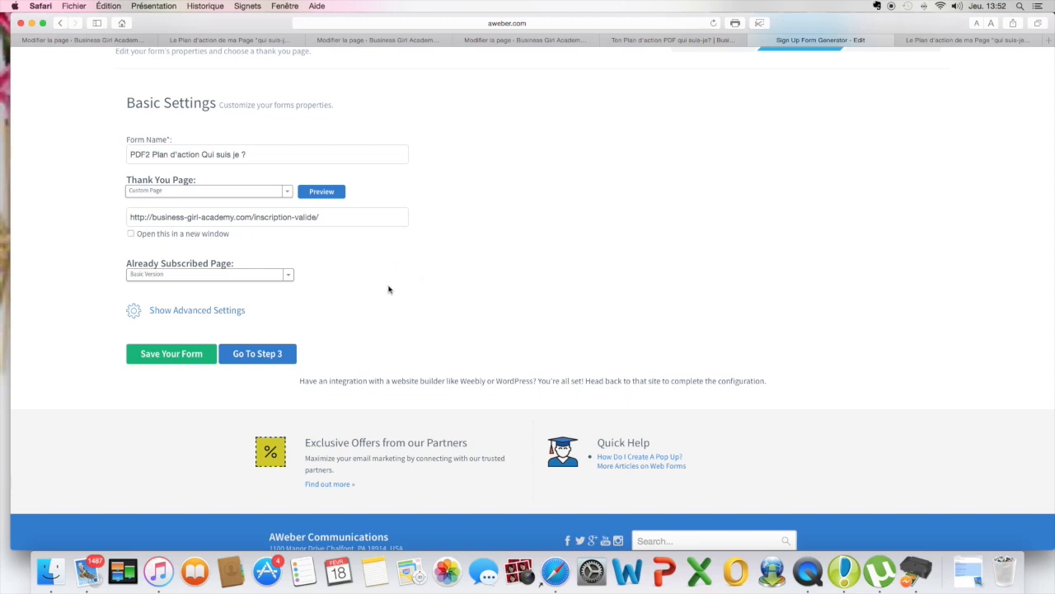
click(263, 354)
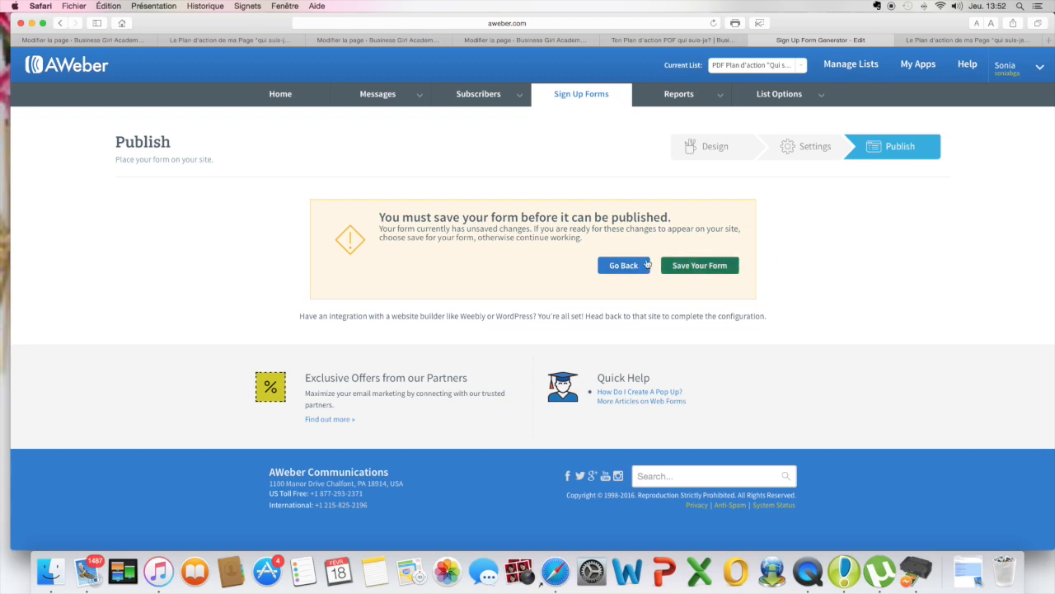
click(694, 264)
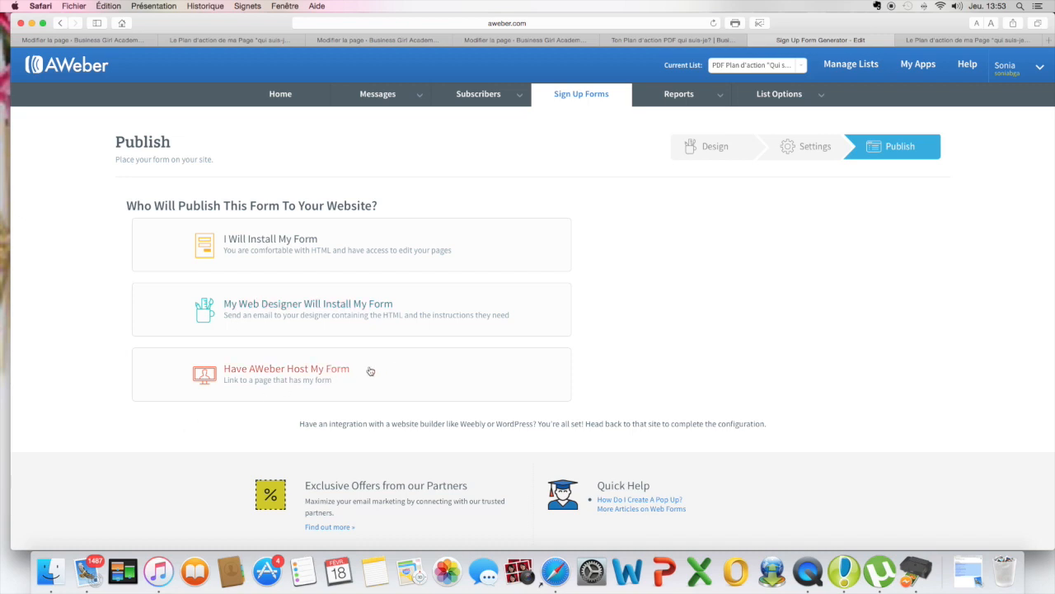
click(266, 245)
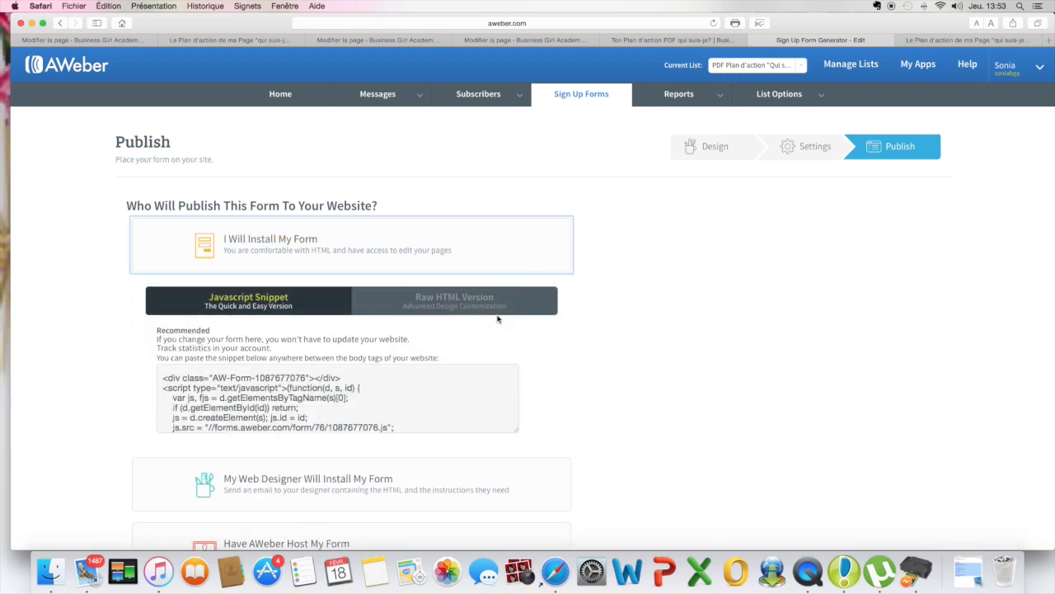
Copy the form's entire JavaScript snippet
scroll(181, 376, down, 3)
scroll(182, 376, up, 3)
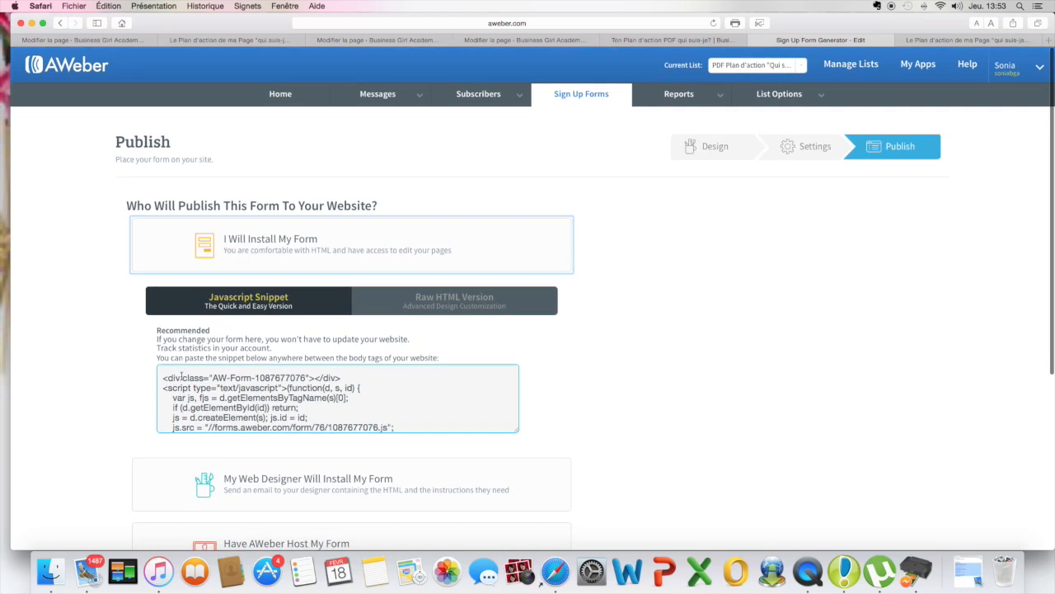
scroll(182, 376, down, 1)
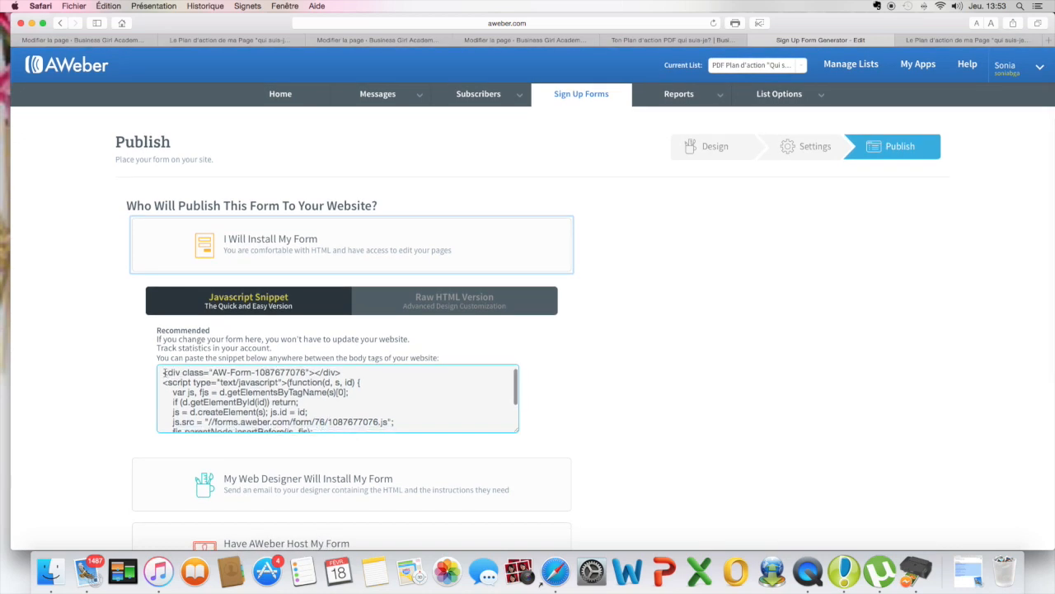
drag(164, 372, 387, 440)
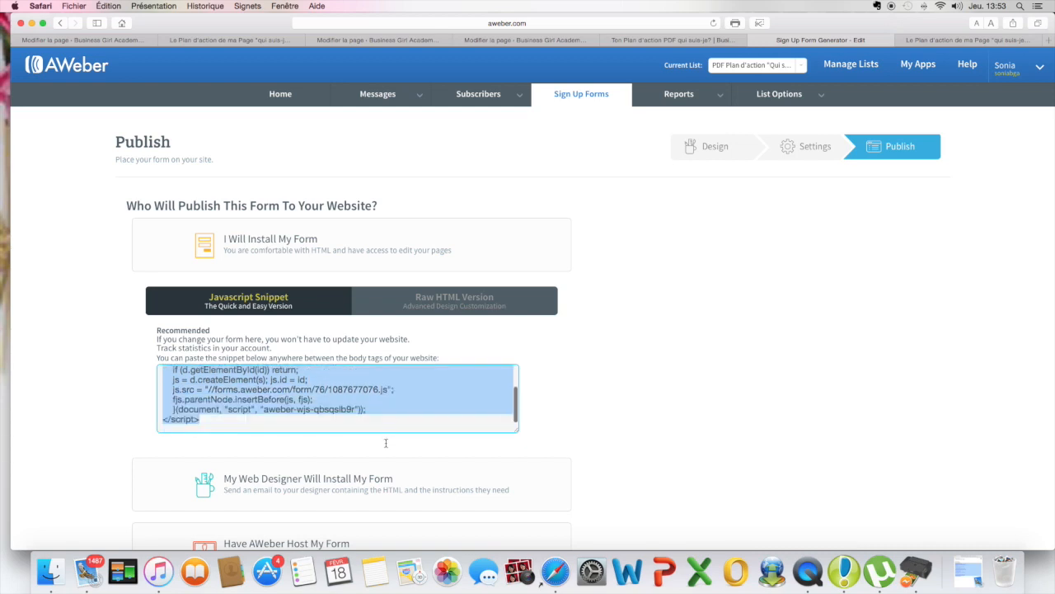
right_click(239, 396)
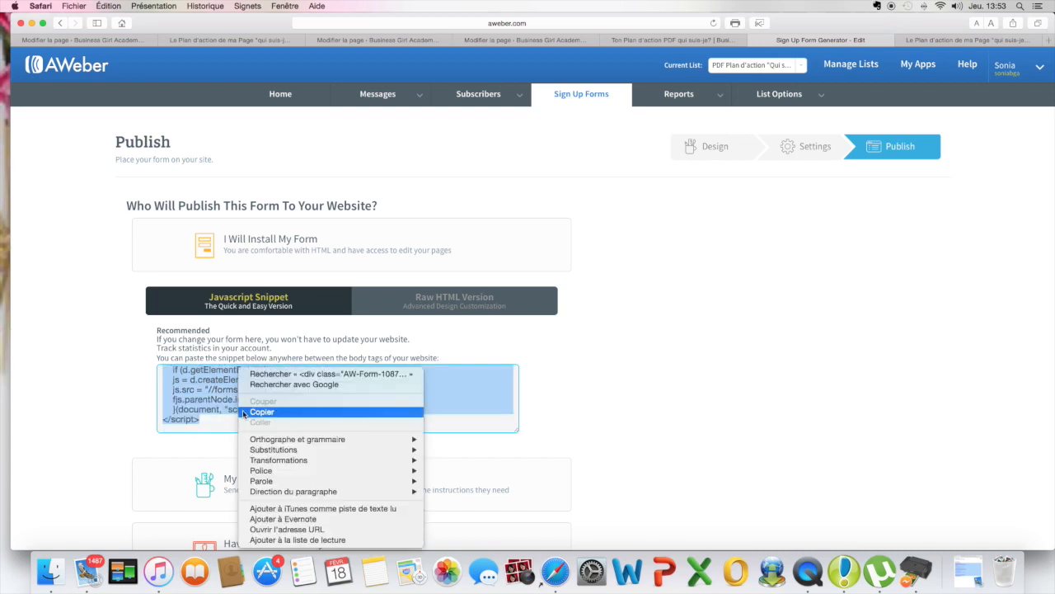
click(246, 413)
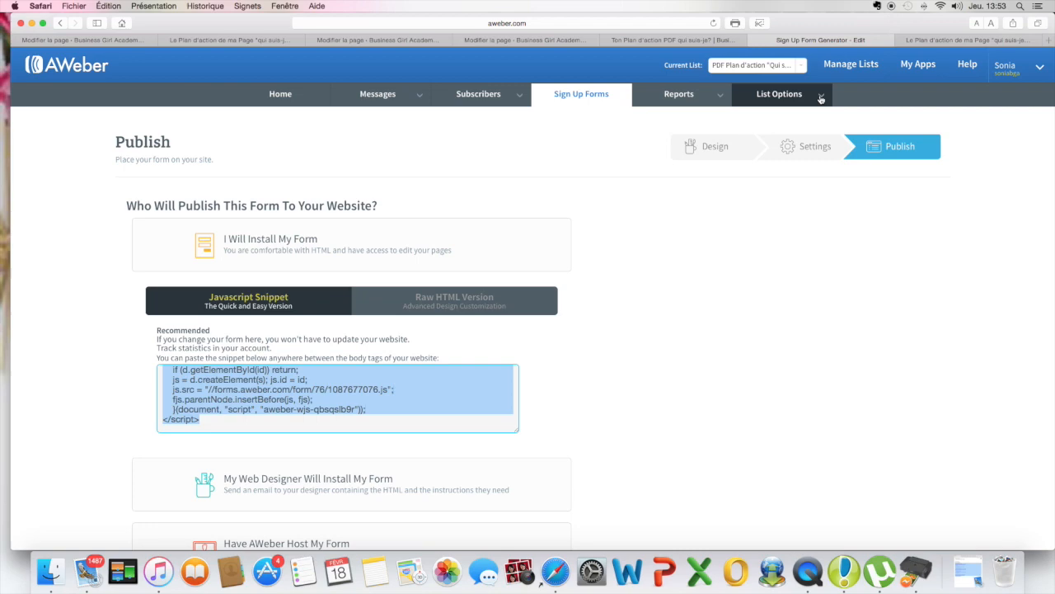
Switch to the WordPress editor of the landing page "Le Plan d'action de ma Page "qui suis-je?""
click(626, 41)
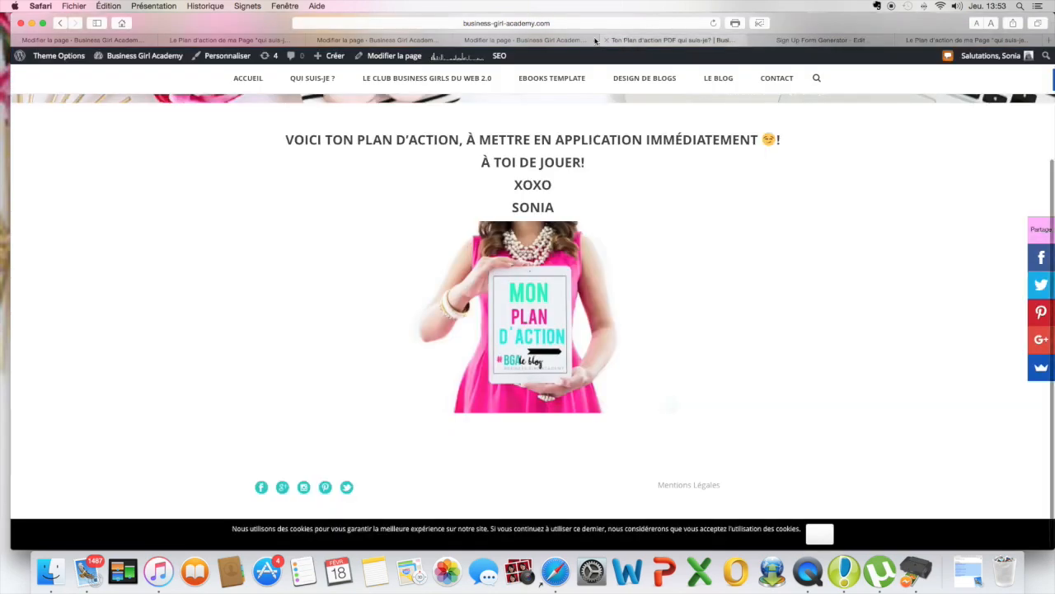
click(550, 41)
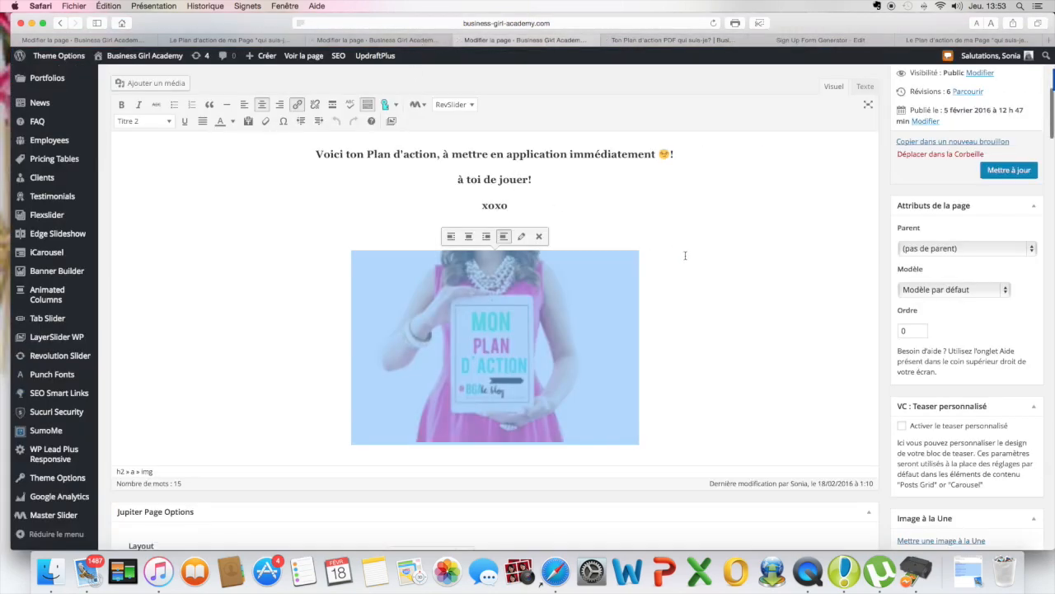
click(445, 41)
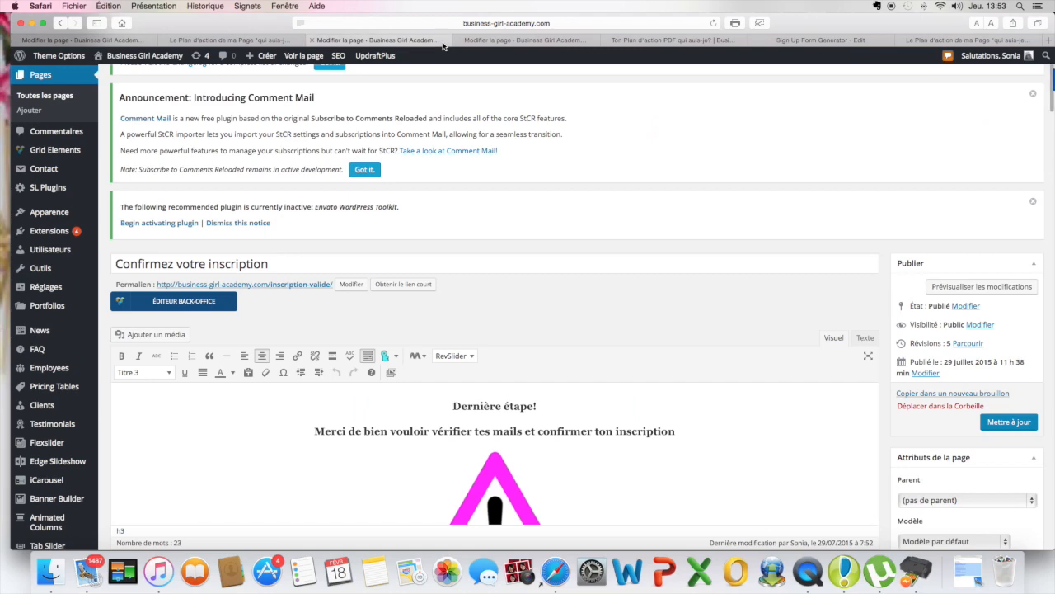
click(287, 43)
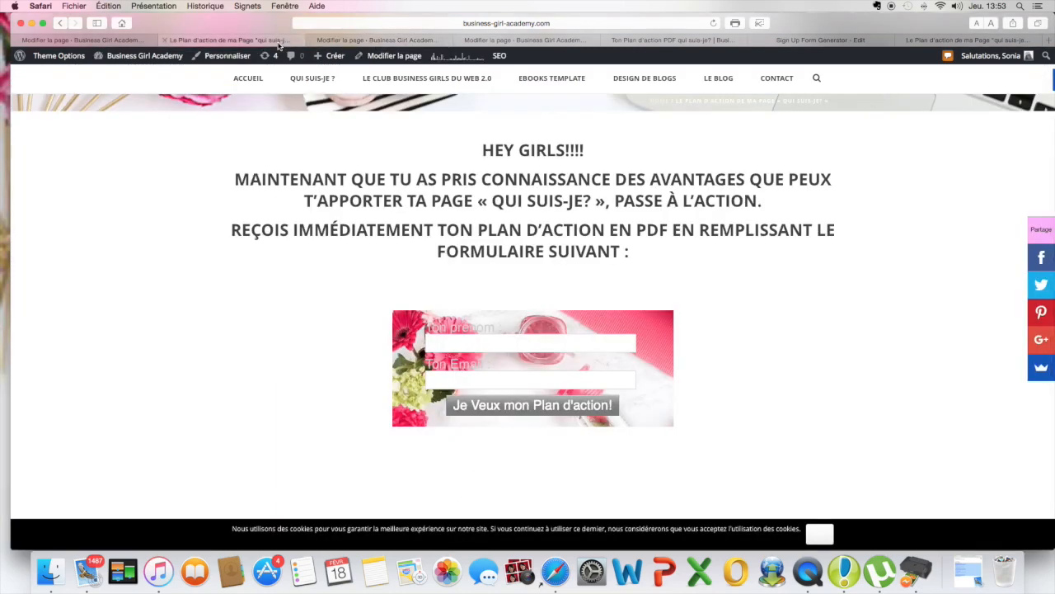
click(147, 39)
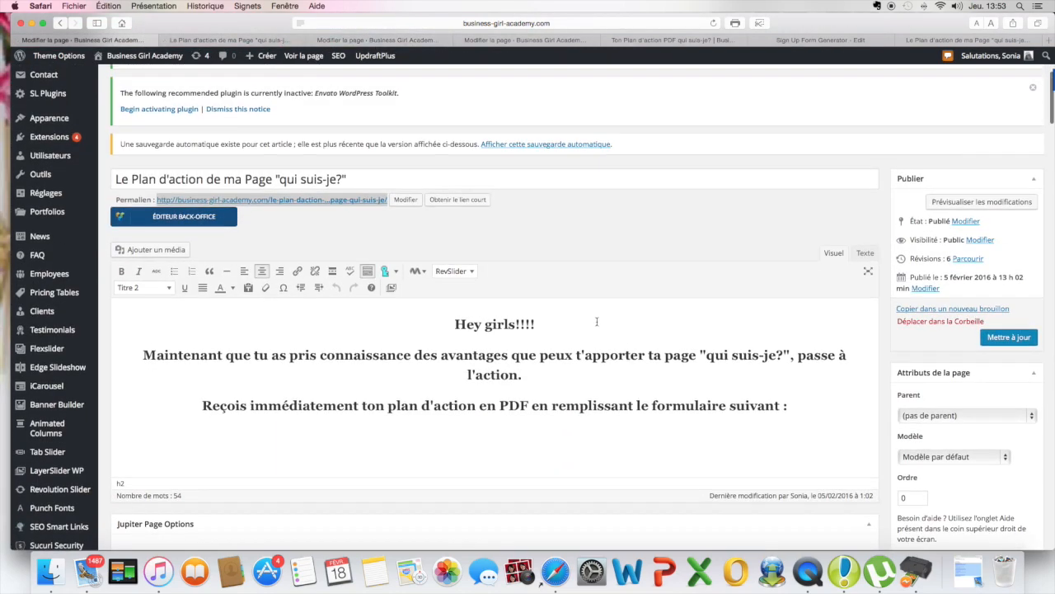
Compare the landing page's visual and HTML text views, and examine where the AWeber snippet goes, directly below the last heading
click(866, 253)
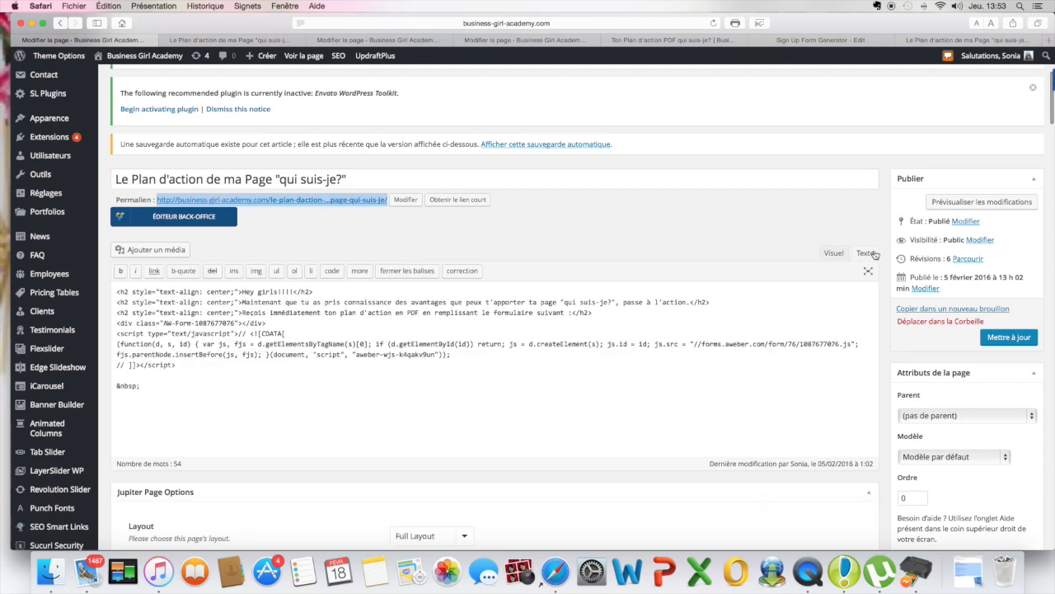
click(834, 252)
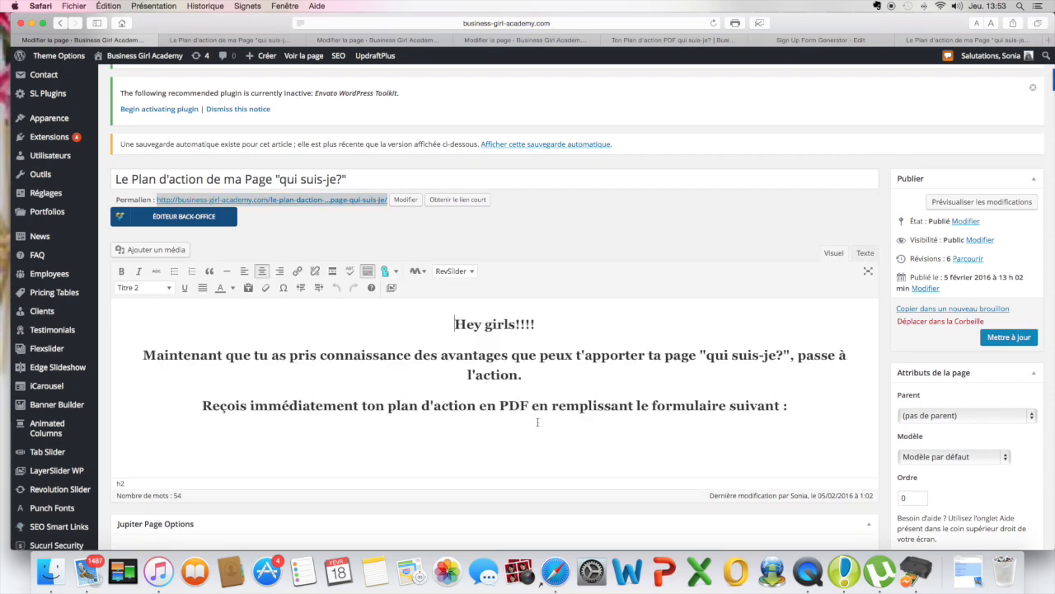
click(866, 254)
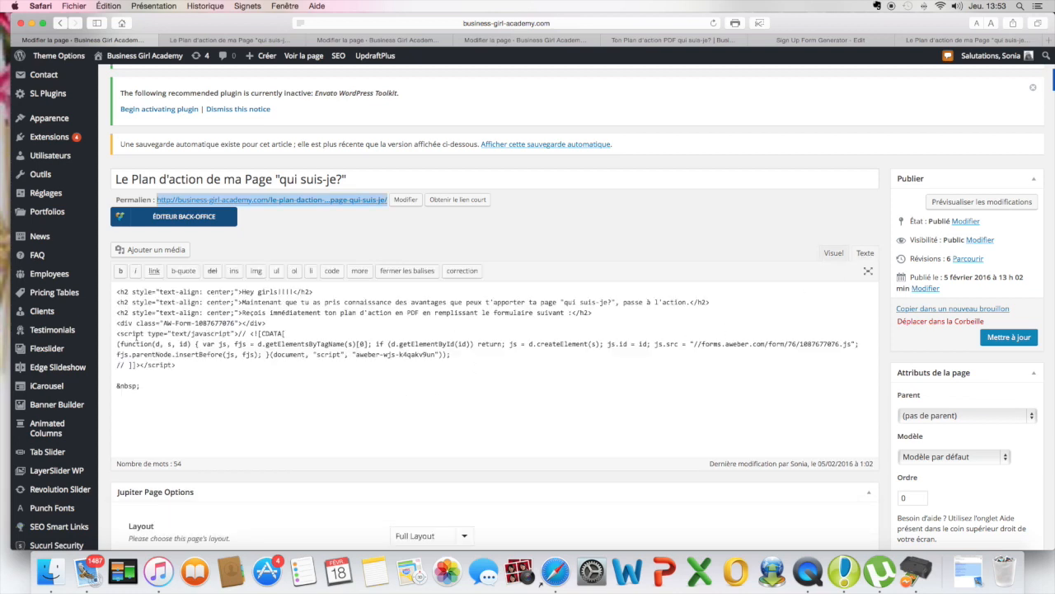
right_click(275, 323)
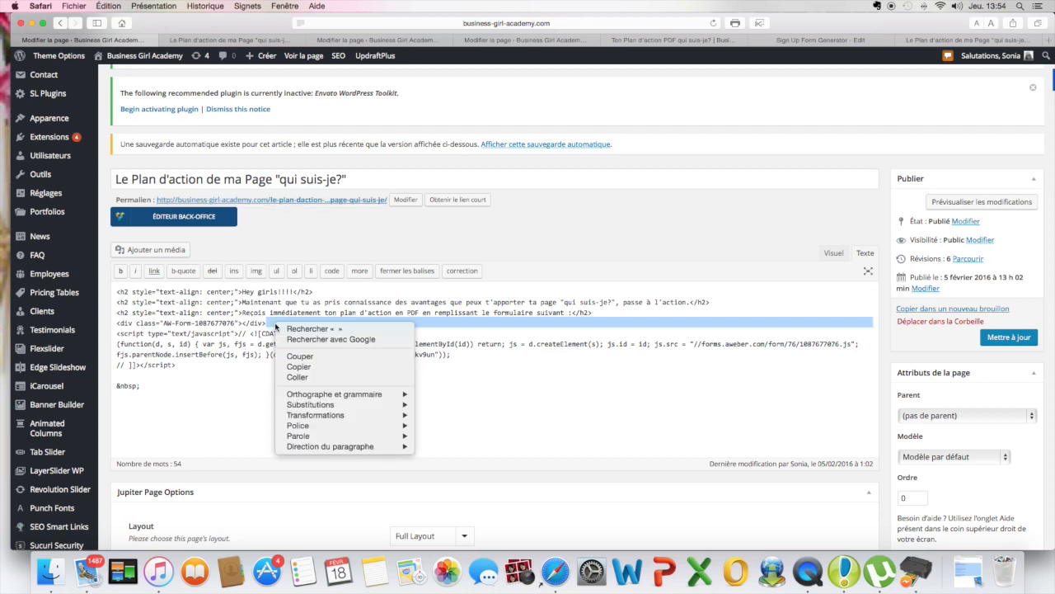
key(Escape)
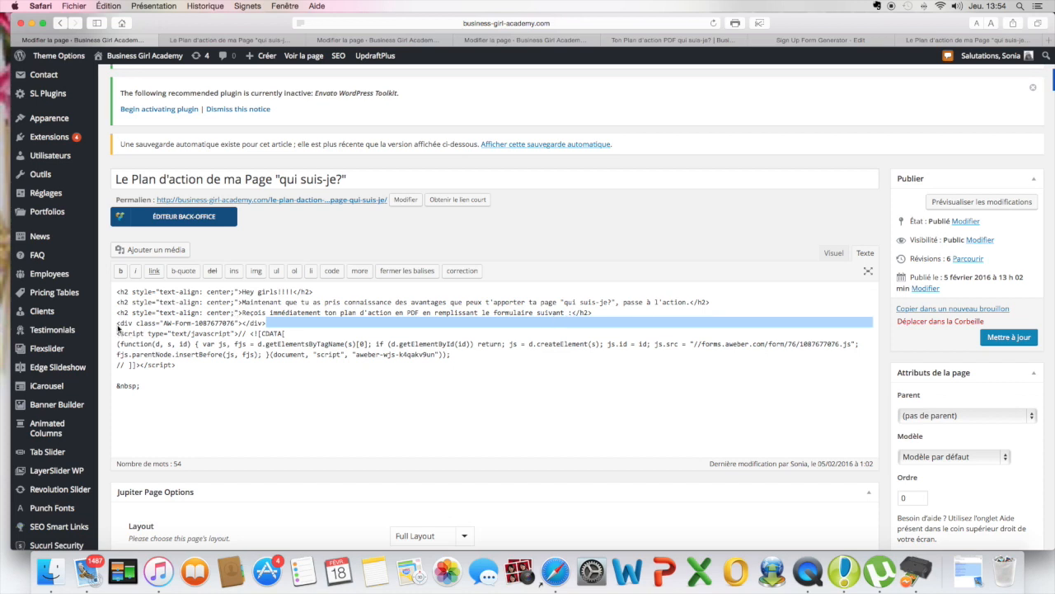
click(575, 315)
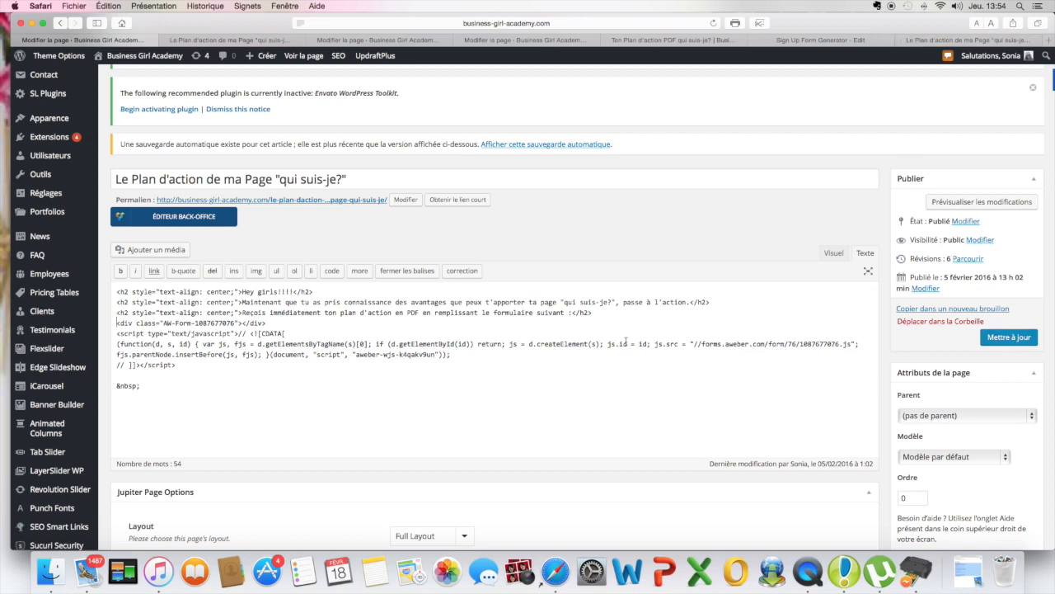
Compare the landing page's editor with its published version and examine the embedded sign-up form
scroll(781, 239, up, 5)
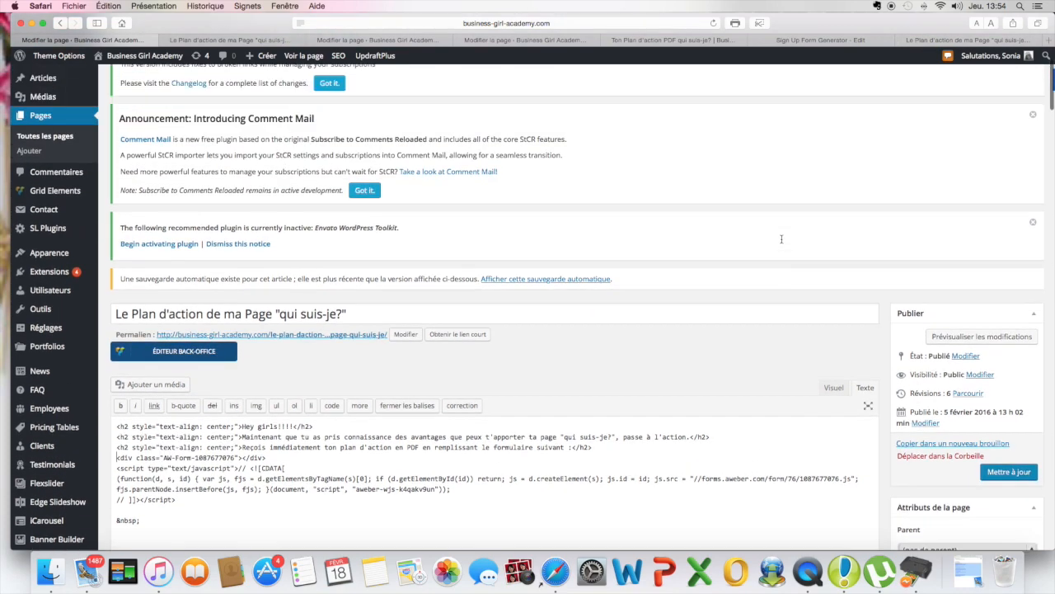
scroll(782, 239, up, 1)
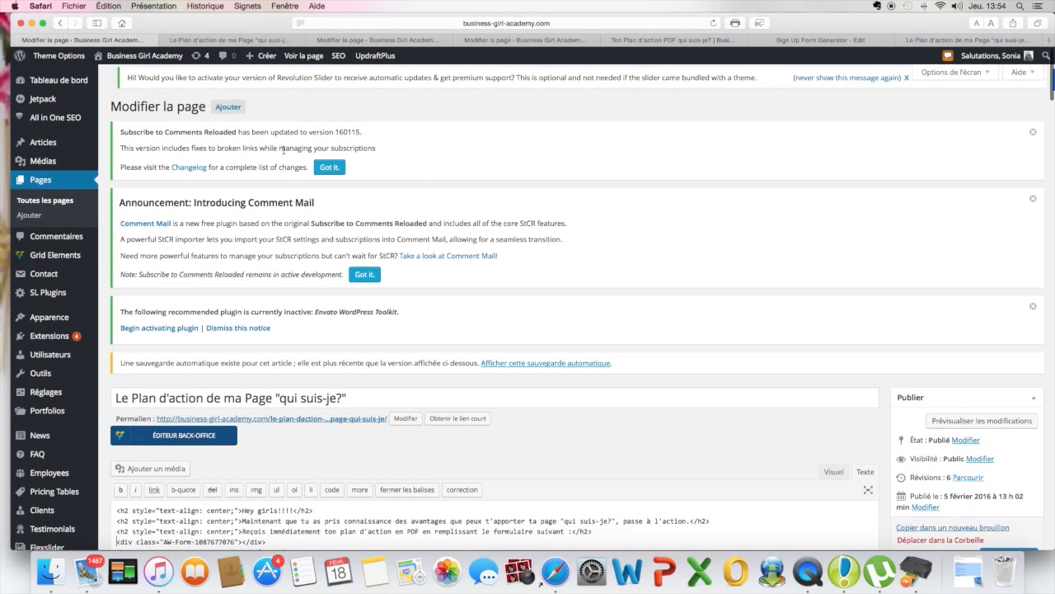
click(275, 41)
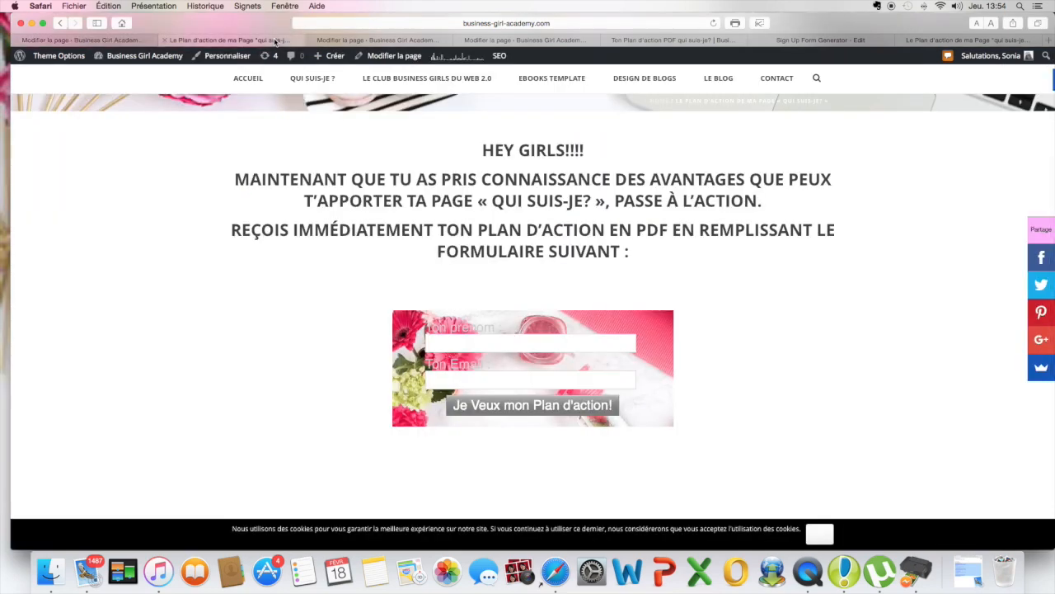
click(144, 41)
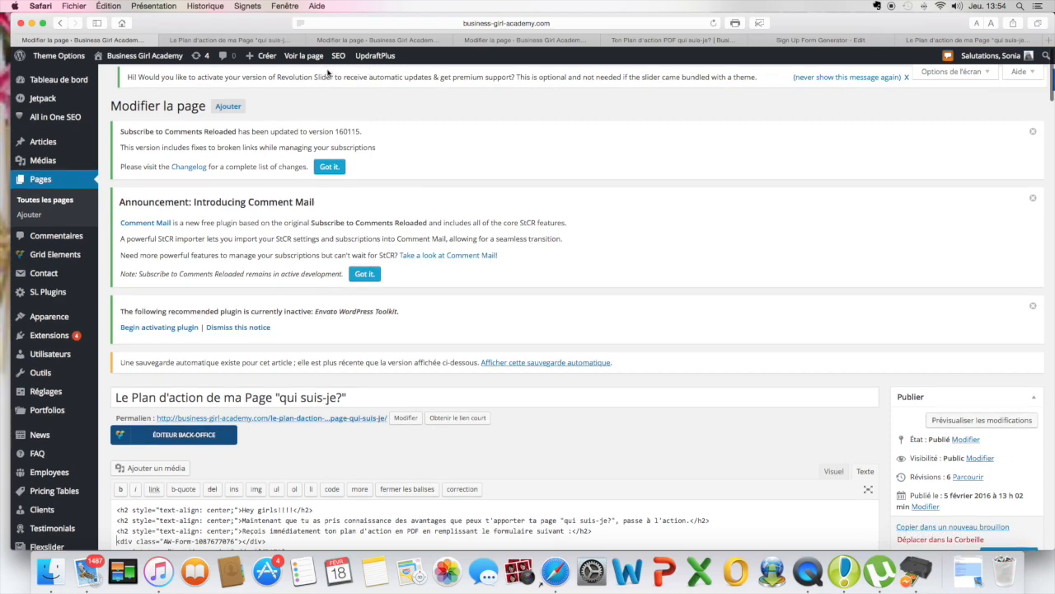
click(244, 41)
scroll(499, 412, down, 1)
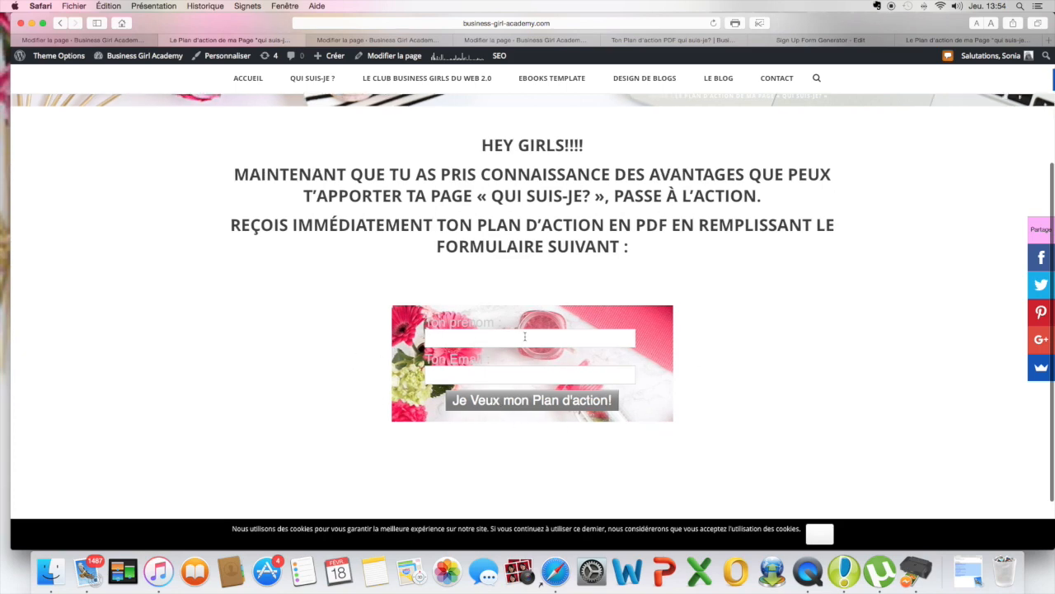
scroll(502, 345, down, 1)
click(151, 41)
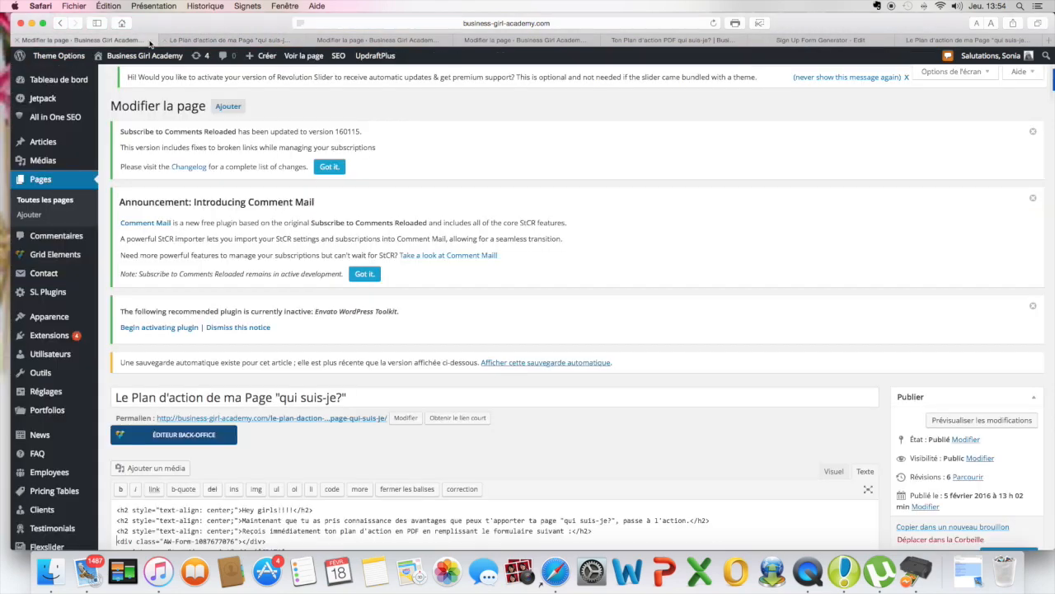
click(196, 41)
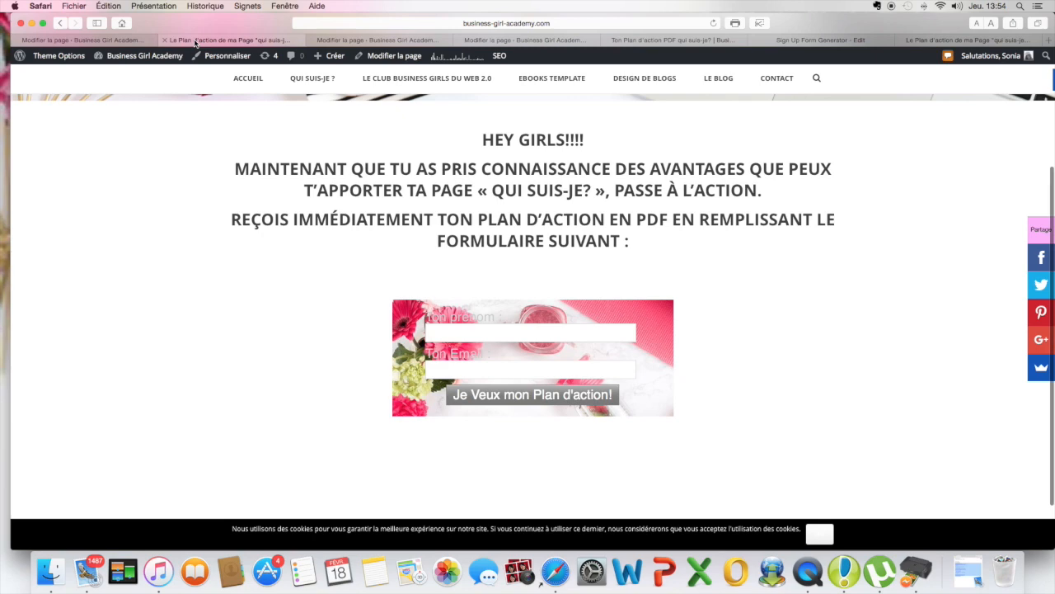
click(148, 42)
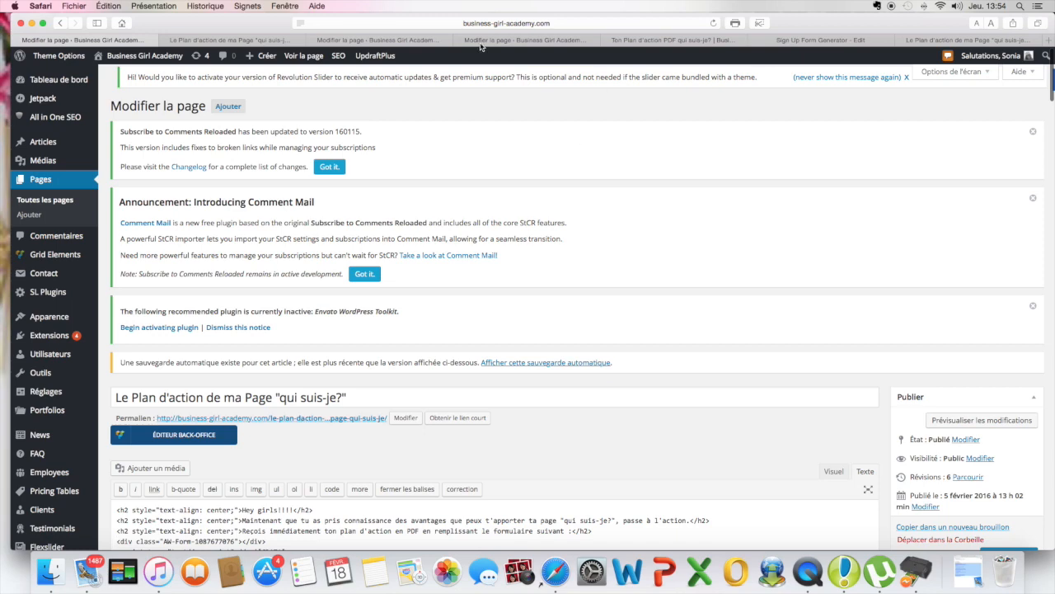
Check the landing page's permalink and embedded form code in the editor, and return to the AWeber publishing page
click(584, 25)
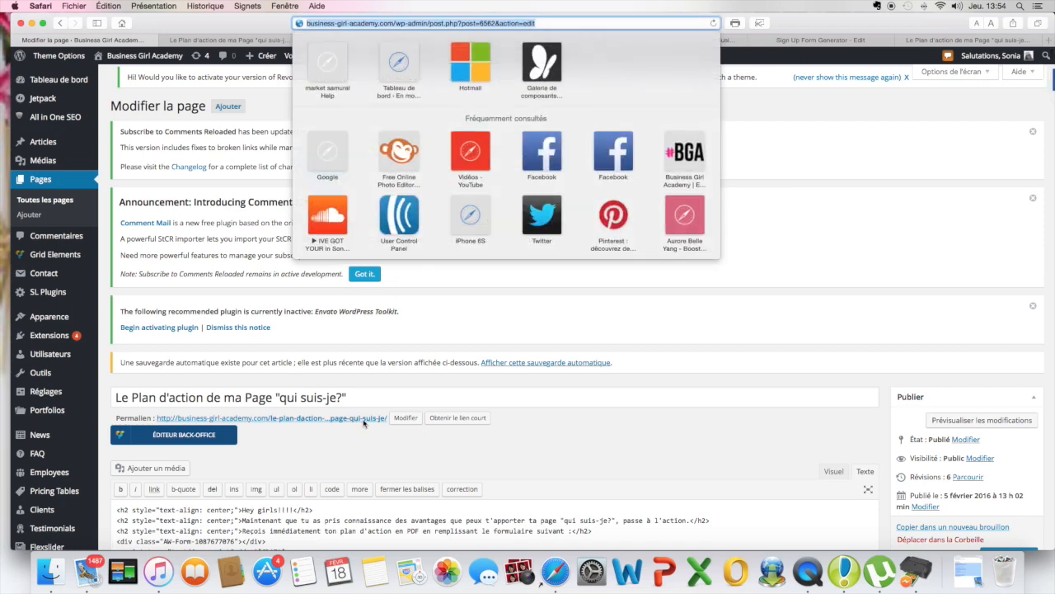
click(387, 422)
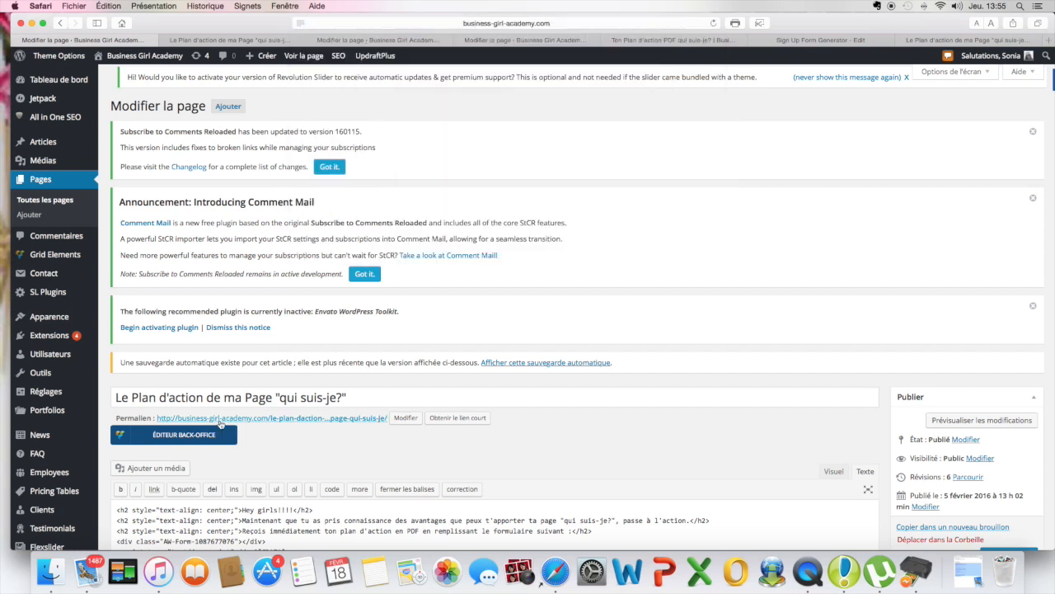
scroll(289, 443, up, 1)
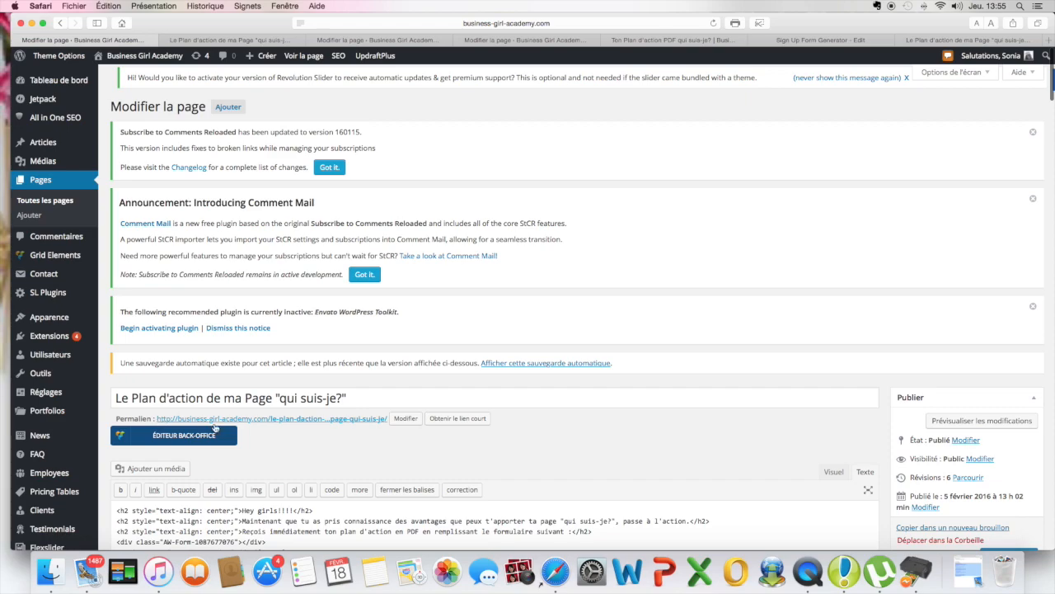
scroll(451, 423, down, 3)
scroll(452, 423, down, 9)
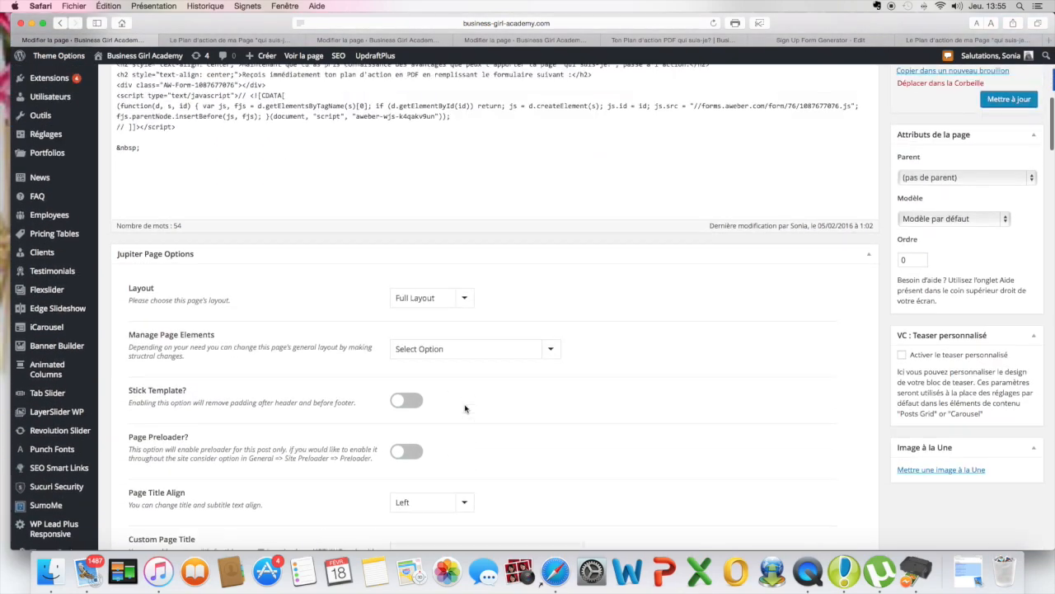
scroll(462, 412, up, 6)
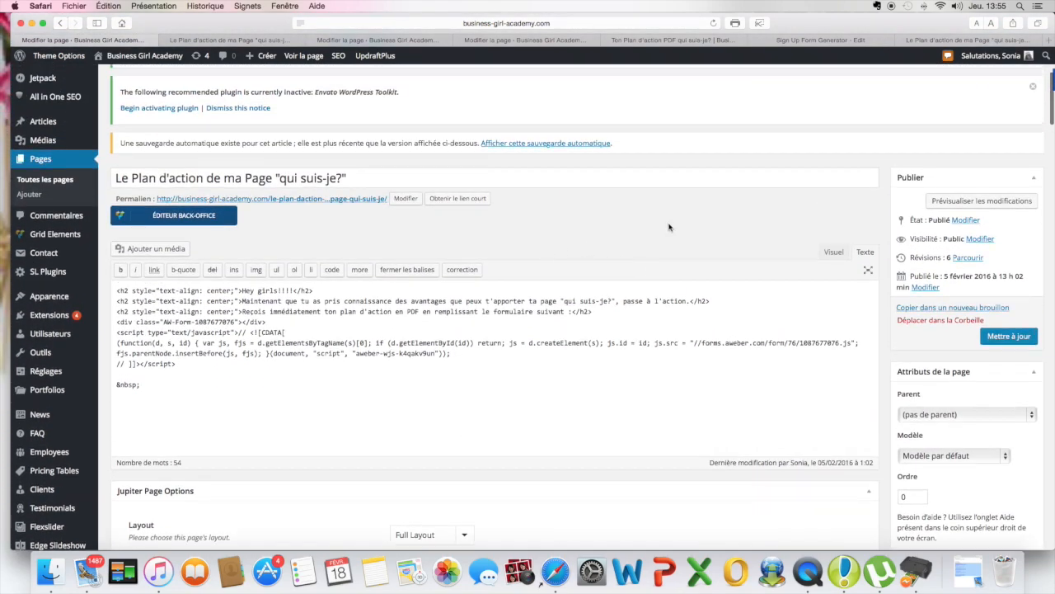
scroll(670, 229, up, 4)
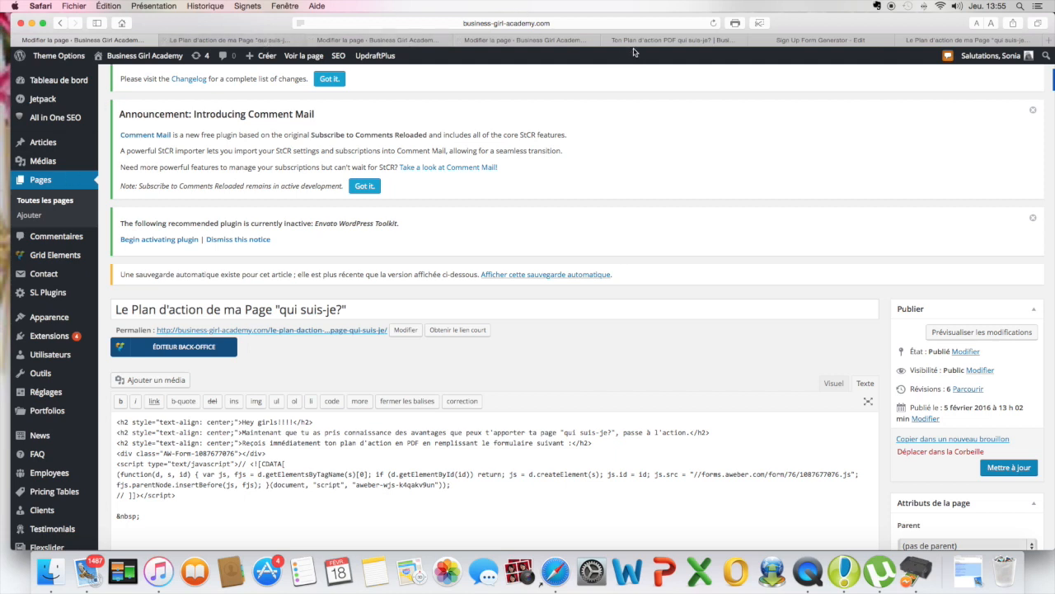
click(815, 40)
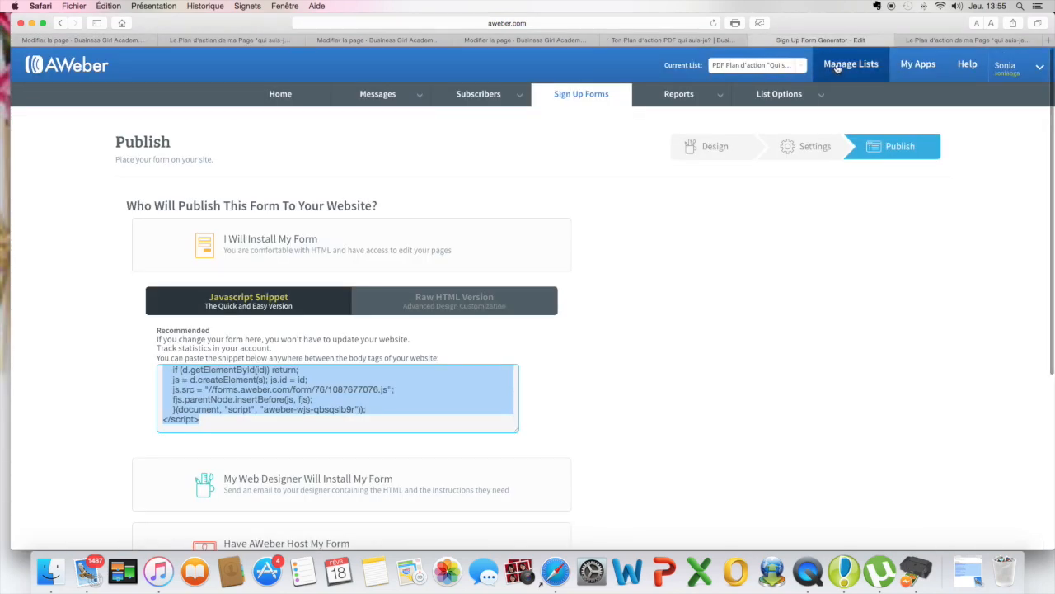